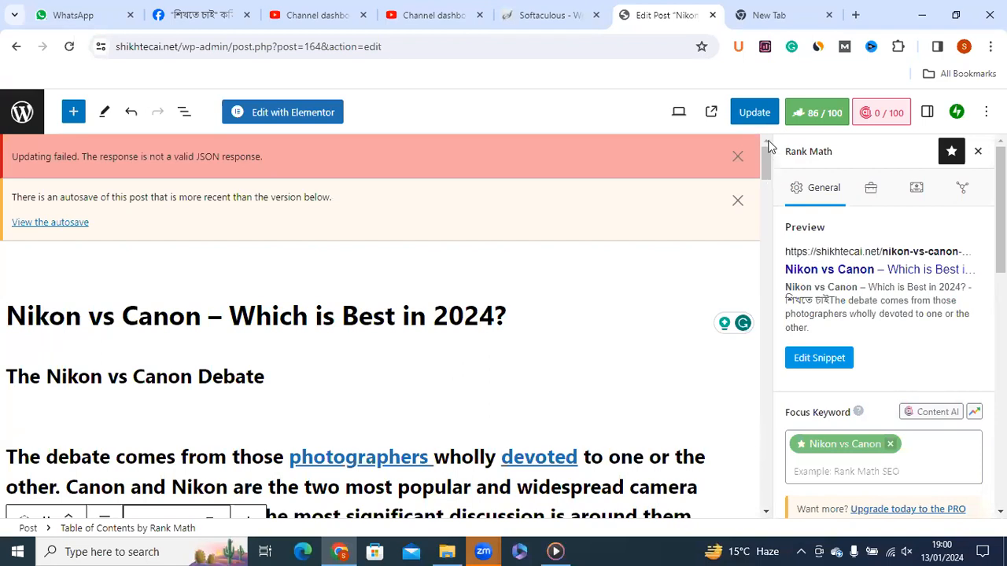
# Review the post's title, its first H2 heading and the body content down to the A Very Brief History section.
pyautogui.click(183, 317)
pyautogui.click(531, 323)
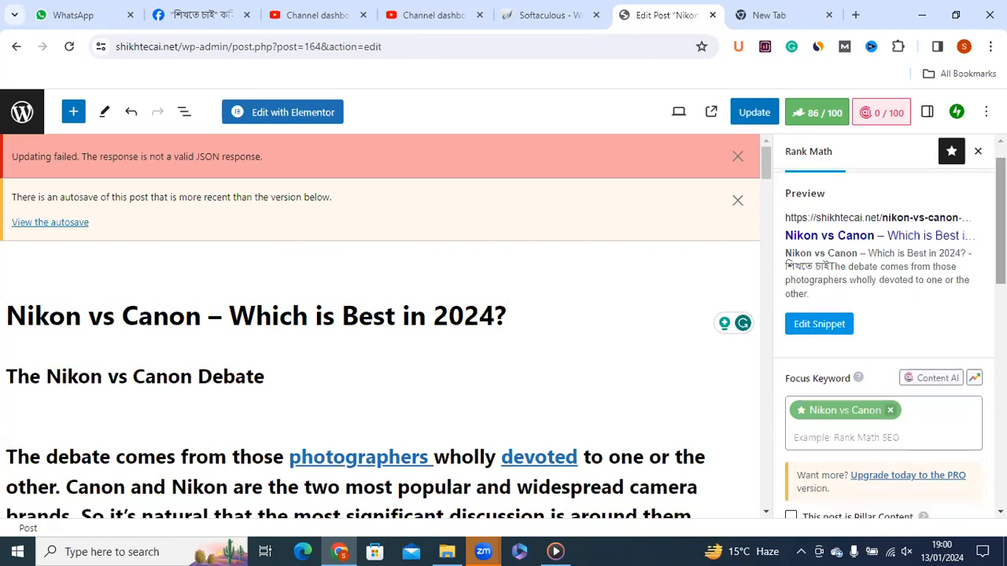
pyautogui.scroll(-1, 795, 236)
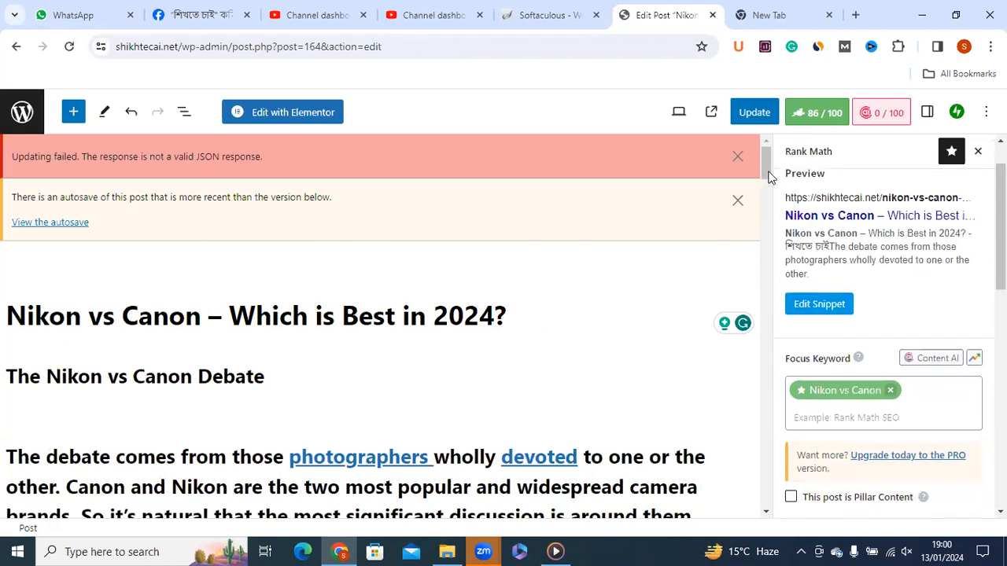
pyautogui.moveTo(767, 168); pyautogui.dragTo(768, 172)
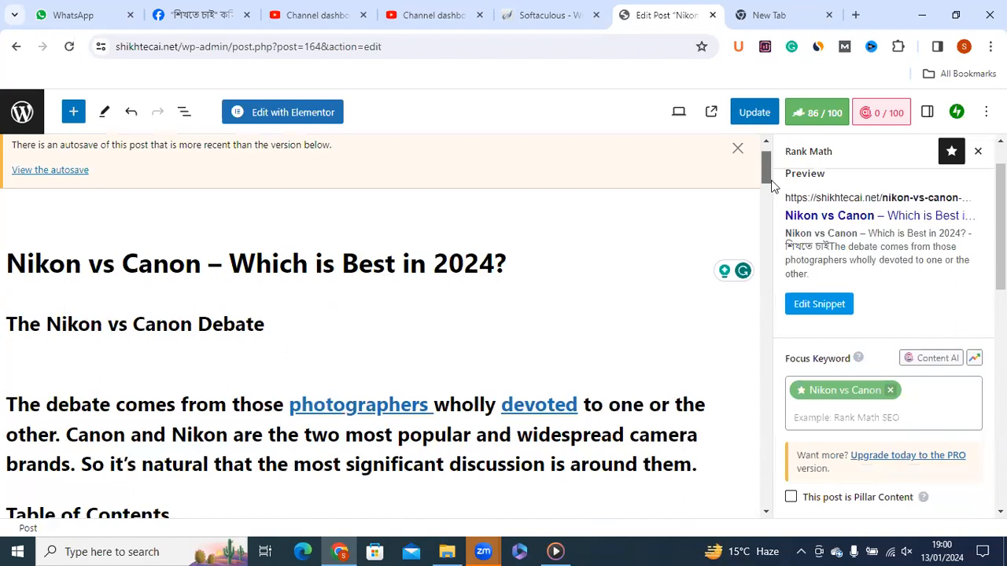
pyautogui.tripleClick(180, 329)
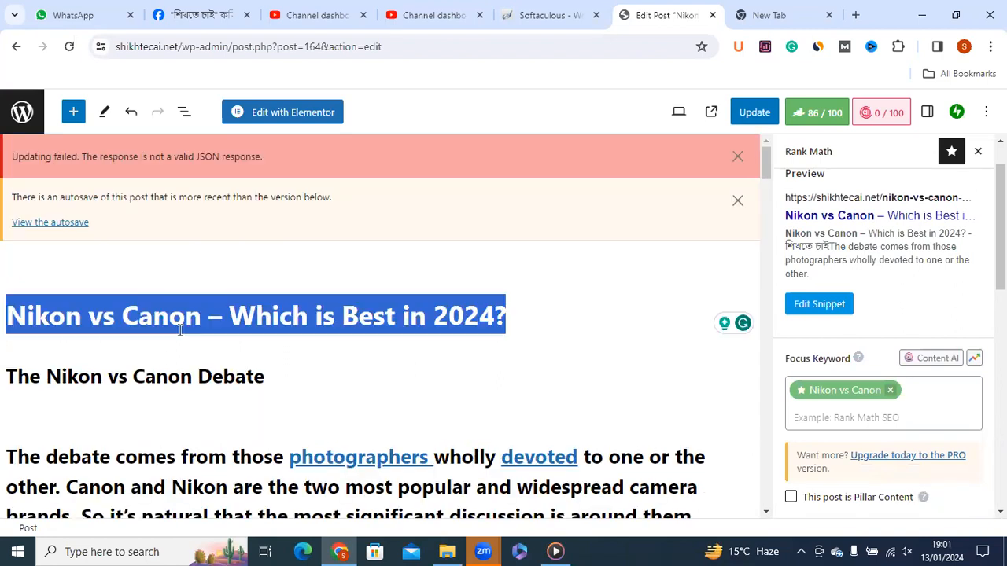
pyautogui.tripleClick(181, 380)
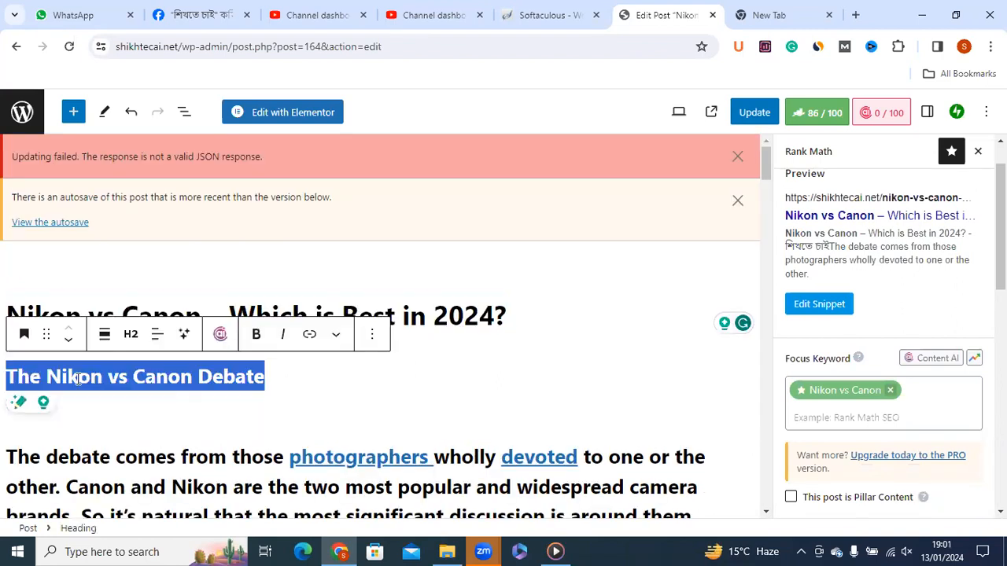
pyautogui.scroll(-5, 266, 460)
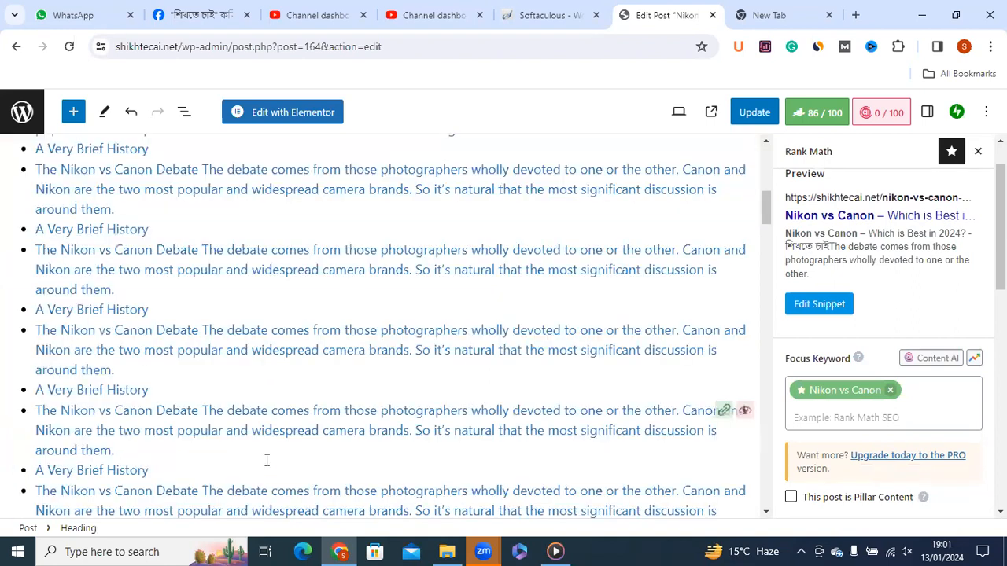
pyautogui.scroll(-5, 306, 425)
pyautogui.scroll(-1, 763, 338)
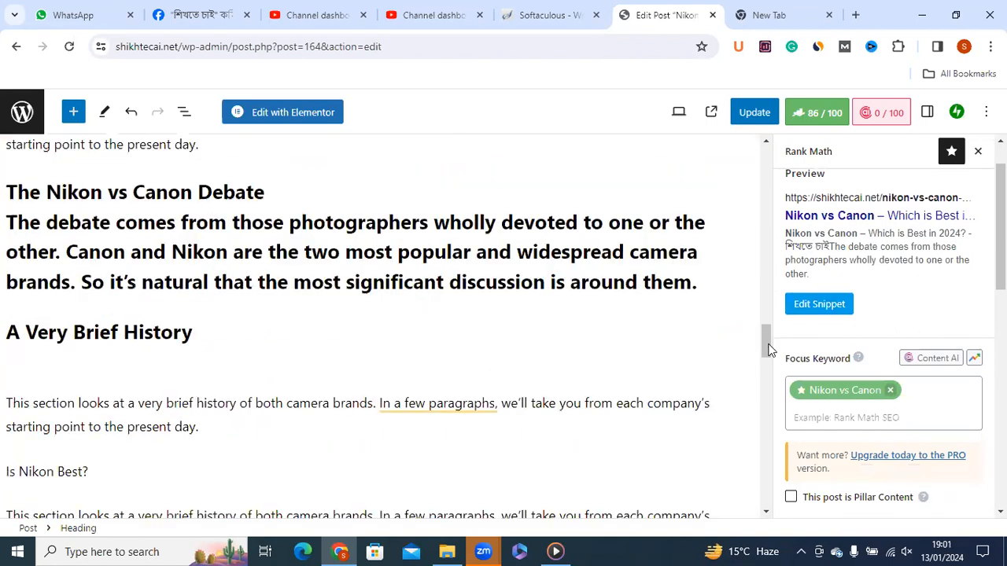
pyautogui.scroll(10, 776, 185)
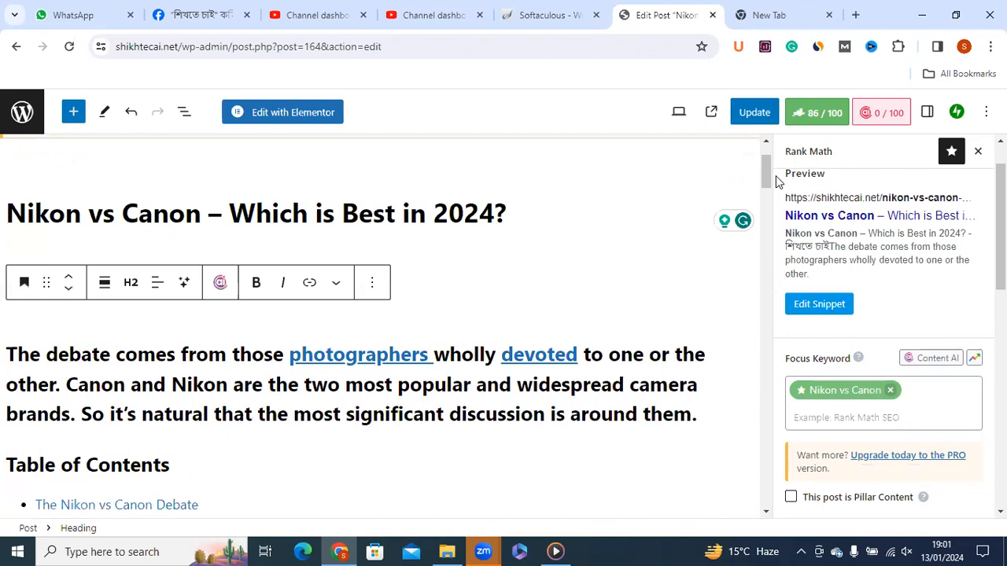
pyautogui.scroll(1, 762, 167)
pyautogui.scroll(1, 762, 167)
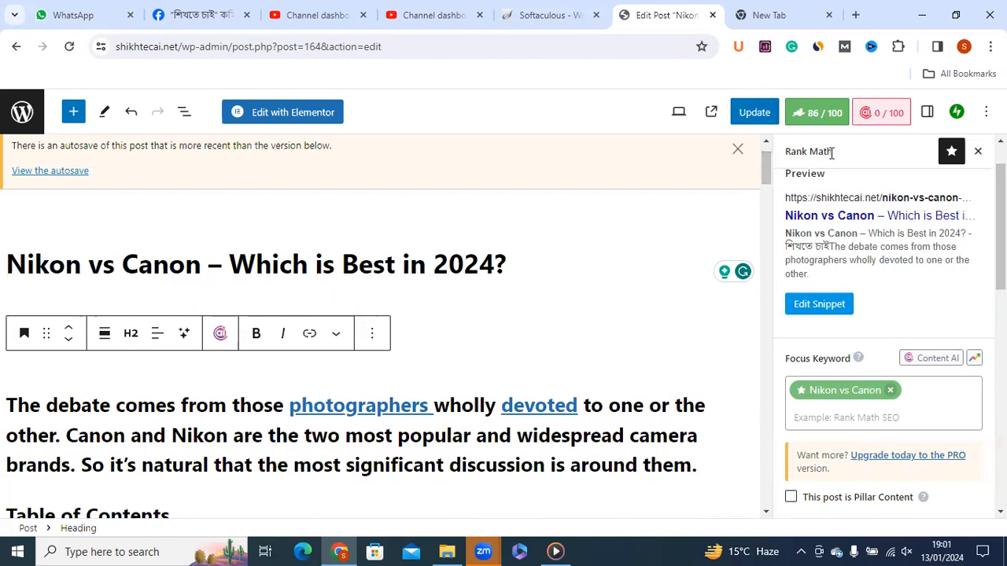
# Examine the Rank Math panel's general section with the snippet preview and focus keyword.
pyautogui.tripleClick(791, 148)
pyautogui.scroll(1, 794, 149)
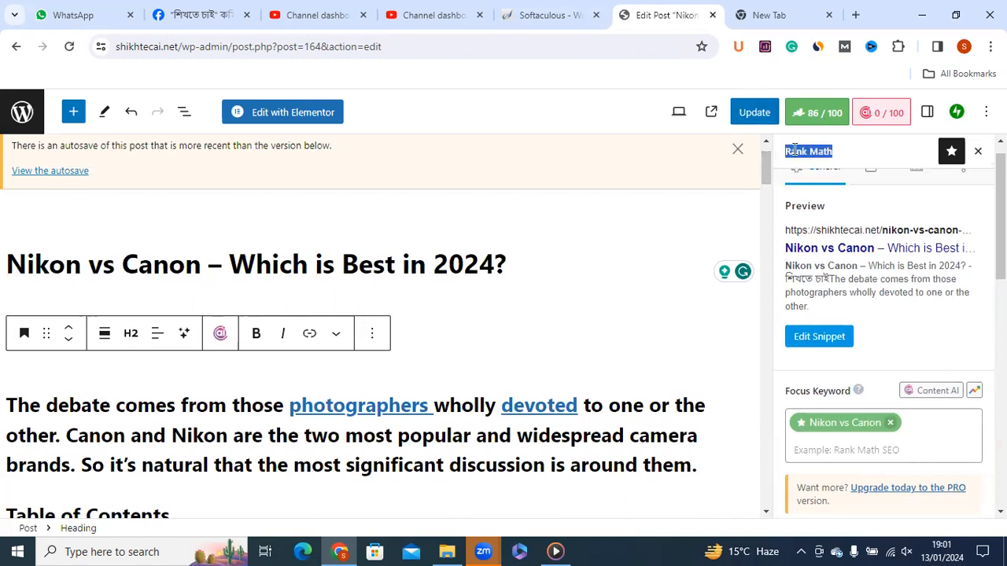
pyautogui.click(849, 162)
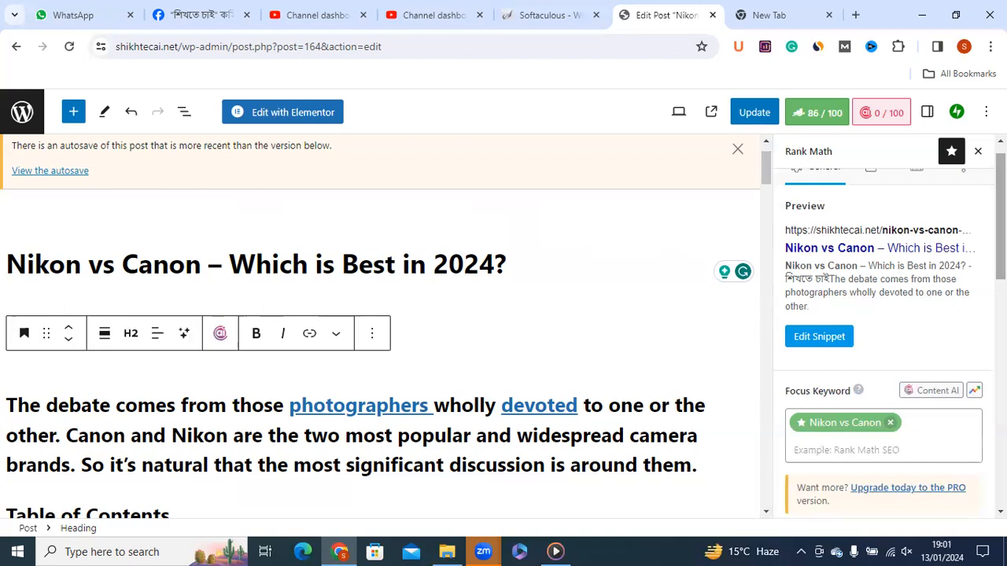
pyautogui.scroll(1, 812, 167)
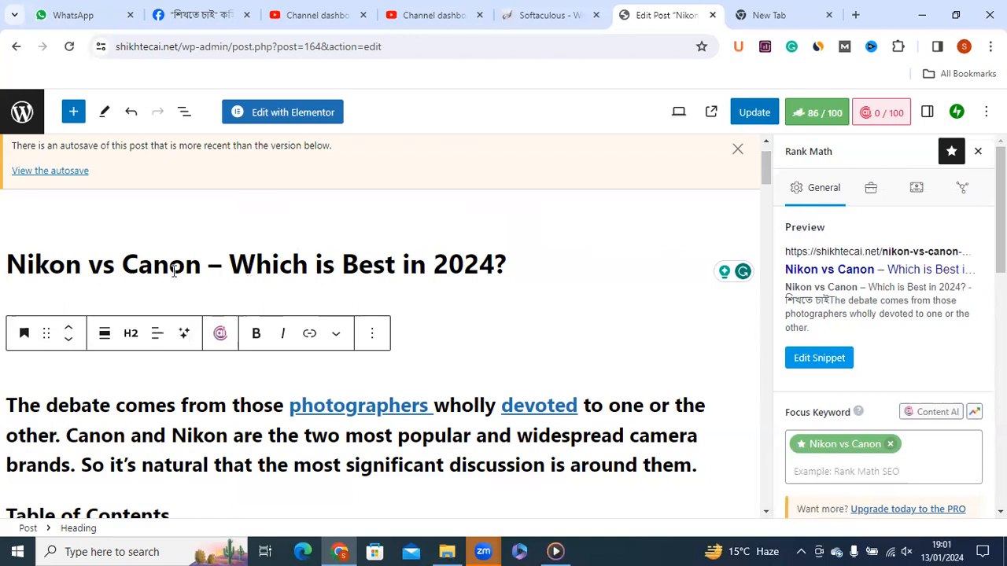
# Highlight the focus keyword "Nikon vs Canon" within the post title.
pyautogui.moveTo(201, 266); pyautogui.dragTo(4, 266)
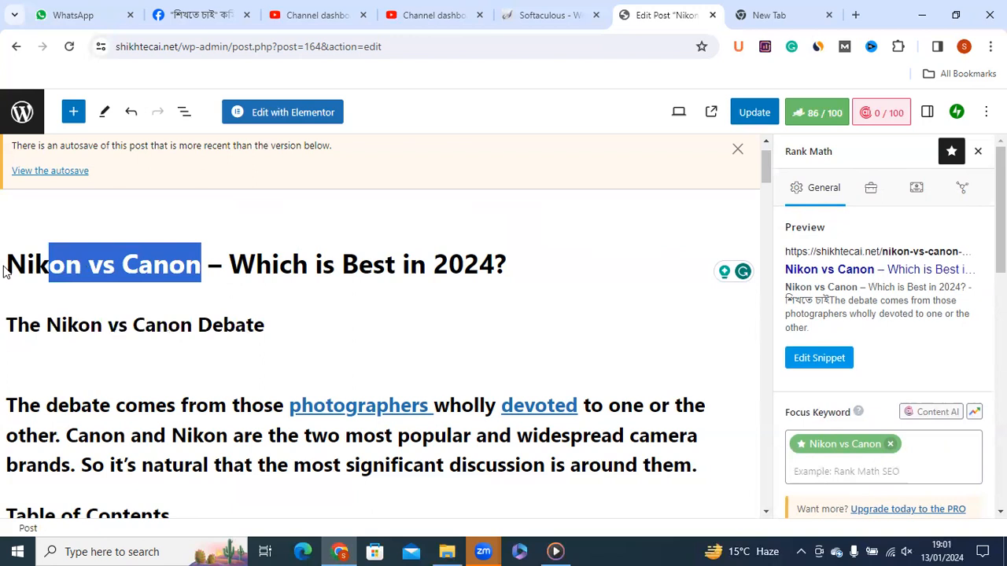
pyautogui.click(194, 269)
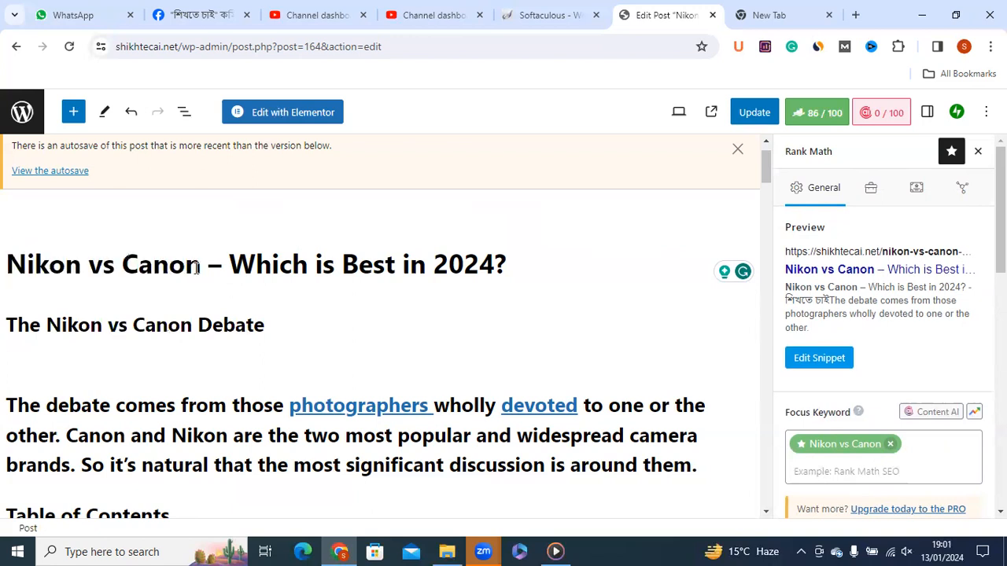
pyautogui.keyDown('shift'); pyautogui.click(9, 269); pyautogui.keyUp('shift')
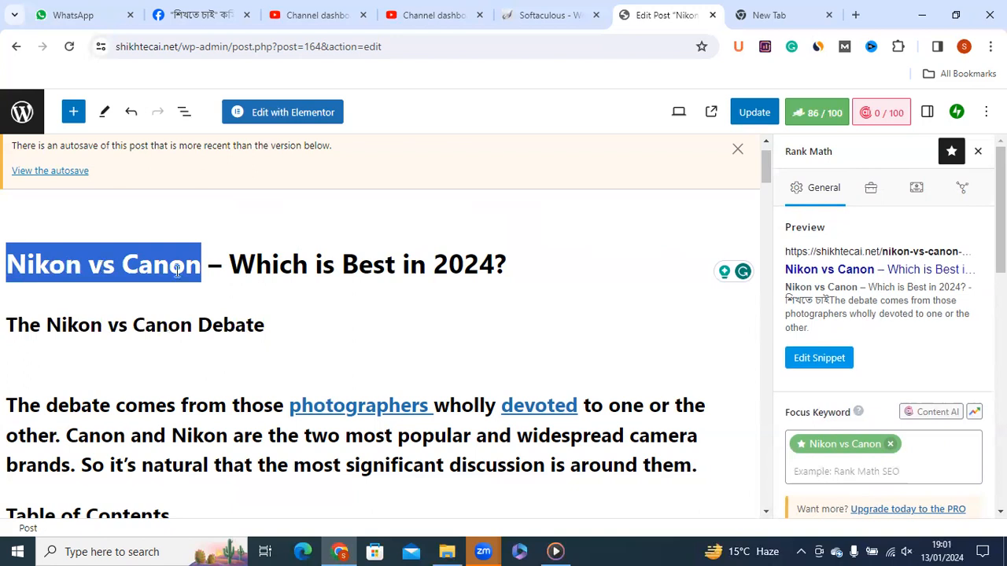
pyautogui.click(221, 265)
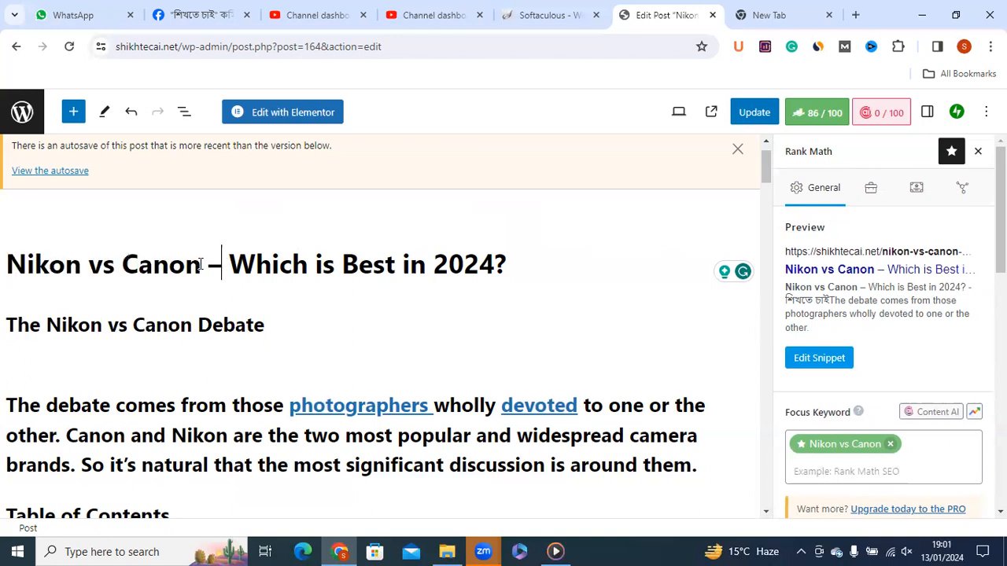
pyautogui.moveTo(201, 264); pyautogui.dragTo(153, 265)
pyautogui.click(8, 263)
pyautogui.click(185, 264)
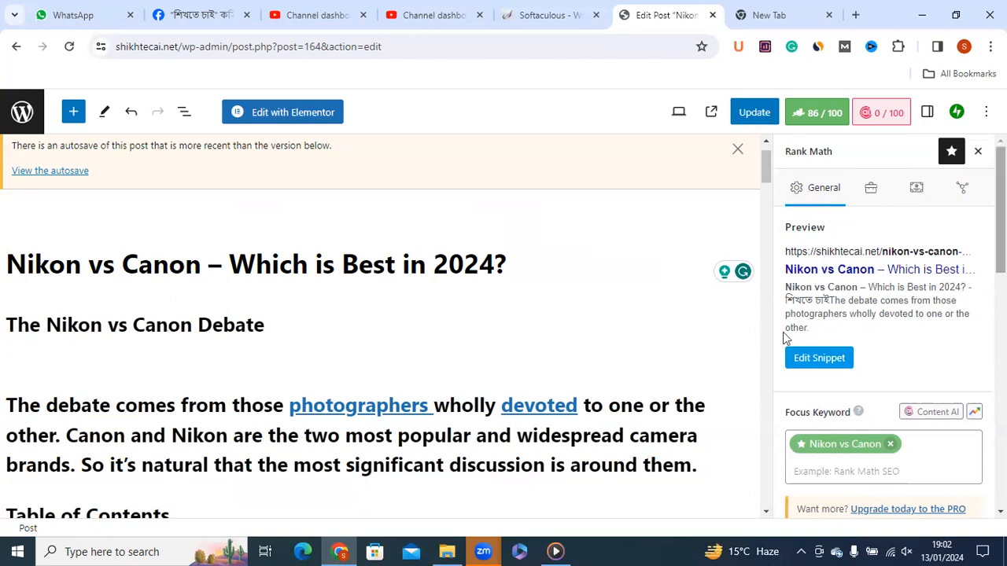
pyautogui.scroll(-1, 782, 332)
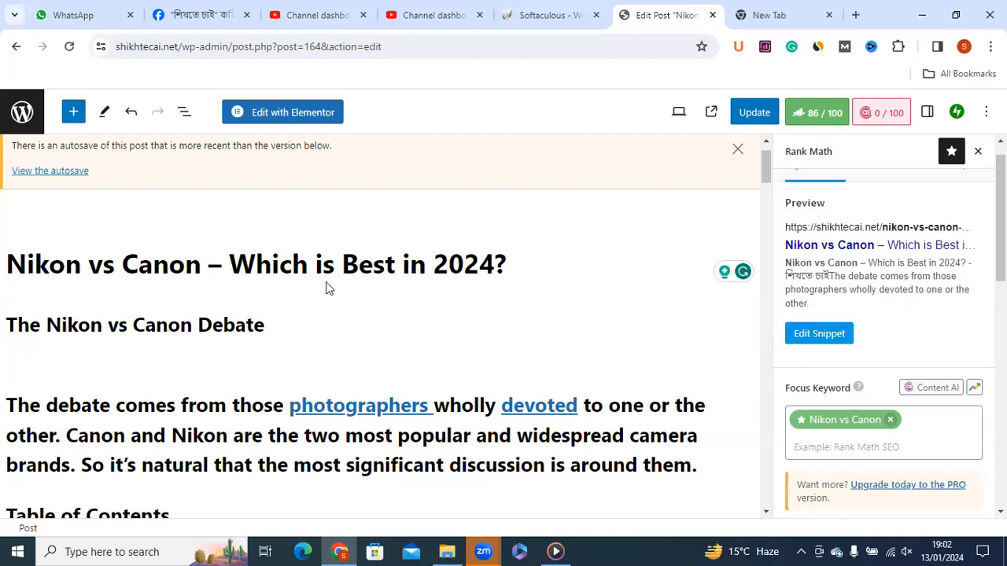
pyautogui.tripleClick(222, 268)
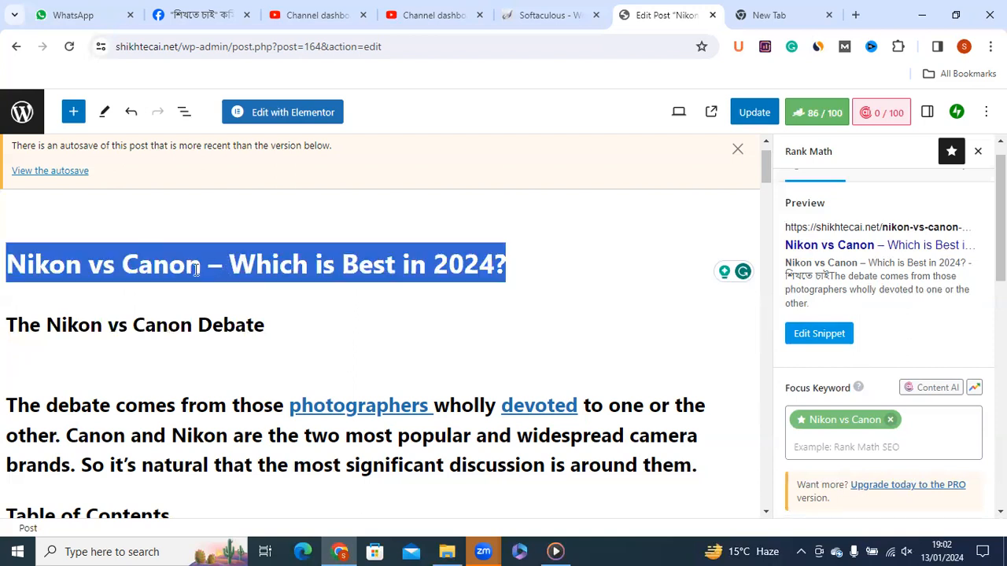
pyautogui.click(201, 269)
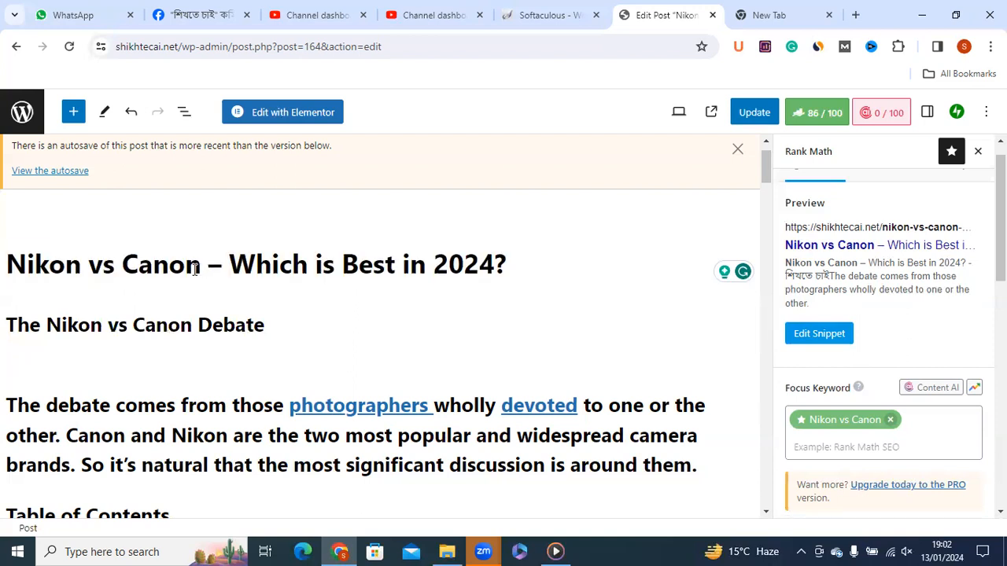
pyautogui.keyDown('shift'); pyautogui.click(81, 264); pyautogui.keyUp('shift')
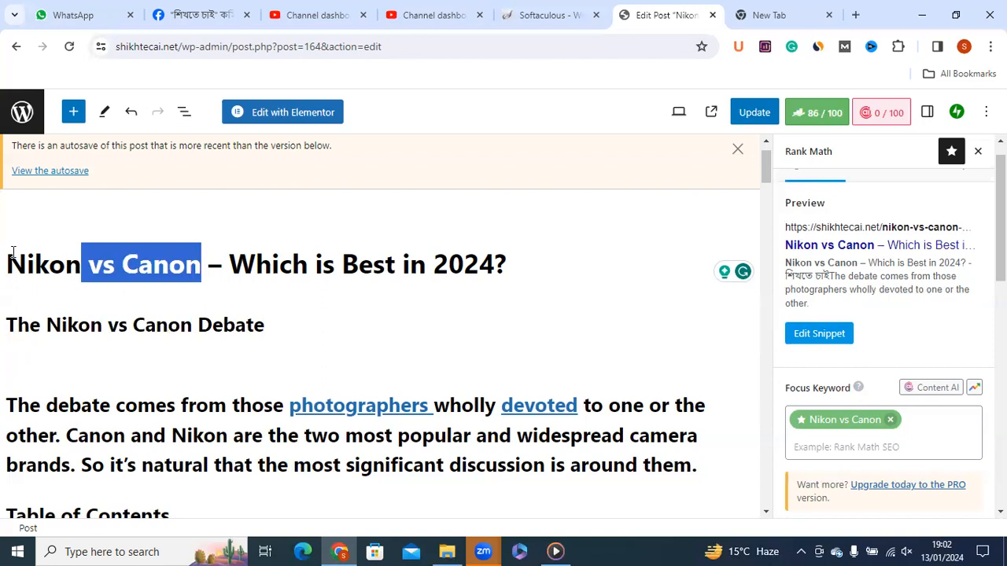
pyautogui.click(65, 264)
pyautogui.moveTo(199, 269); pyautogui.dragTo(17, 263)
pyautogui.click(262, 328)
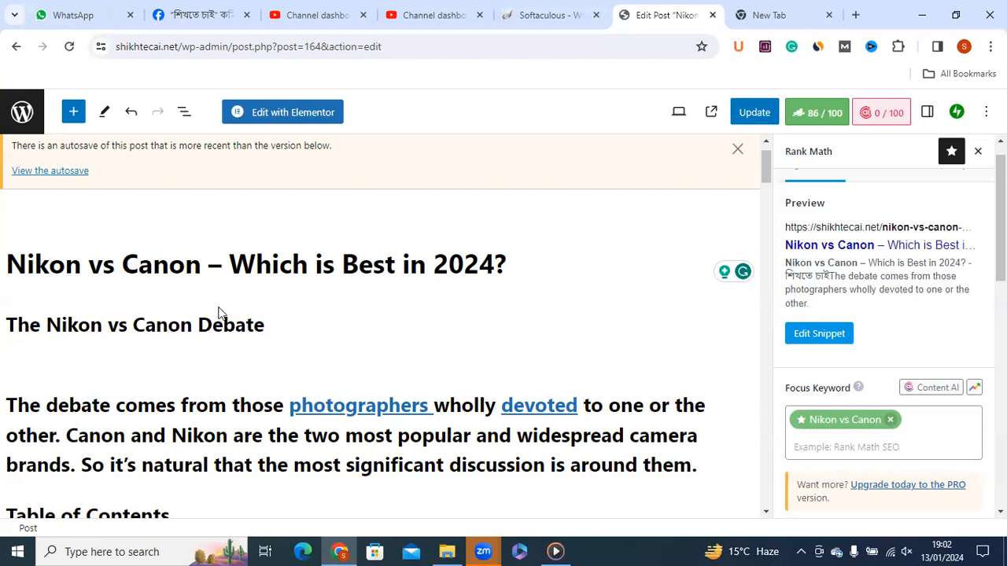
# Transform the H2 text block beginning "The debate comes from those photographers" into a paragraph.
pyautogui.click(55, 343)
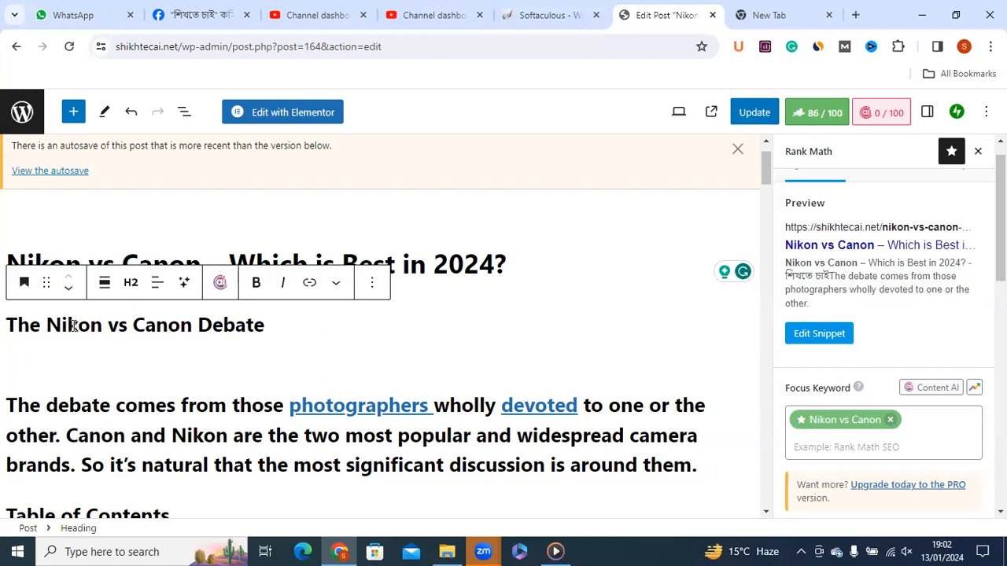
pyautogui.hotkey('ctrl', 'a')
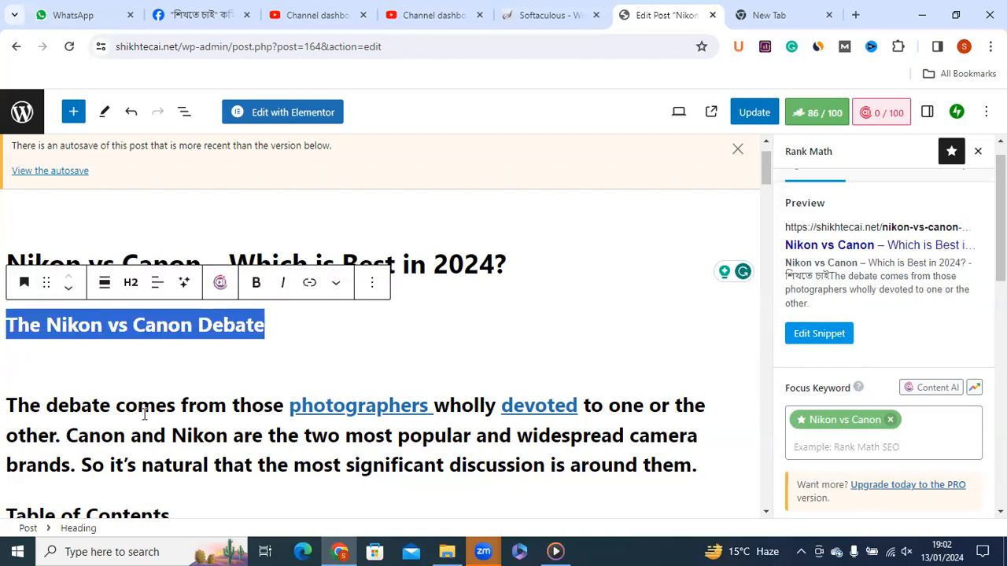
pyautogui.keyDown('shift'); pyautogui.click(140, 416); pyautogui.keyUp('shift')
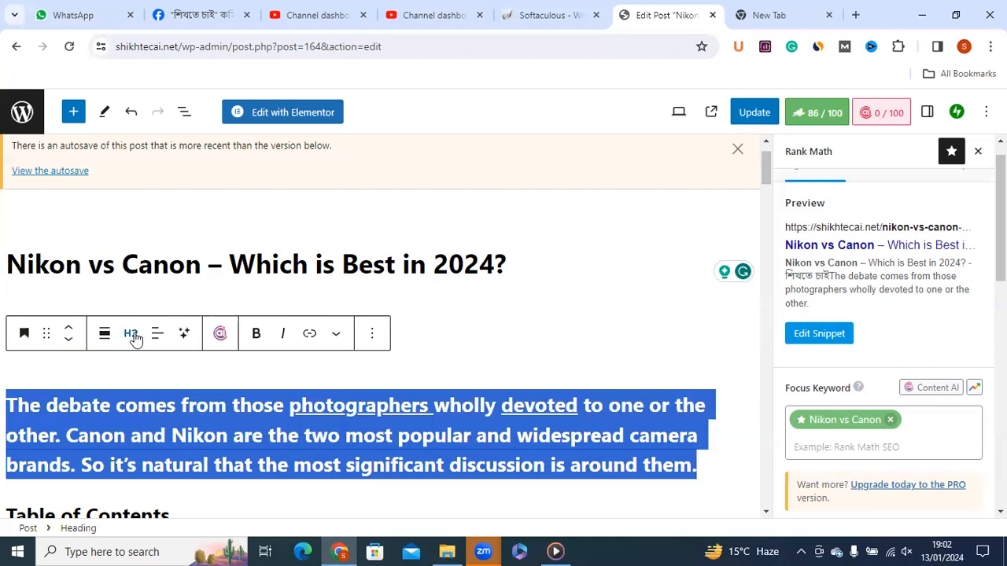
pyautogui.click(131, 336)
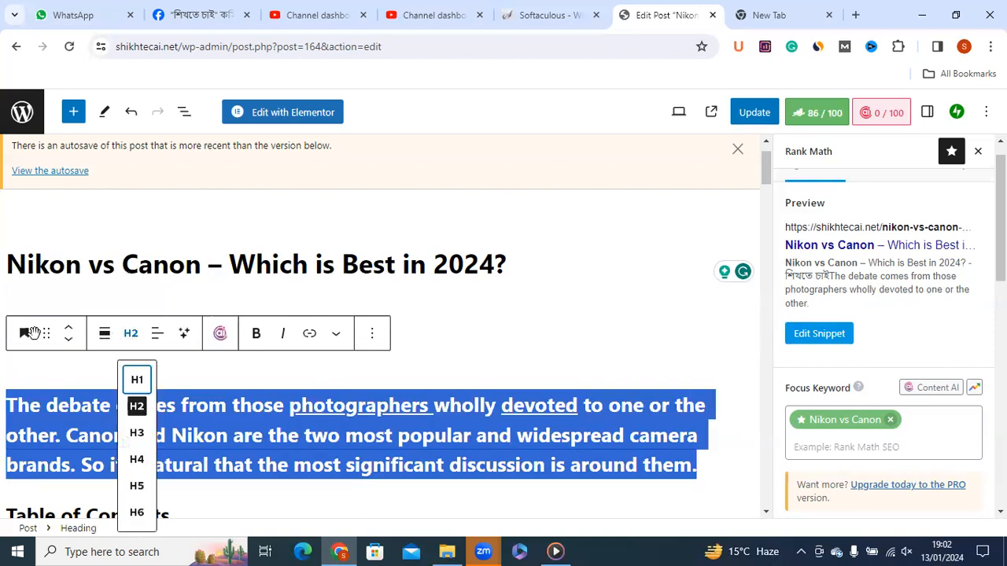
pyautogui.click(25, 333)
pyautogui.click(34, 133)
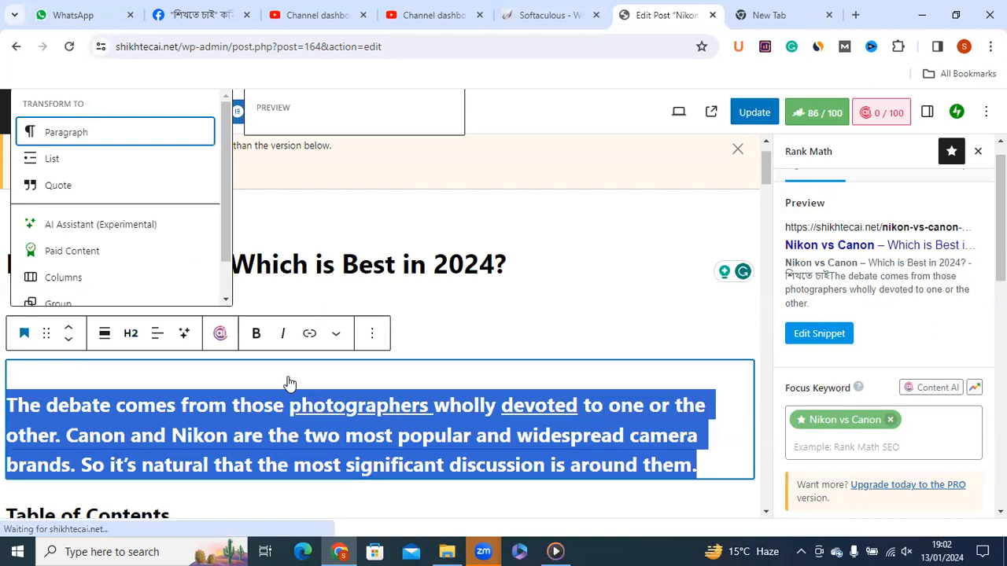
pyautogui.click(284, 335)
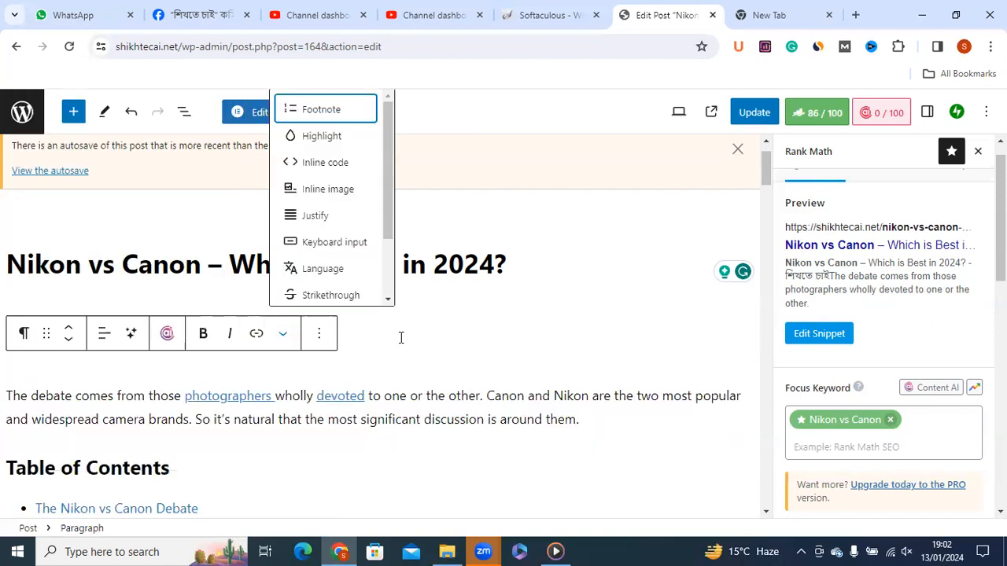
pyautogui.hotkey('ctrl', 'z')
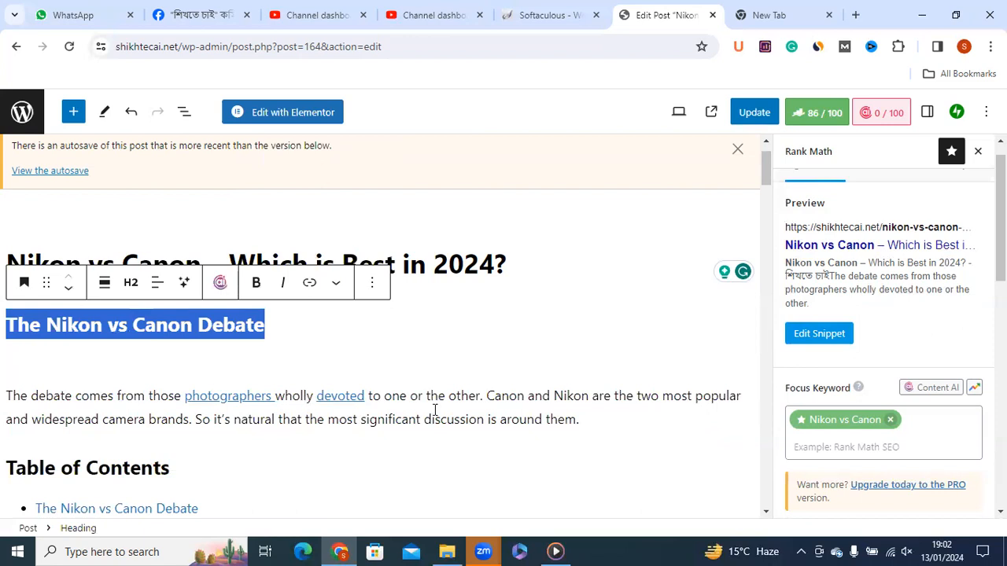
pyautogui.click(715, 361)
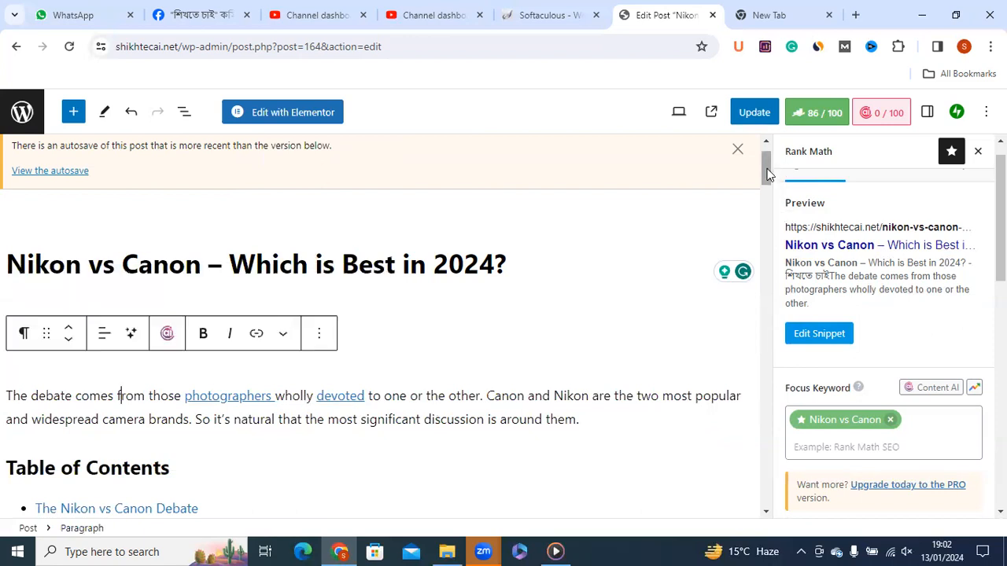
# Highlight the keyword "Nikon vs Canon" in the H2 heading "The Nikon vs Canon Debate" below the title.
pyautogui.scroll(-1, 767, 173)
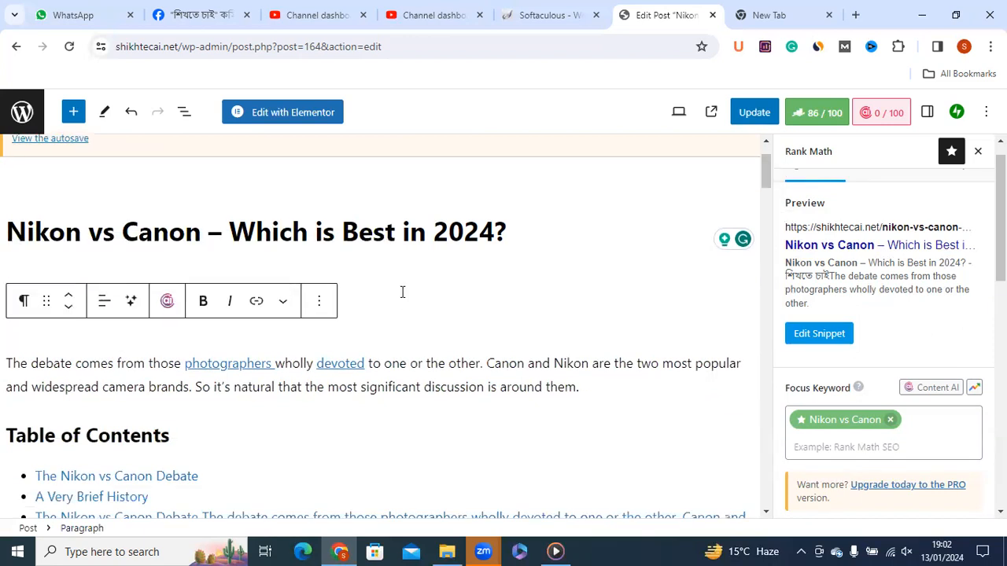
pyautogui.click(317, 303)
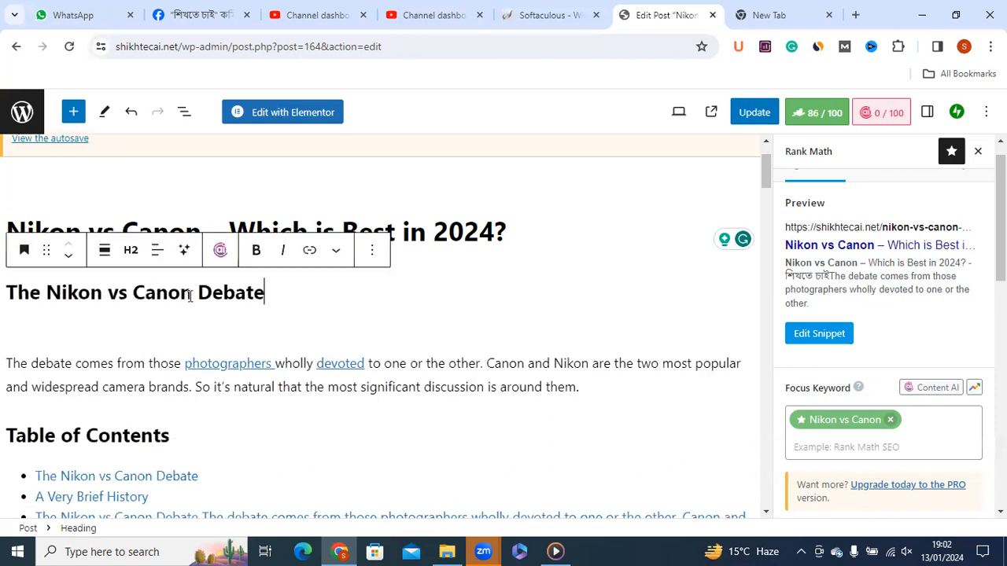
pyautogui.moveTo(192, 293); pyautogui.dragTo(47, 289)
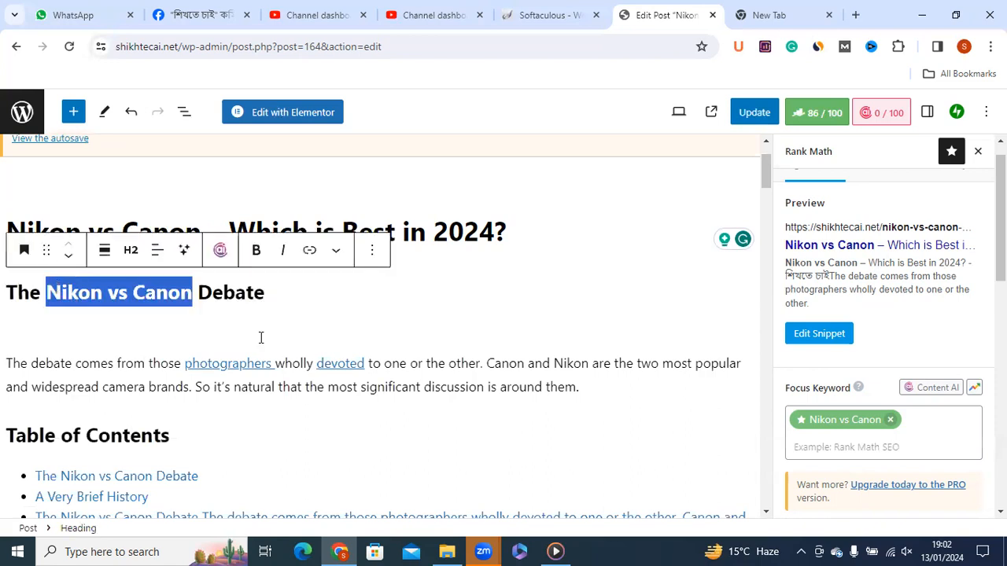
pyautogui.click(191, 315)
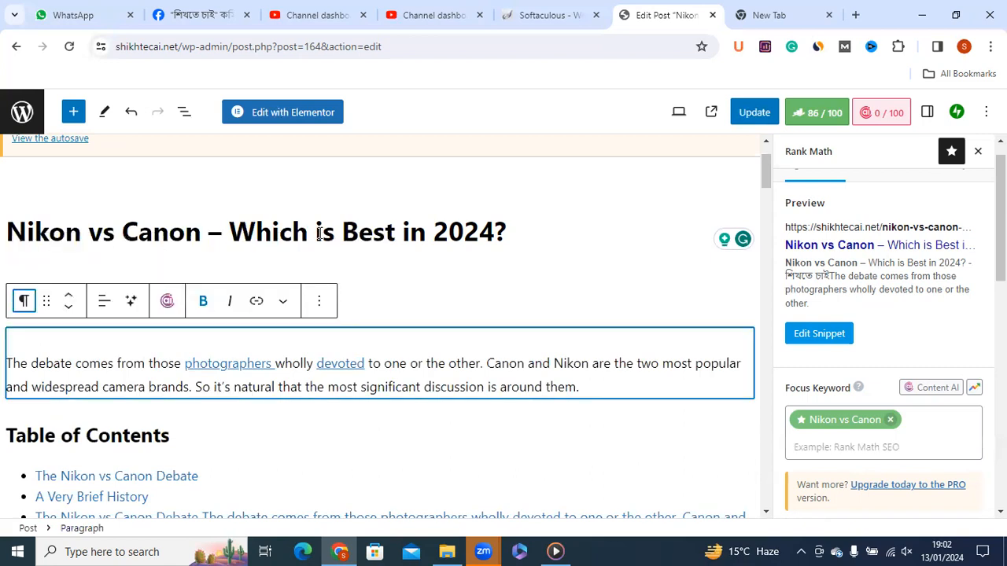
pyautogui.click(313, 233)
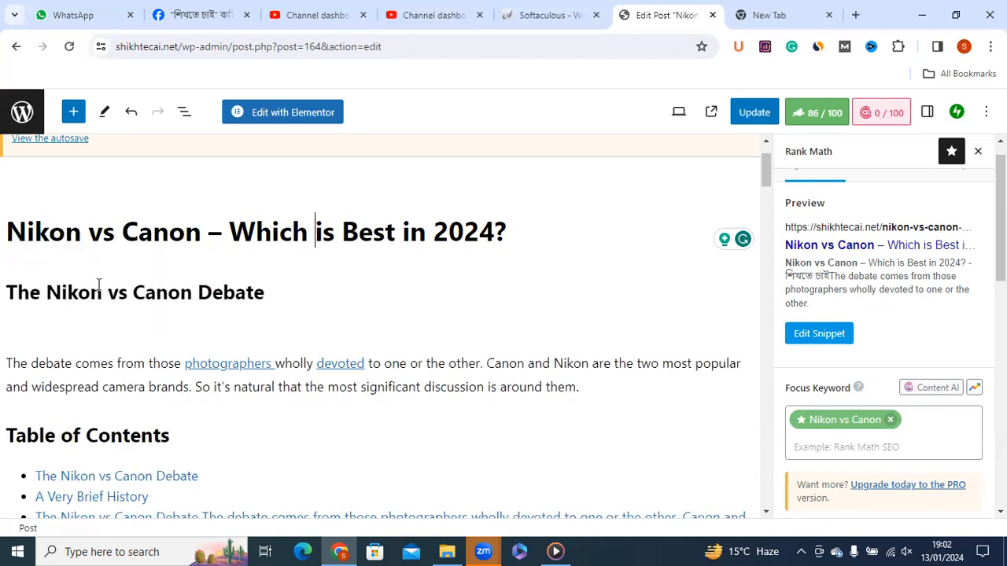
# Highlight the opening section, from the H2 heading "The Nikon vs Canon Debate" through its intro paragraph, including the focus keyword in the heading.
pyautogui.moveTo(193, 292); pyautogui.dragTo(46, 290)
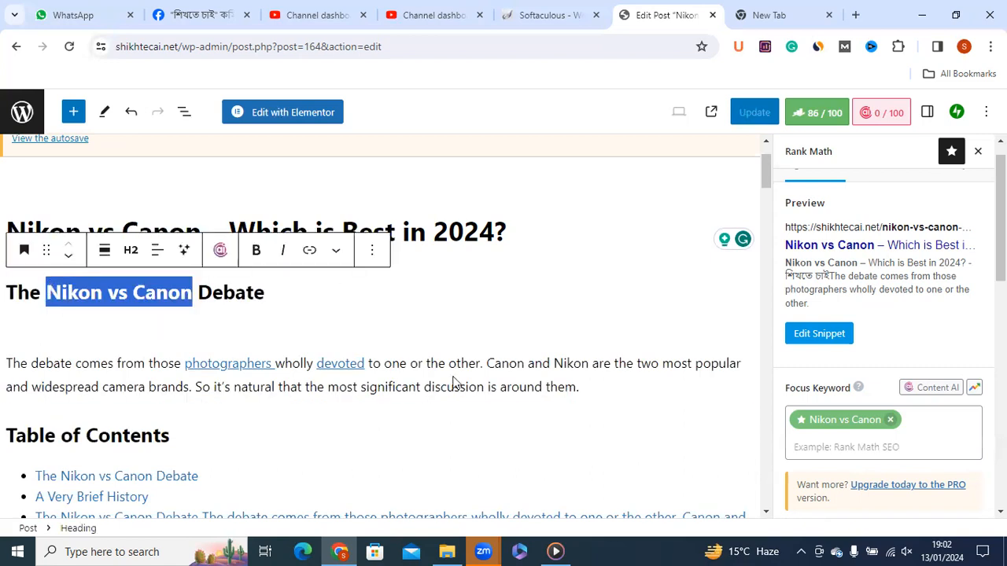
pyautogui.moveTo(584, 387); pyautogui.dragTo(447, 363)
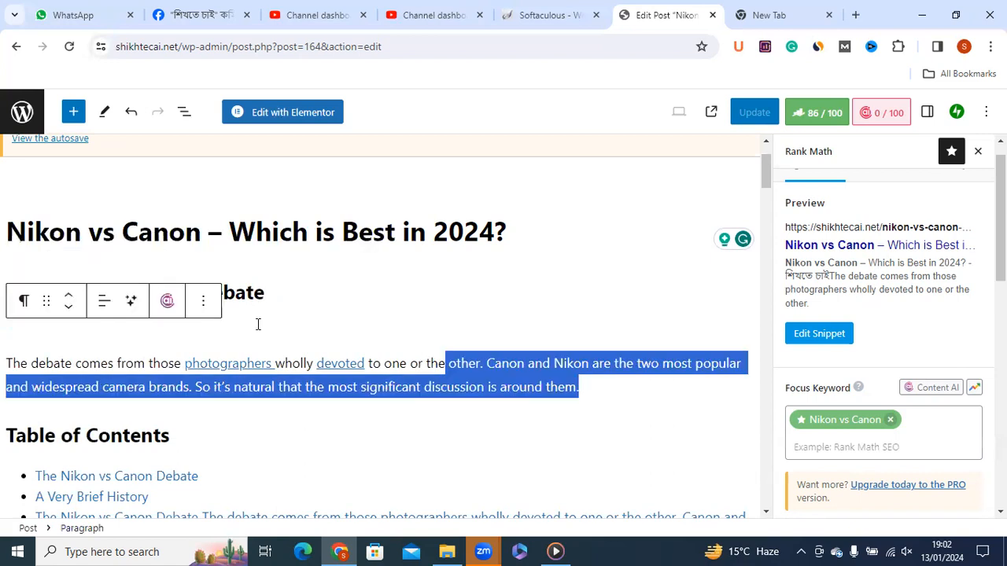
pyautogui.moveTo(135, 305); pyautogui.dragTo(7, 268)
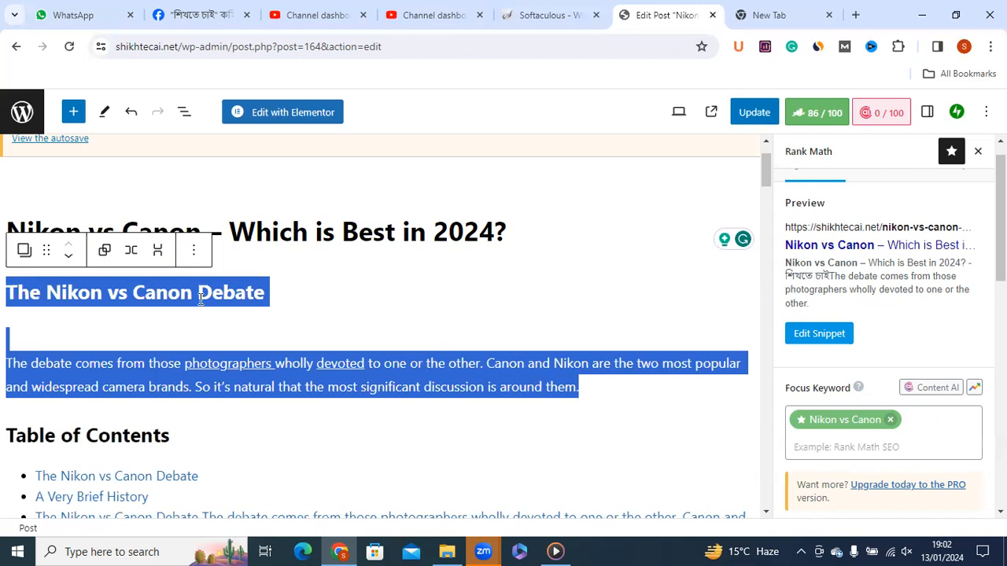
pyautogui.moveTo(192, 295); pyautogui.dragTo(145, 295)
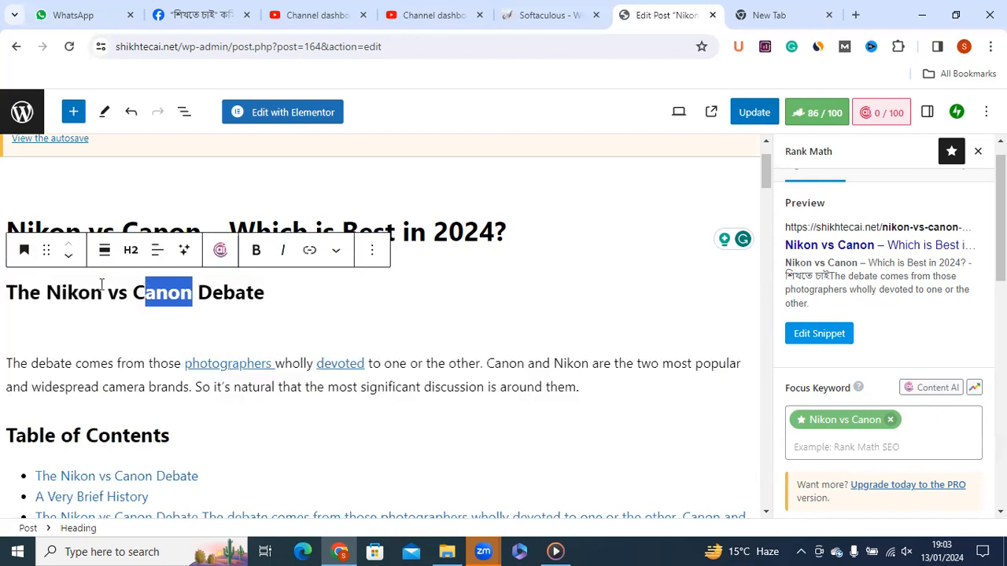
pyautogui.moveTo(73, 284); pyautogui.dragTo(44, 291)
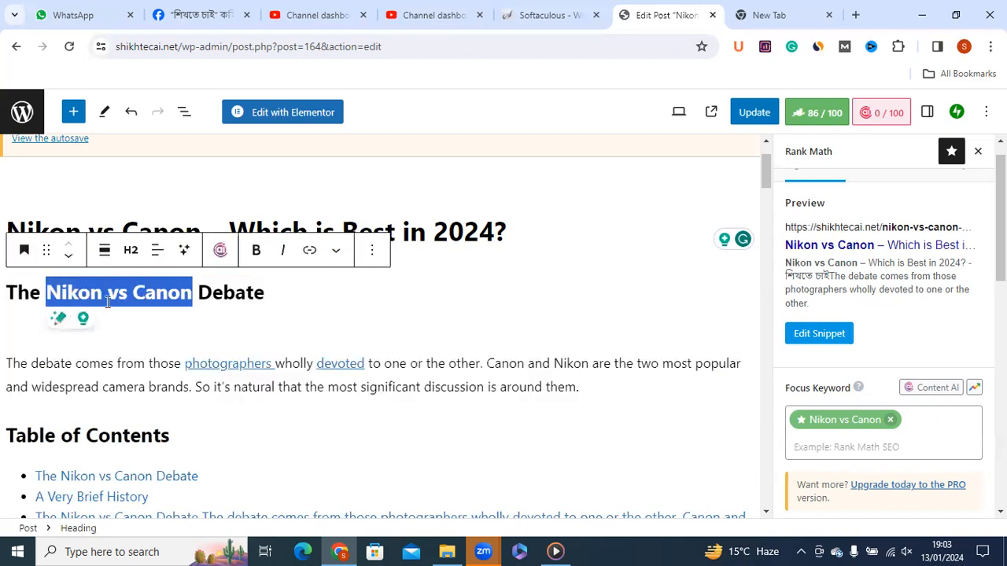
pyautogui.click(142, 320)
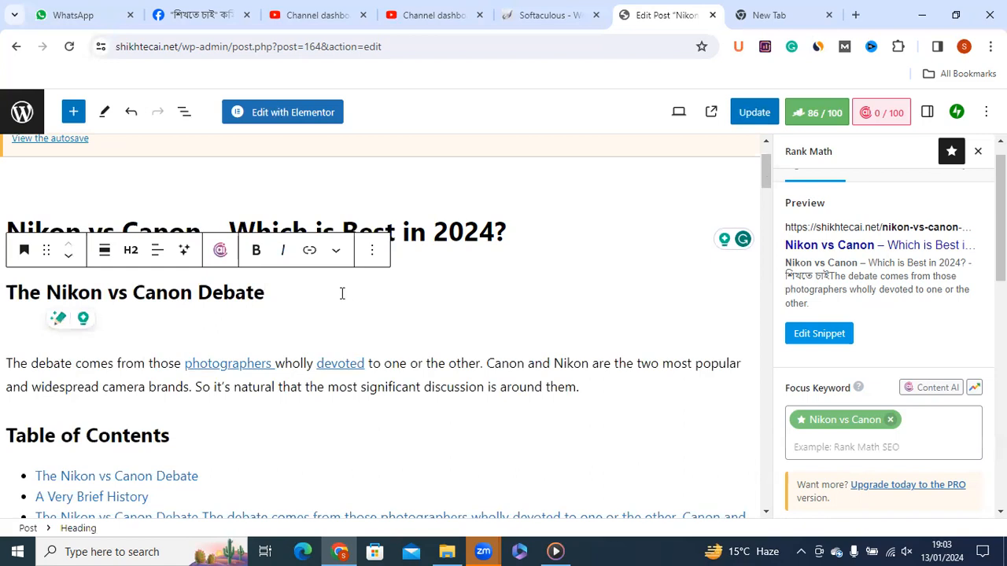
# Examine the post's title, table of contents and section headings for use of the focus keyword.
pyautogui.scroll(-1, 769, 185)
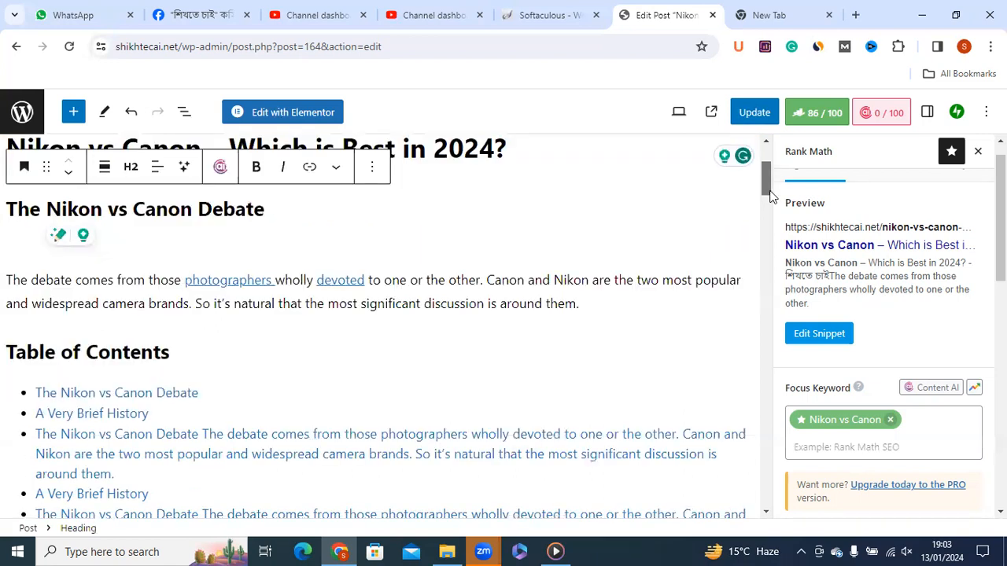
pyautogui.scroll(-3, 777, 267)
pyautogui.scroll(-2, 779, 276)
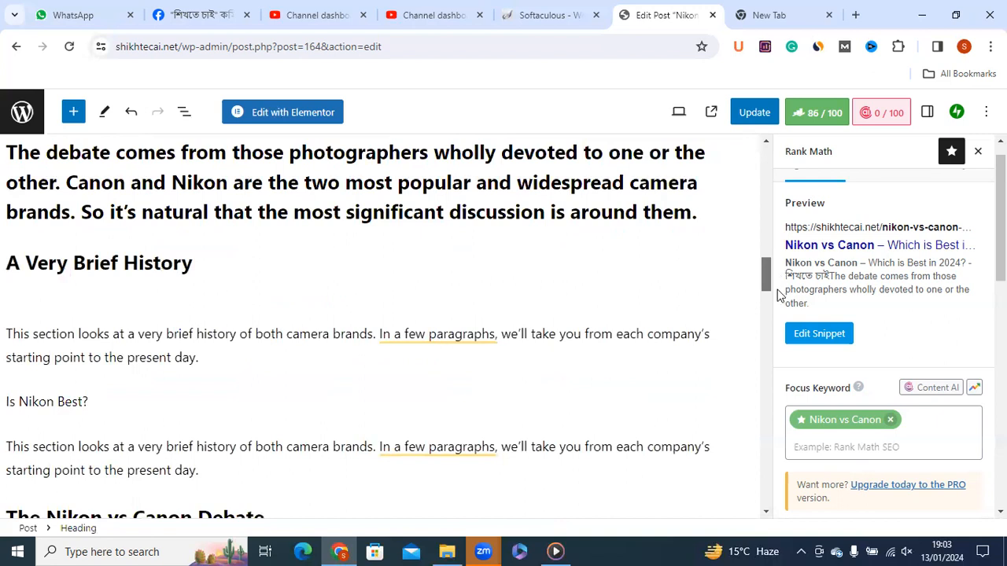
pyautogui.scroll(3, 778, 294)
pyautogui.scroll(-3, 774, 319)
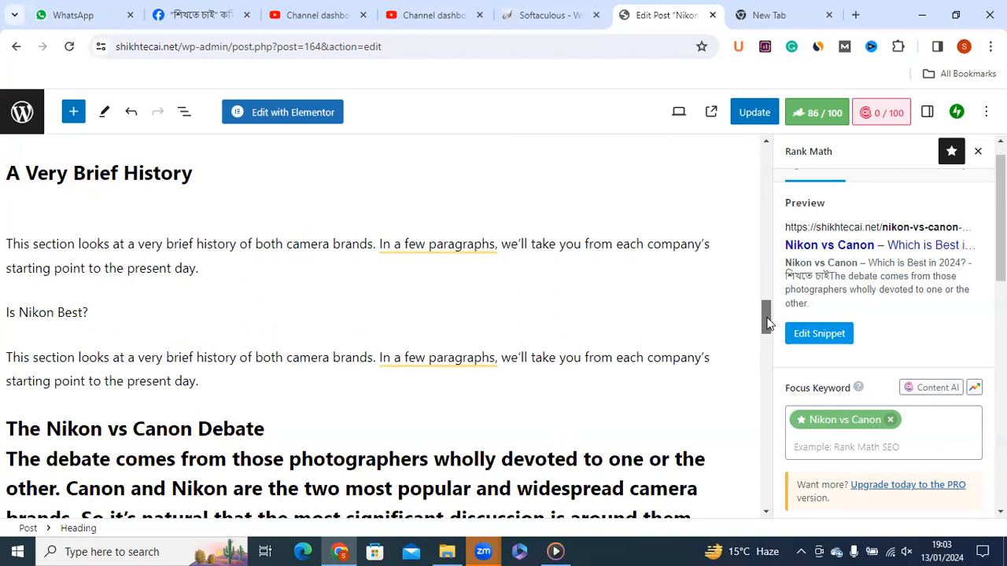
pyautogui.scroll(-1, 763, 321)
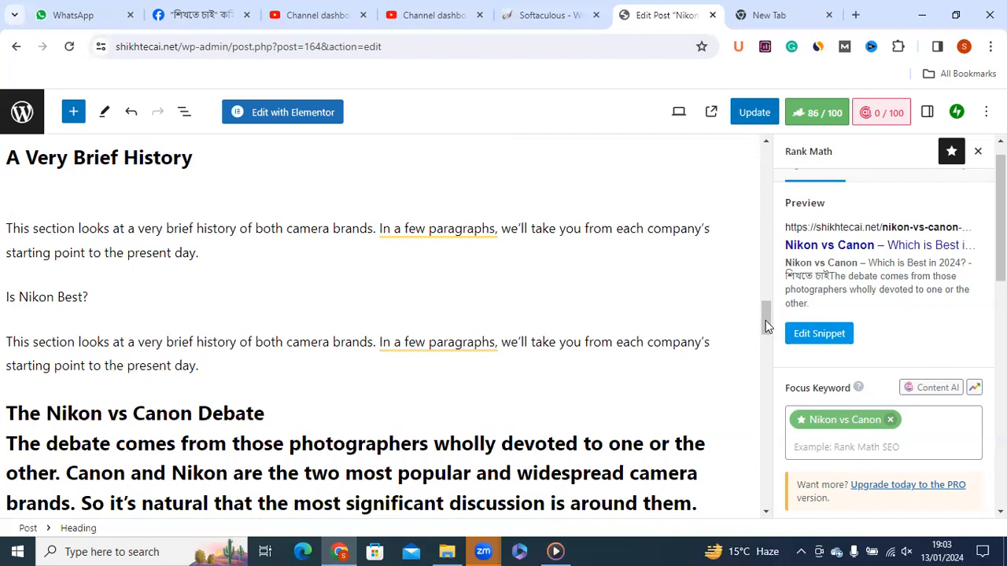
pyautogui.moveTo(766, 320); pyautogui.dragTo(764, 180)
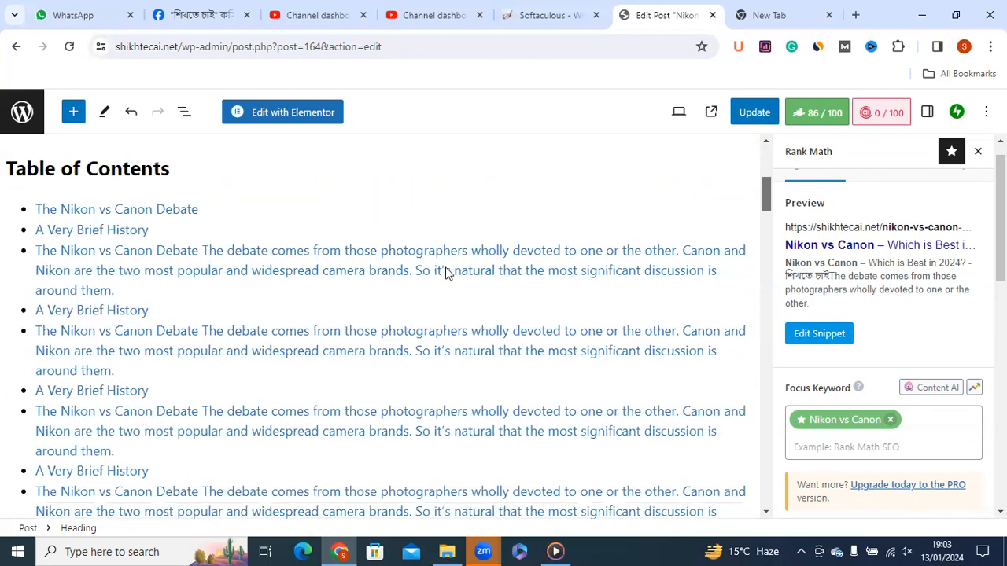
pyautogui.scroll(2, 445, 272)
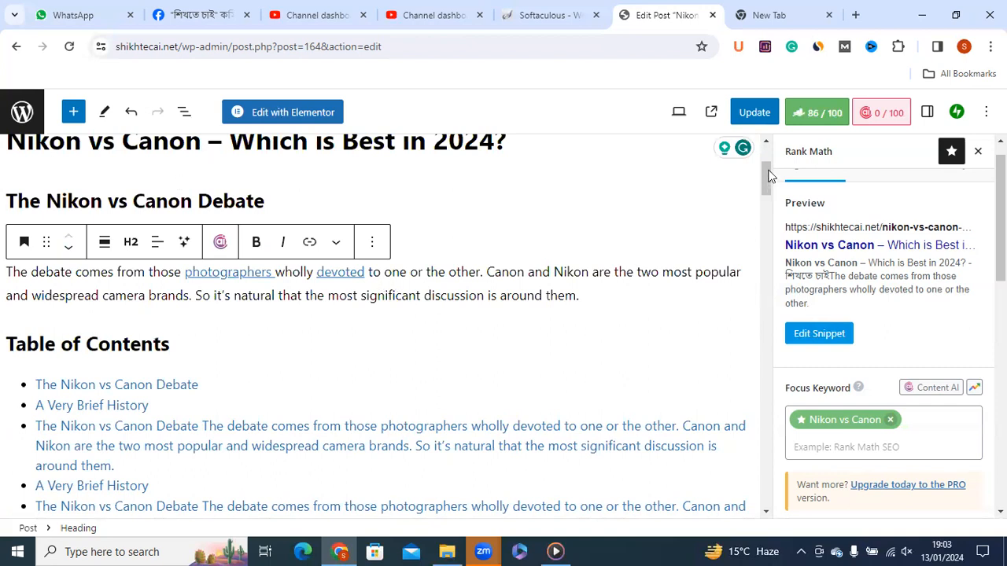
pyautogui.scroll(2, 766, 177)
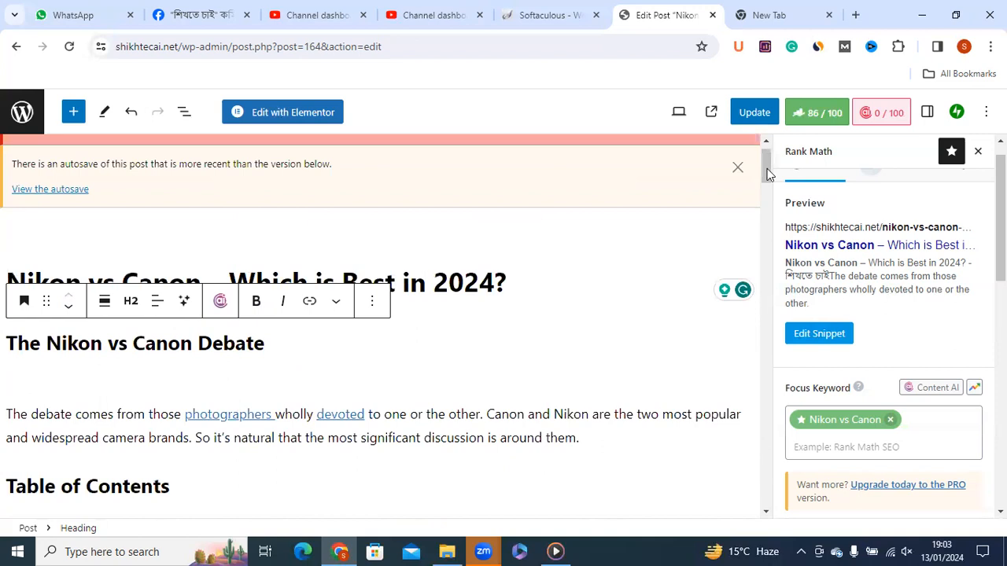
pyautogui.scroll(1, 767, 176)
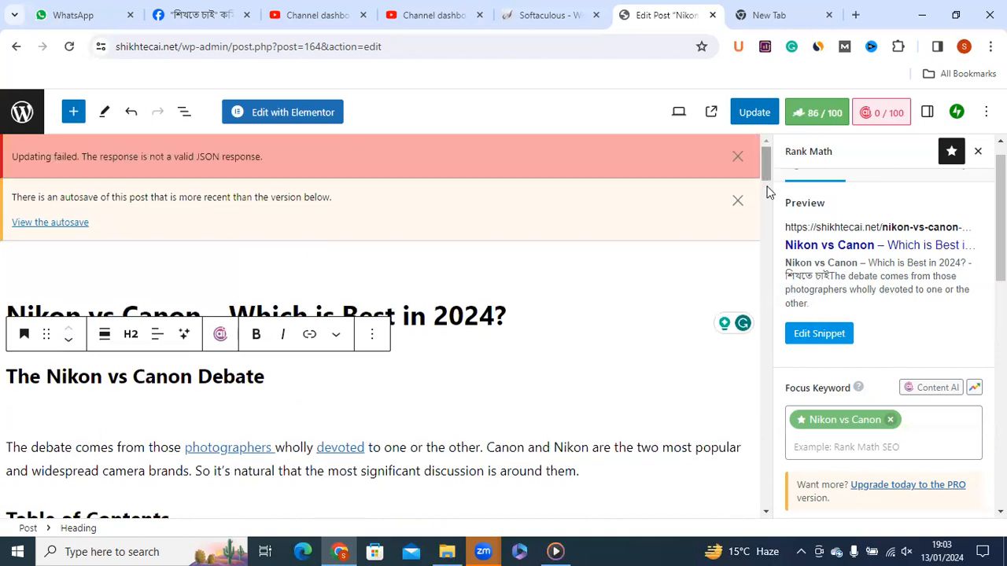
pyautogui.scroll(-3, 767, 193)
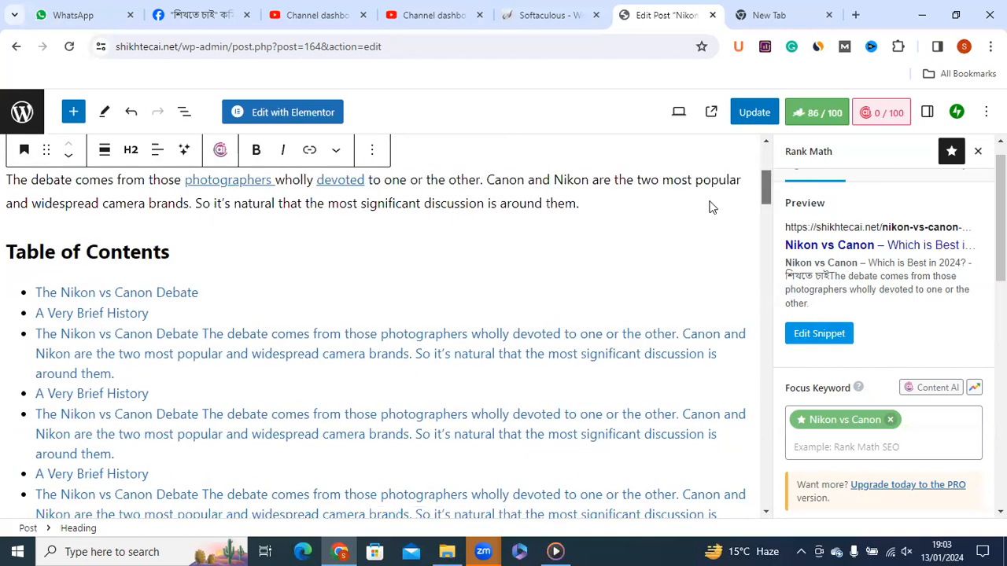
pyautogui.scroll(-1, 550, 189)
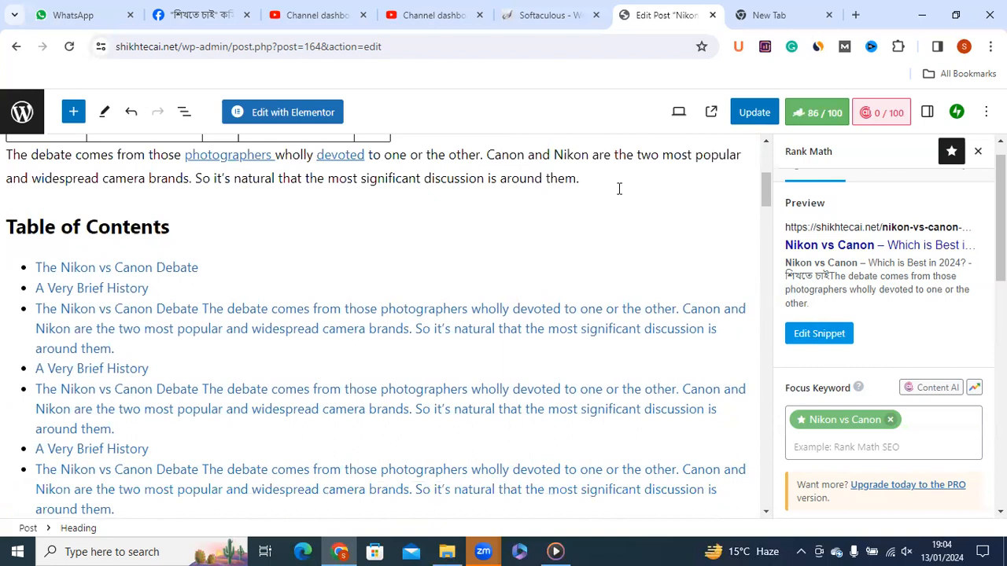
pyautogui.moveTo(770, 159); pyautogui.dragTo(768, 174)
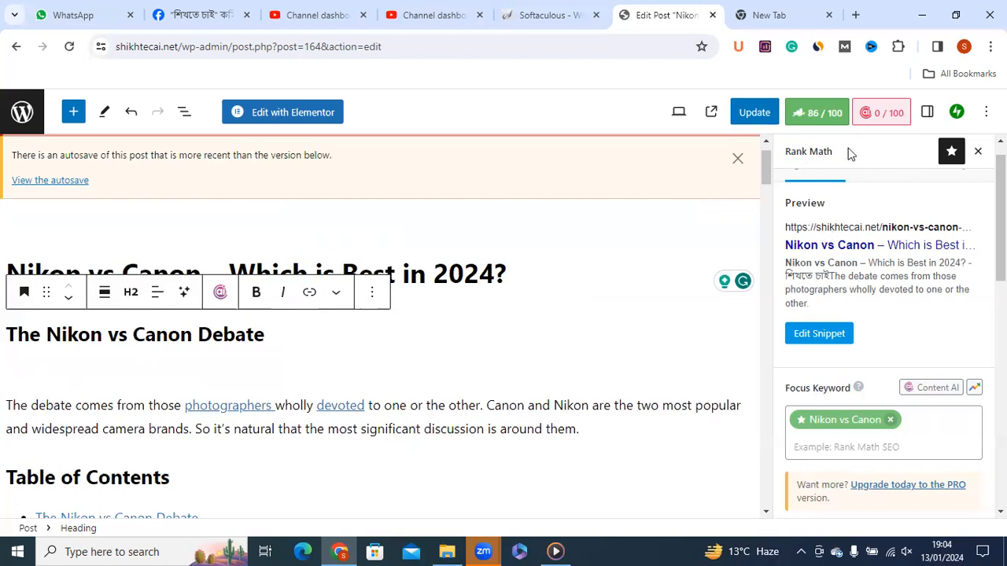
# Highlight the Rank Math panel title and the Focus Keyword label, and review the general SEO section.
pyautogui.moveTo(782, 152); pyautogui.dragTo(825, 152)
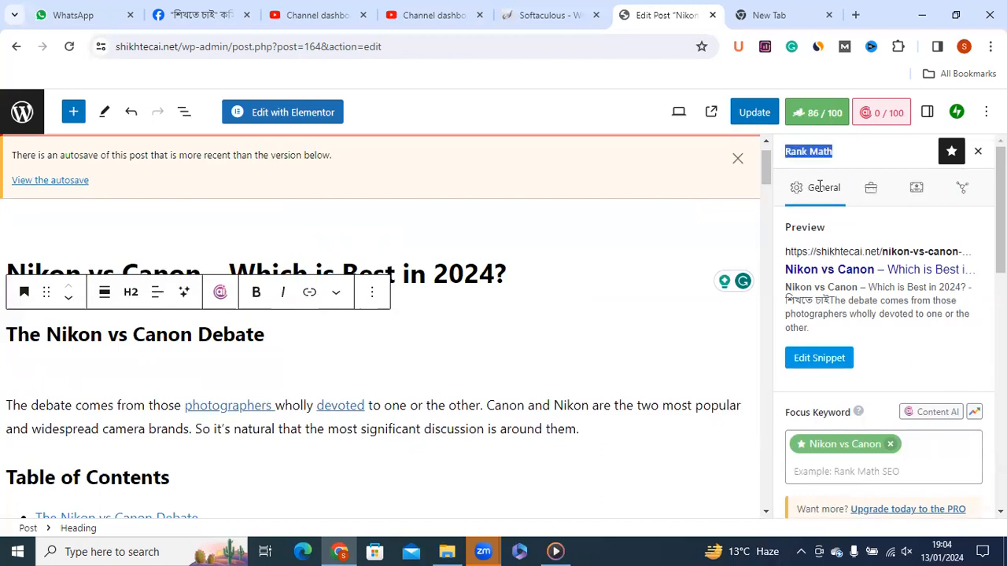
pyautogui.click(826, 152)
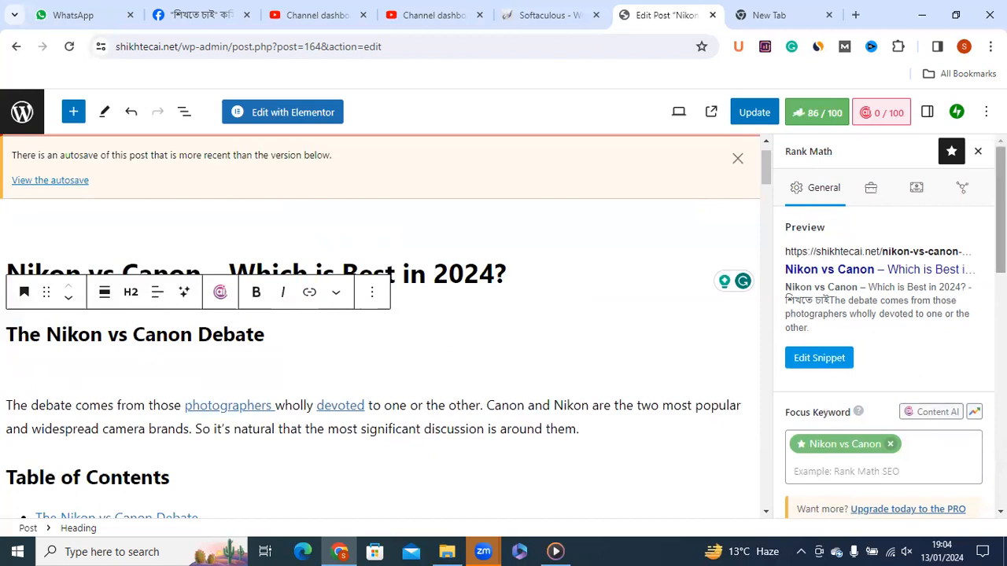
pyautogui.scroll(-2, 865, 260)
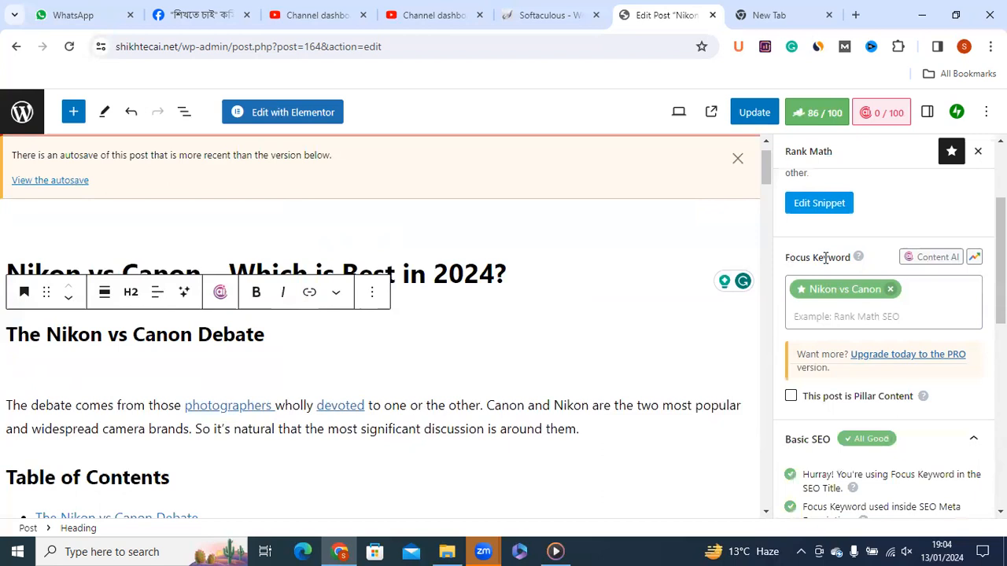
pyautogui.tripleClick(852, 259)
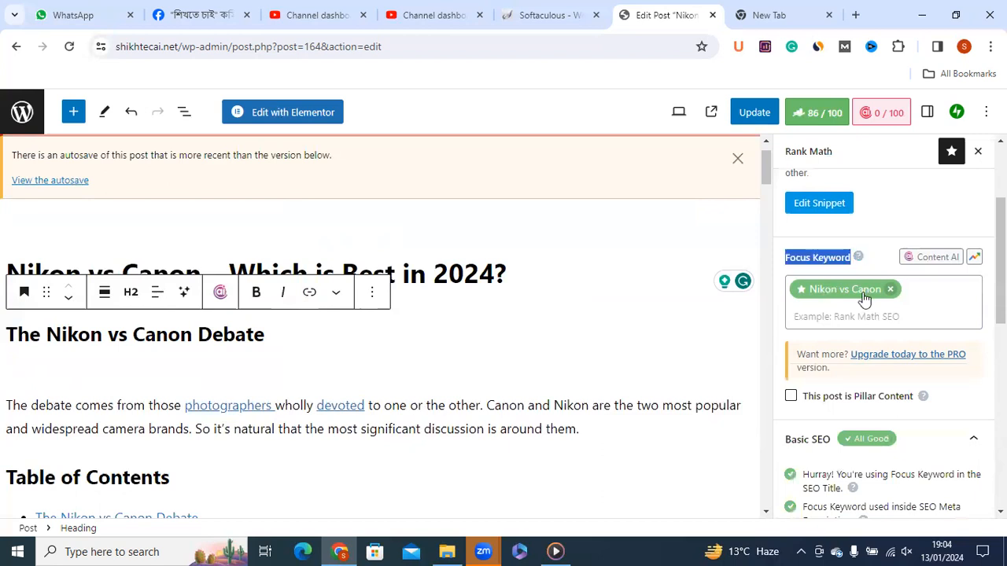
pyautogui.scroll(1, 962, 288)
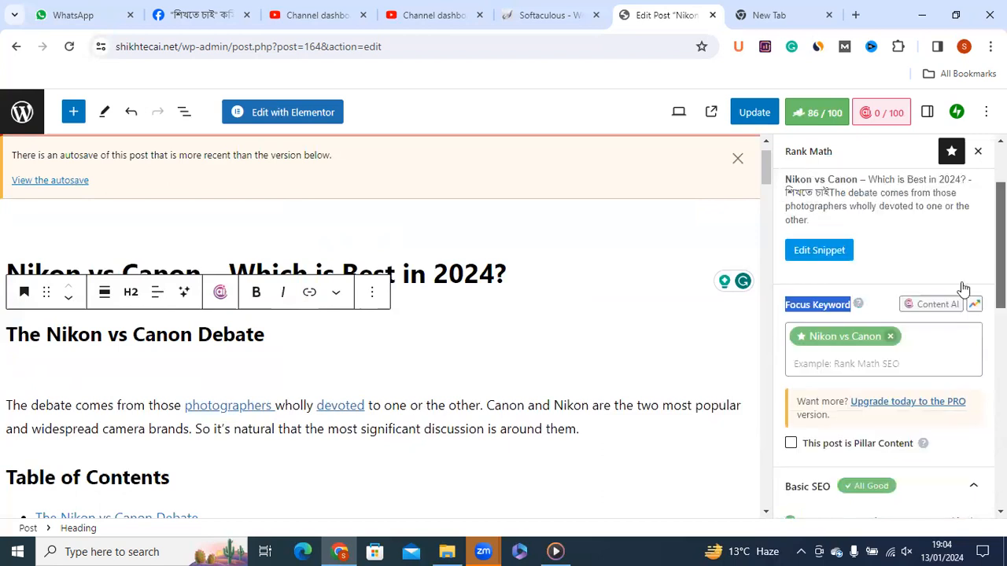
pyautogui.scroll(2, 818, 334)
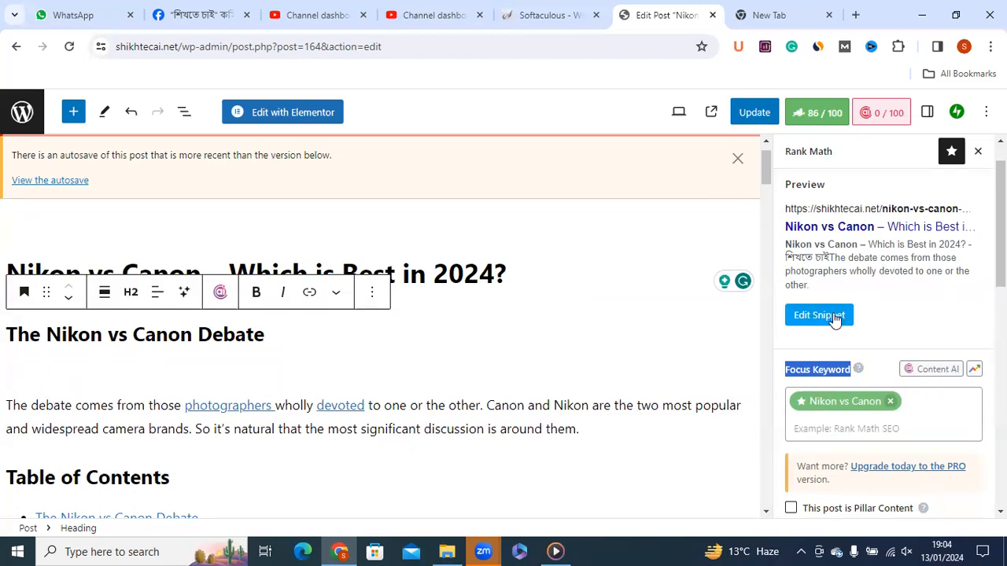
# Open the snippet editor and highlight the keyword "Nikon vs Canon" in the preview title and the title's character limit.
pyautogui.click(836, 319)
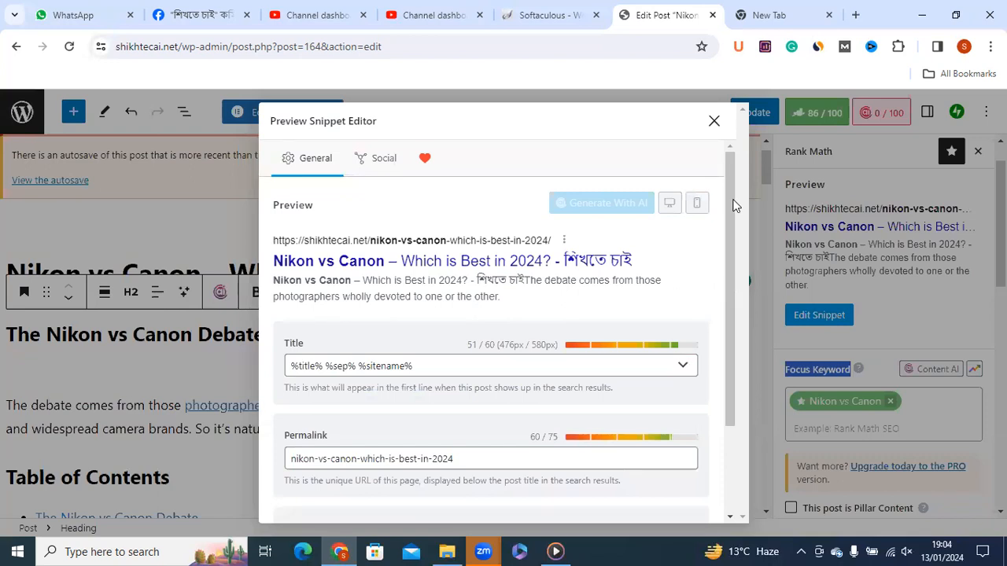
pyautogui.scroll(-1, 728, 214)
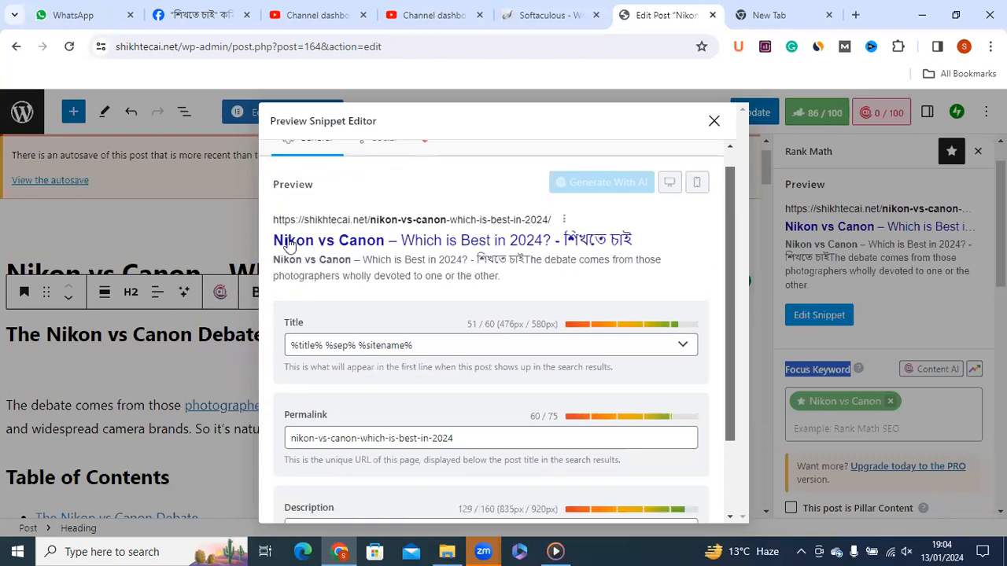
pyautogui.tripleClick(328, 344)
pyautogui.moveTo(272, 241); pyautogui.dragTo(368, 245)
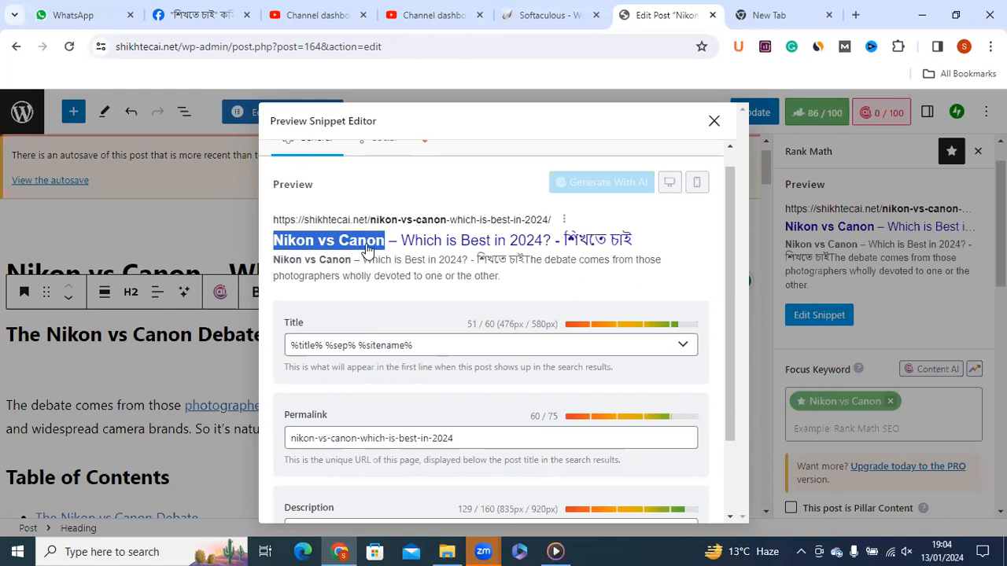
pyautogui.click(499, 323)
pyautogui.doubleClick(485, 323)
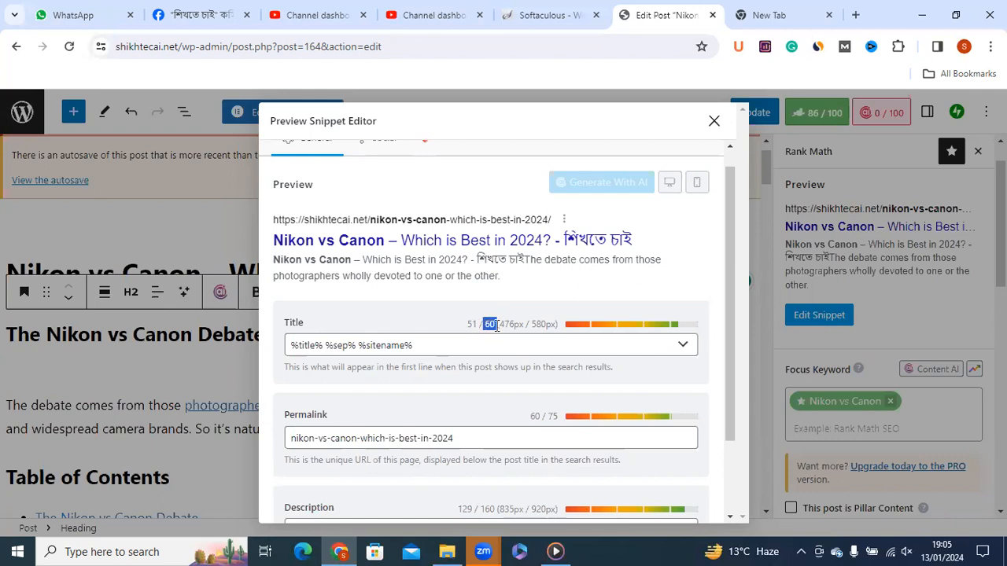
# Highlight the full SEO title in the snippet preview, and the keyword "Nikon vs Canon" at its start.
pyautogui.moveTo(272, 244); pyautogui.dragTo(327, 248)
pyautogui.moveTo(392, 248); pyautogui.dragTo(526, 248)
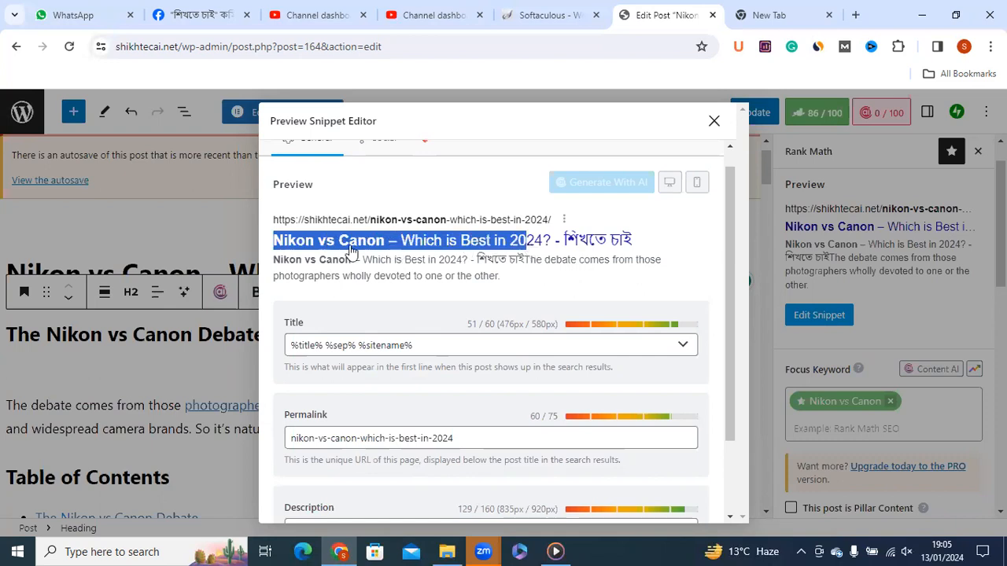
pyautogui.click(277, 180)
pyautogui.moveTo(271, 241); pyautogui.dragTo(640, 240)
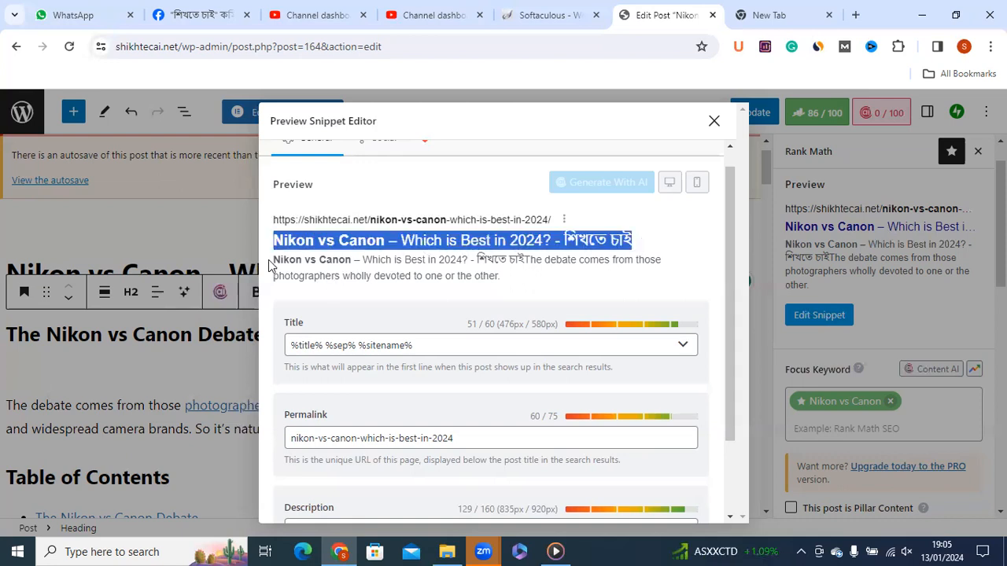
pyautogui.moveTo(519, 297); pyautogui.dragTo(385, 242)
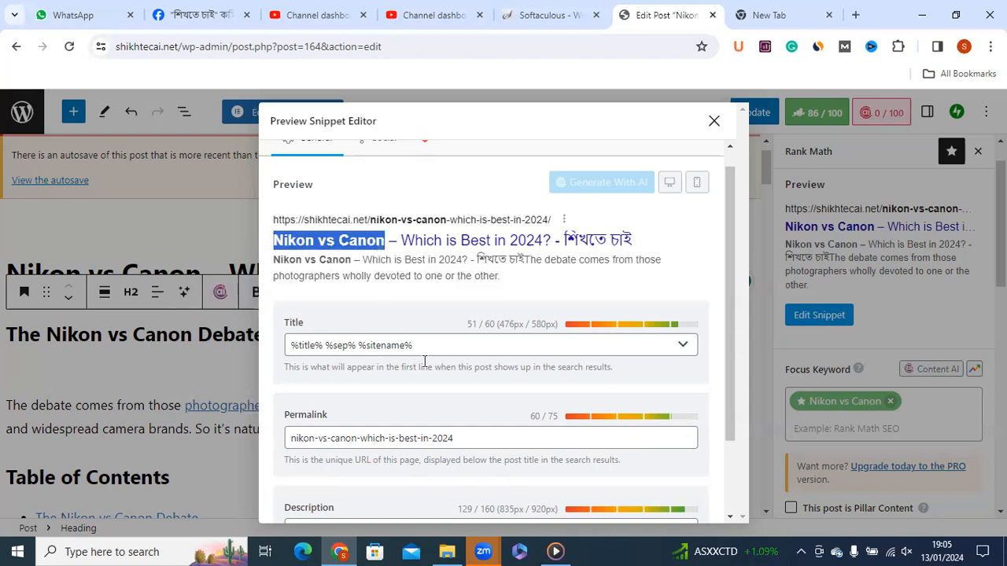
# Replace the snippet's SEO title with "Nikon vs Canon Debate by", the author's full name and the date "13-01-24".
pyautogui.press('Tab')
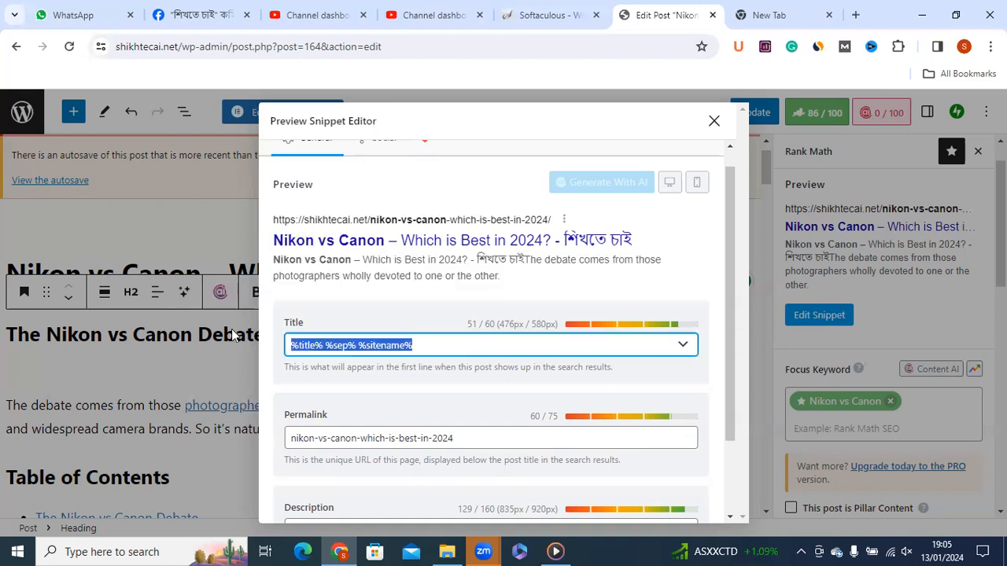
pyautogui.press('BackSpace')
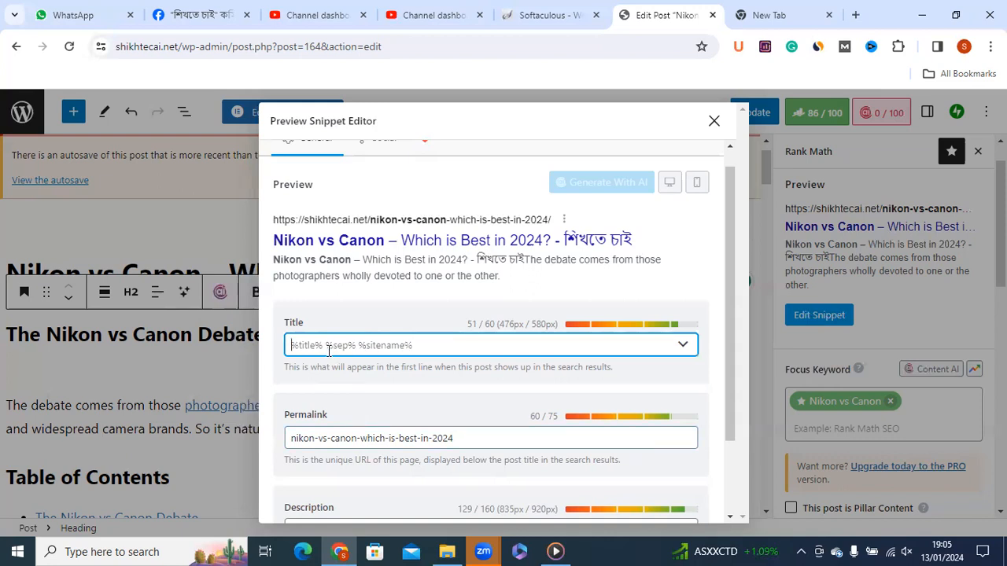
pyautogui.write('Nikon vs Canon ')
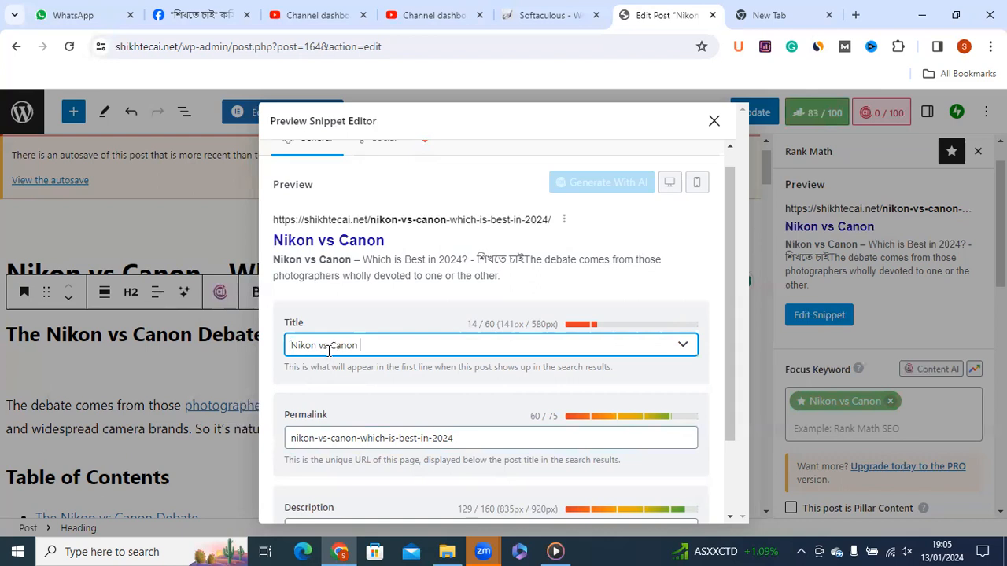
pyautogui.write('Debate')
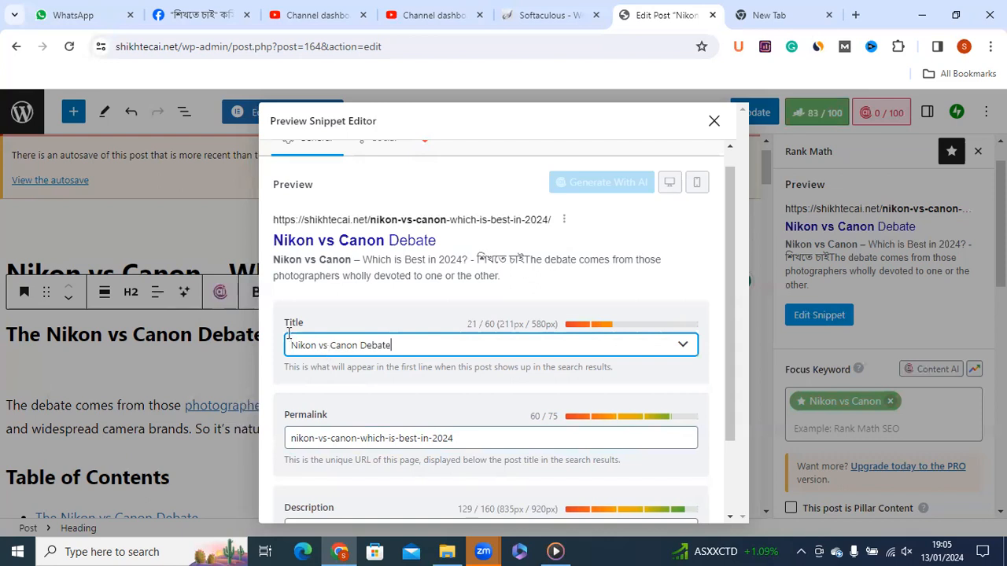
pyautogui.write(' by Shoro')
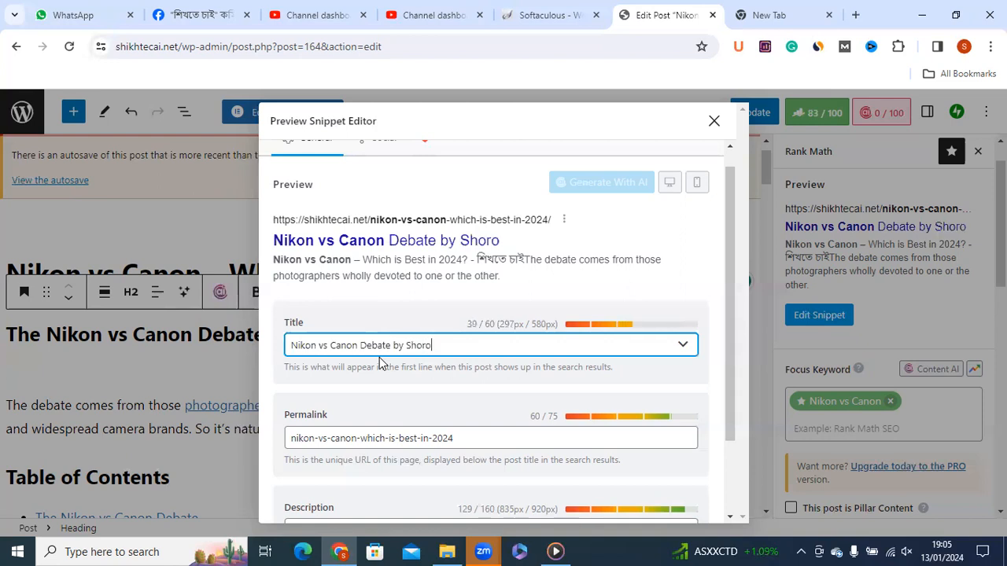
pyautogui.write('n Islam')
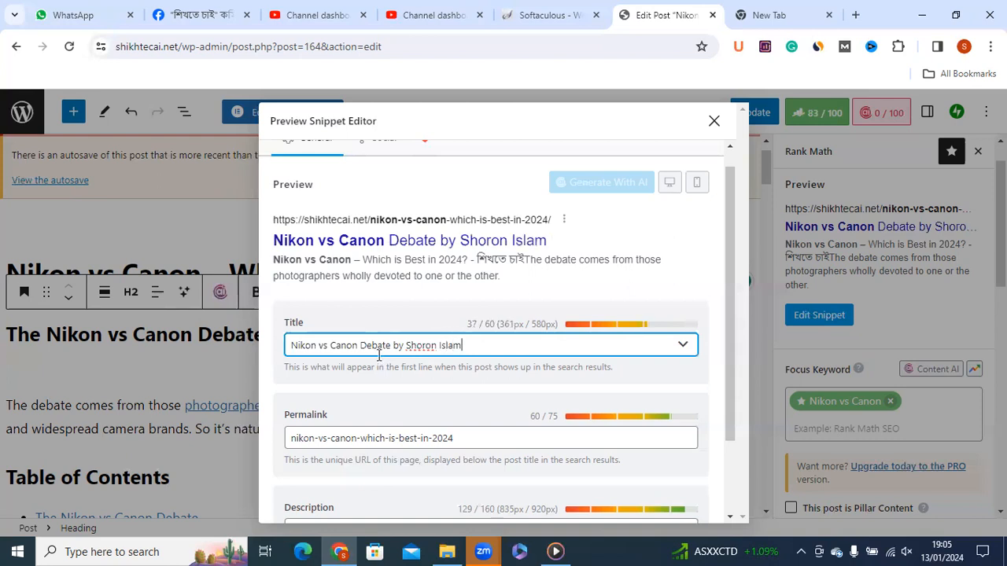
pyautogui.moveTo(466, 344); pyautogui.dragTo(260, 351)
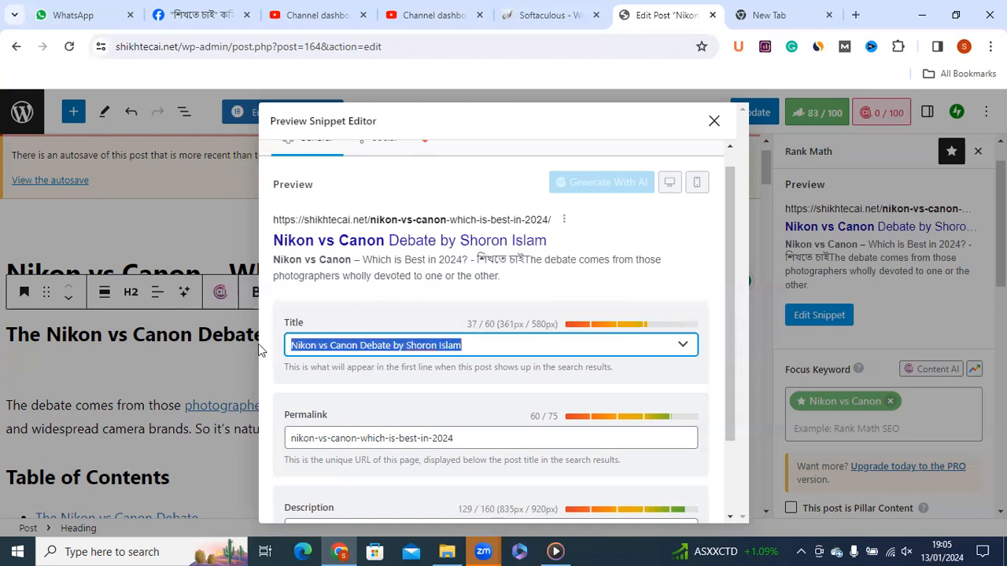
pyautogui.click(472, 347)
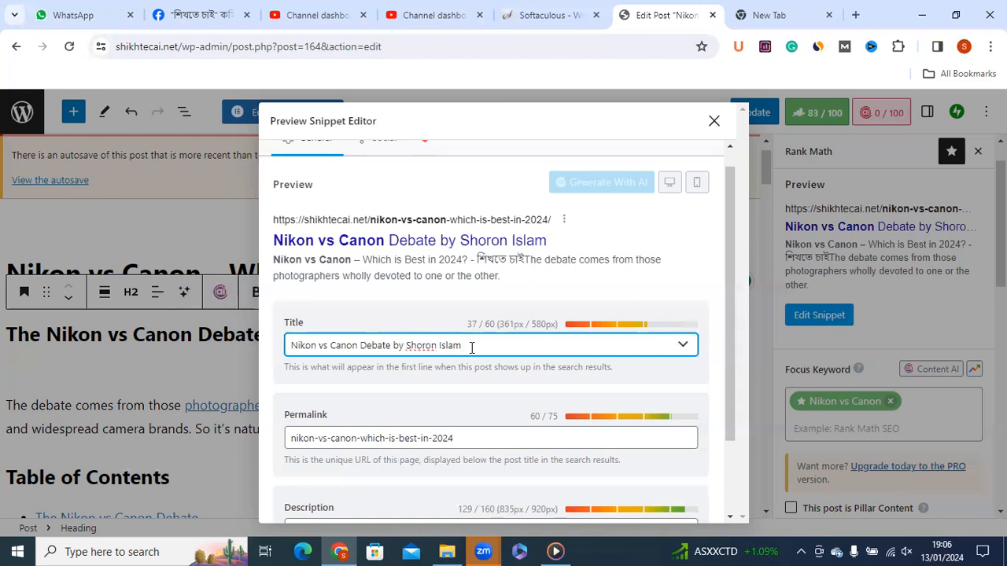
pyautogui.write('13-01-24')
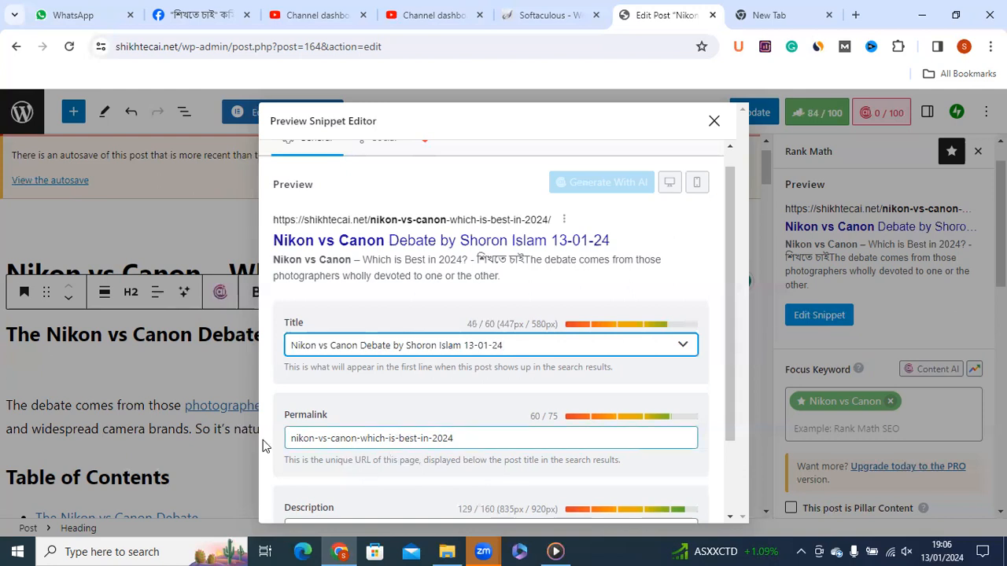
# Highlight the focus keyword part "nikon-vs-canon" in the snippet editor's permalink.
pyautogui.moveTo(290, 442); pyautogui.dragTo(356, 436)
pyautogui.click(352, 437)
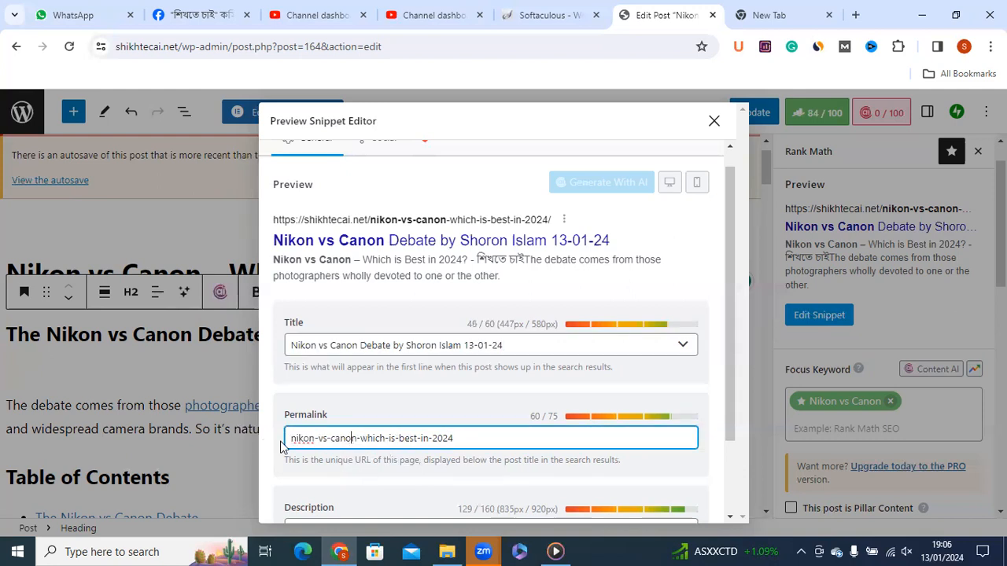
pyautogui.moveTo(289, 441); pyautogui.dragTo(358, 439)
pyautogui.click(373, 445)
pyautogui.scroll(-1, 724, 401)
# Highlight the keyword "Nikon vs Canon" at the start of the snippet's meta description.
pyautogui.click(461, 445)
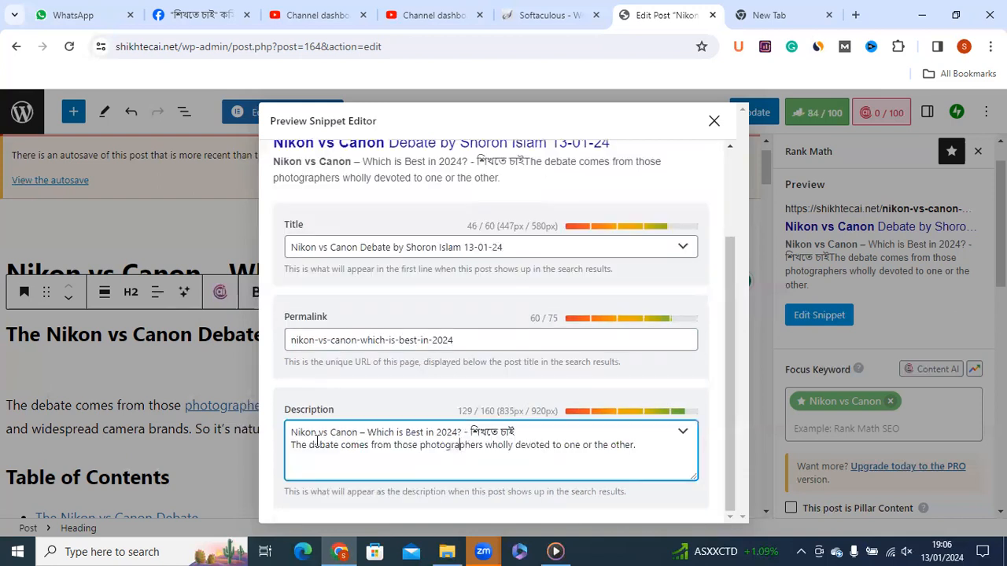
pyautogui.moveTo(358, 433); pyautogui.dragTo(290, 434)
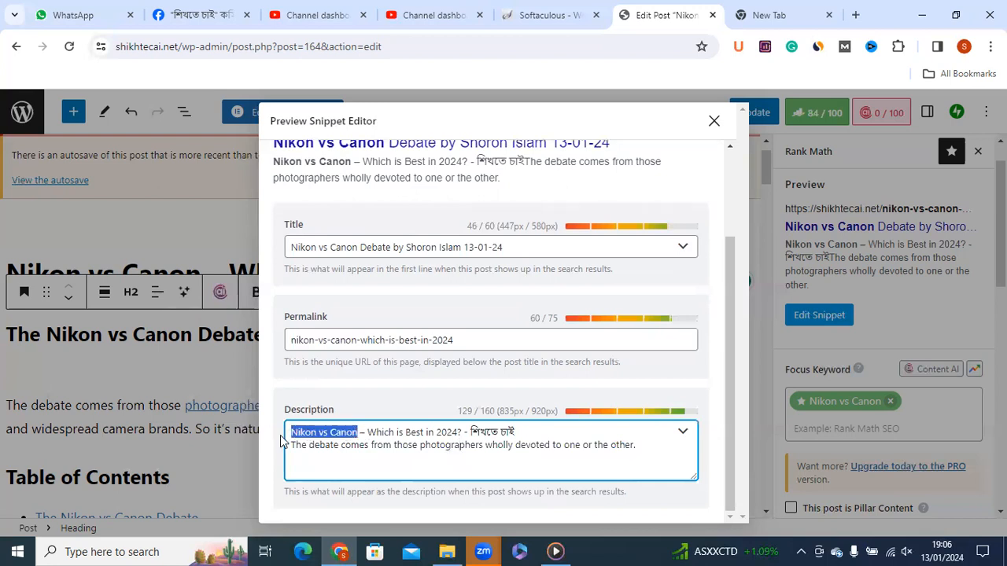
pyautogui.click(359, 433)
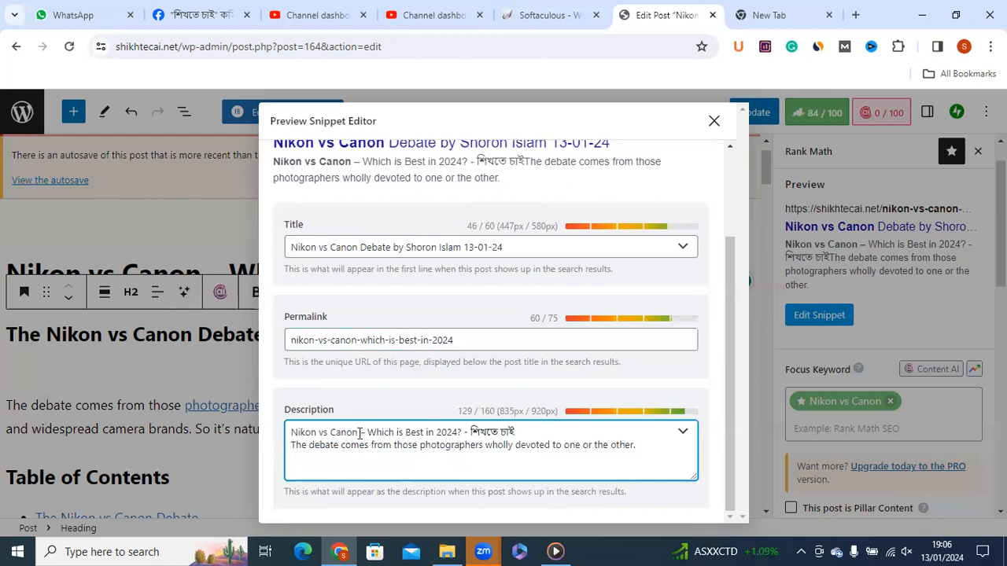
pyautogui.hotkey('shift', 'Home')
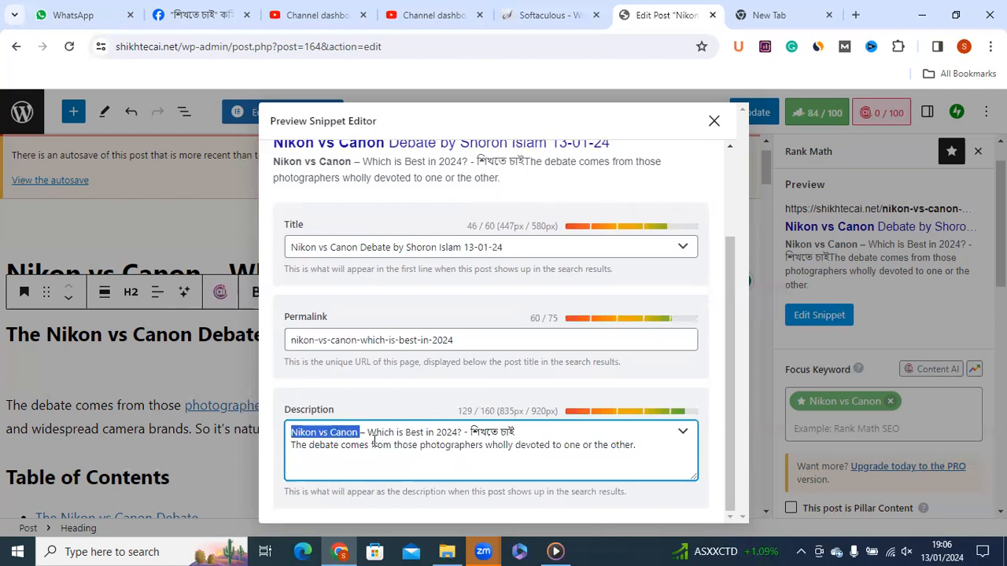
pyautogui.click(443, 427)
# Highlight the character limits of the description, the permalink and the SEO title in the snippet editor.
pyautogui.click(486, 413)
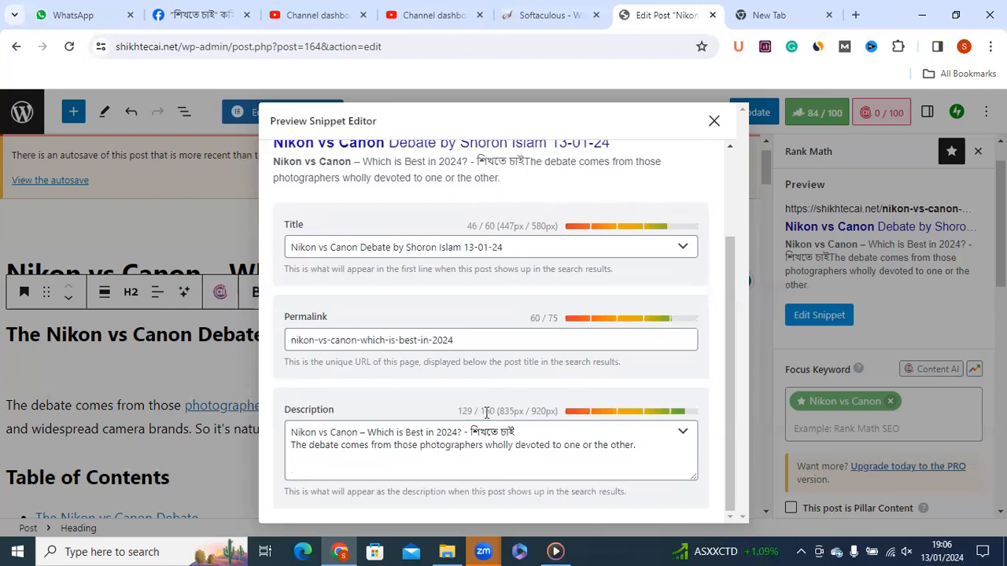
pyautogui.doubleClick(487, 412)
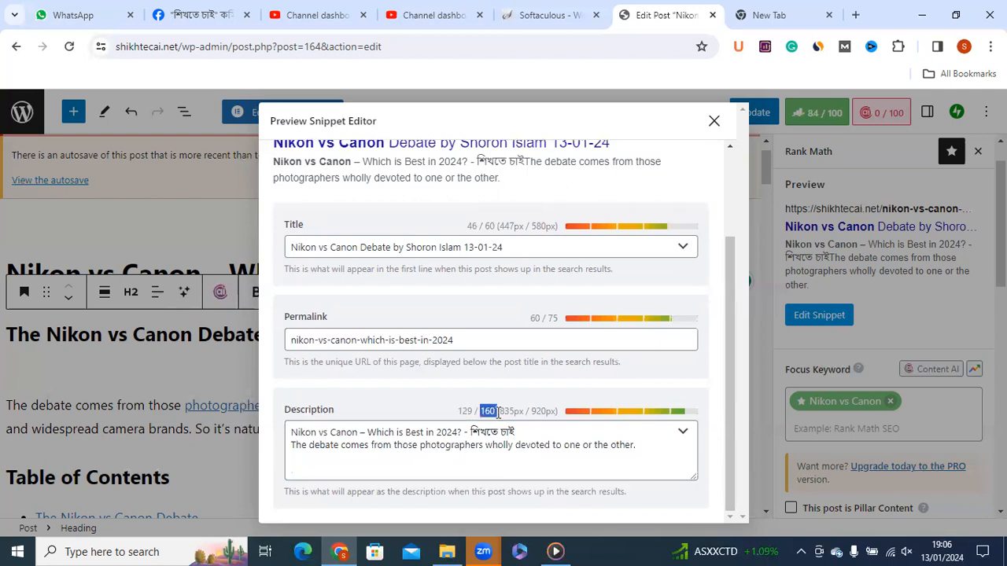
pyautogui.doubleClick(553, 317)
pyautogui.moveTo(560, 322)
pyautogui.mouseDown()
pyautogui.moveTo(547, 317)
pyautogui.moveTo(569, 322)
pyautogui.mouseUp()
pyautogui.click(527, 334)
pyautogui.moveTo(498, 226); pyautogui.dragTo(483, 226)
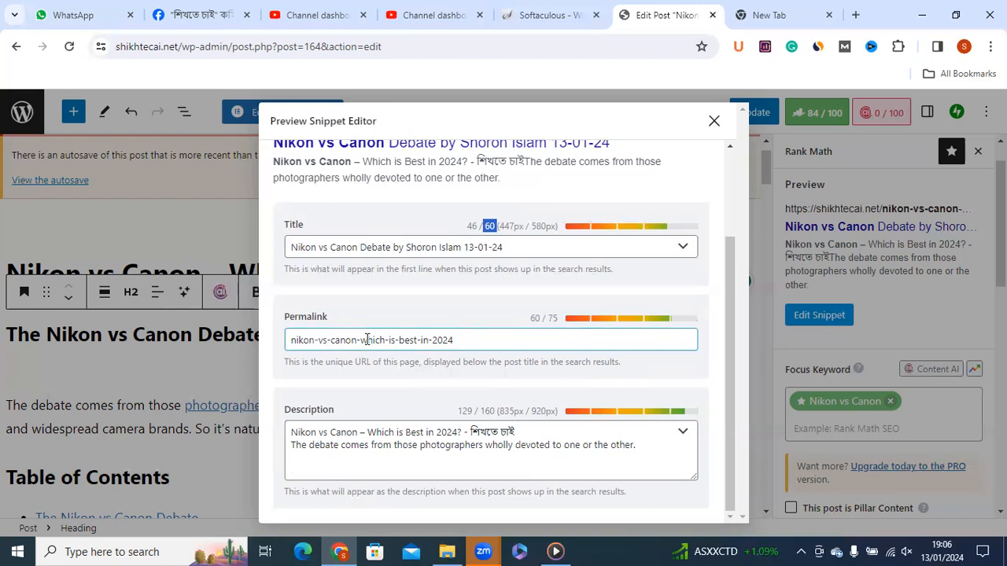
# Highlight "nikon-vs-canon-" in the permalink, close the snippet editor and bring up the post's general Rank Math overview.
pyautogui.moveTo(360, 340); pyautogui.dragTo(272, 343)
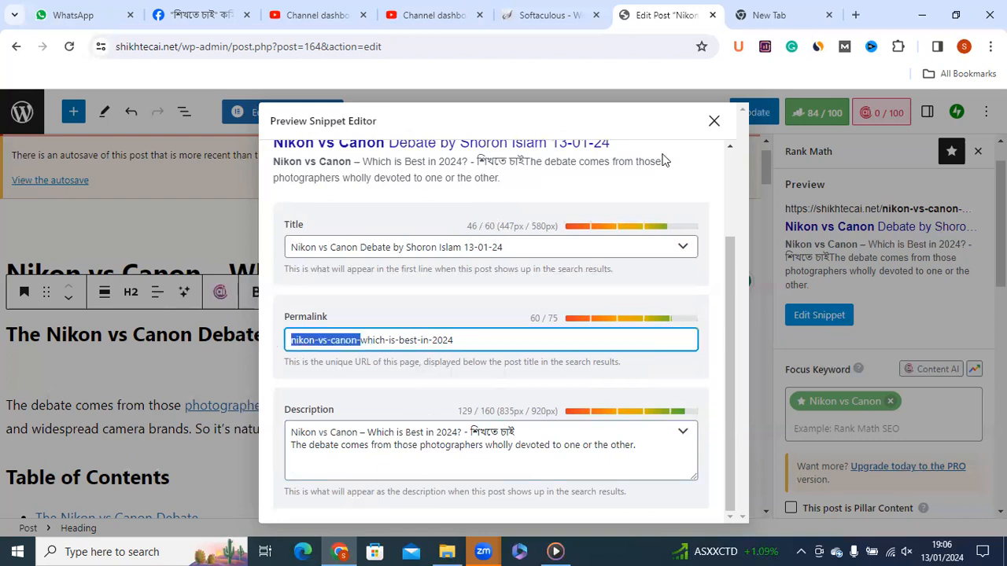
pyautogui.scroll(3, 708, 119)
pyautogui.press('Escape')
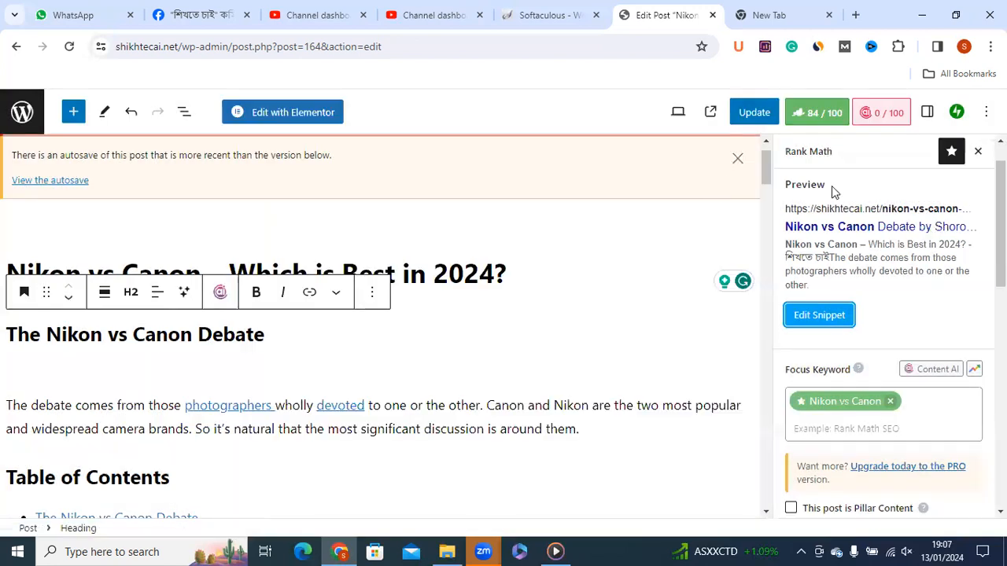
pyautogui.click(812, 114)
pyautogui.click(810, 116)
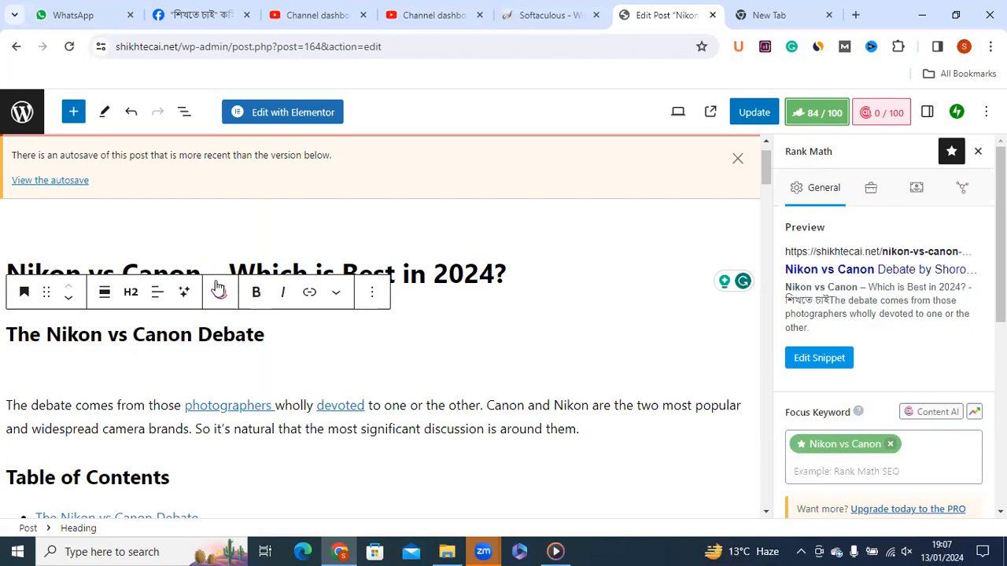
# Delete the keyword "Nikon vs Canon" from the start of the post title.
pyautogui.click(2, 269)
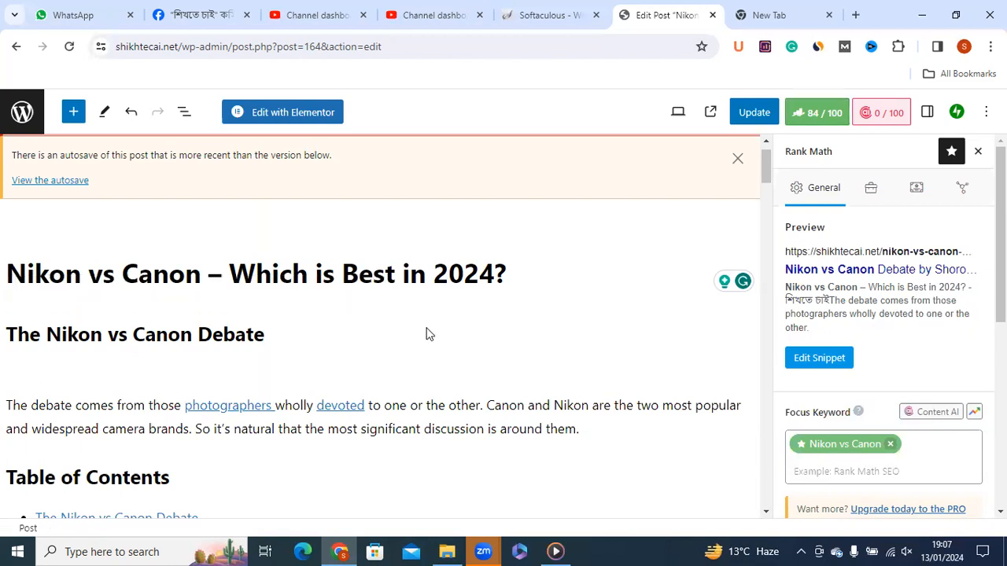
pyautogui.click(207, 275)
pyautogui.click(192, 277)
pyautogui.press('BackSpace')
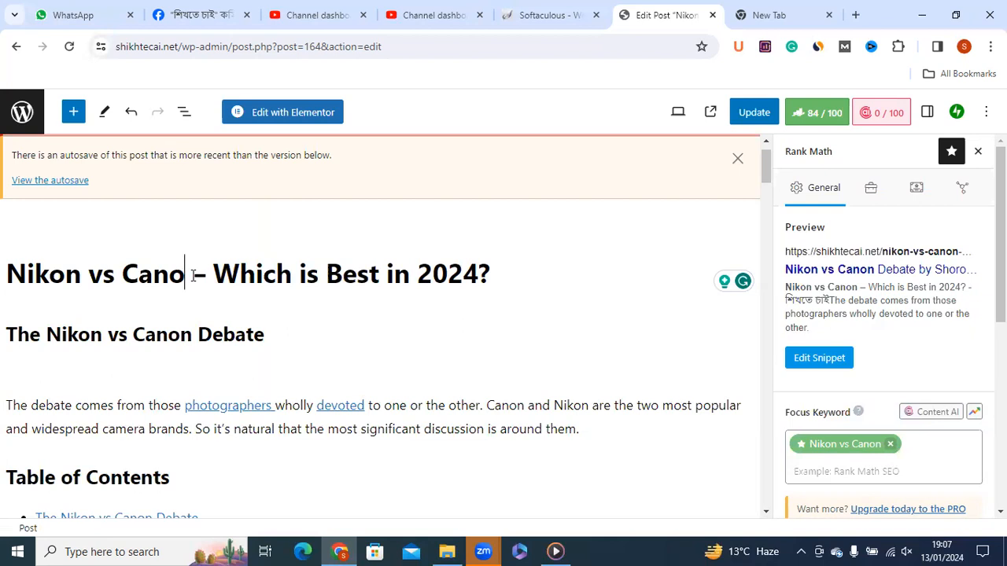
pyautogui.hotkey('ctrl', 'BackSpace')
pyautogui.hotkey('ctrl', 'BackSpace')
pyautogui.hotkey('ctrl', 'BackSpace')
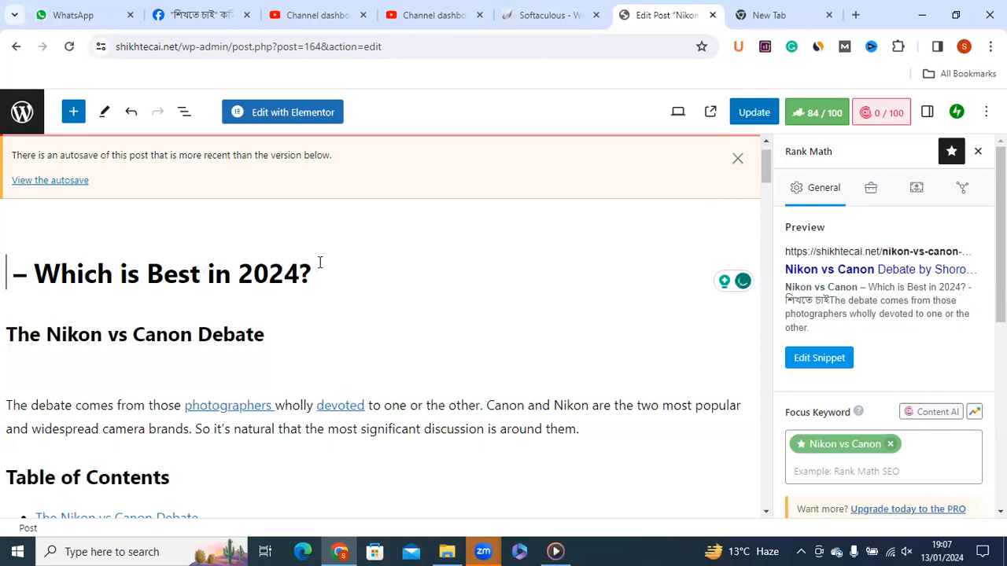
pyautogui.click(337, 280)
# Remove "Nikon vs Canon" from the first section heading so it reads "The Debate", and try to update the post.
pyautogui.click(291, 336)
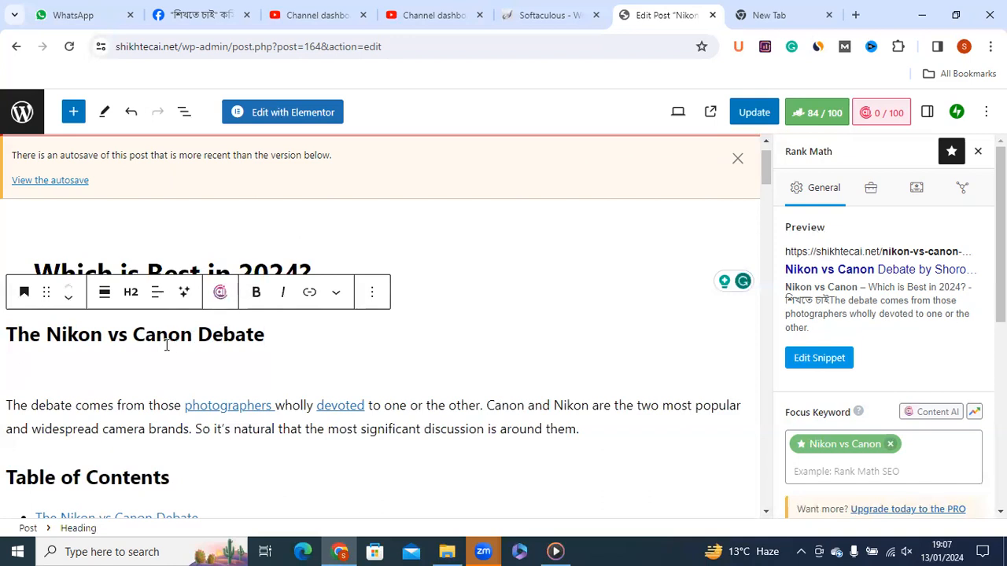
pyautogui.moveTo(57, 332); pyautogui.dragTo(13, 318)
pyautogui.press('BackSpace')
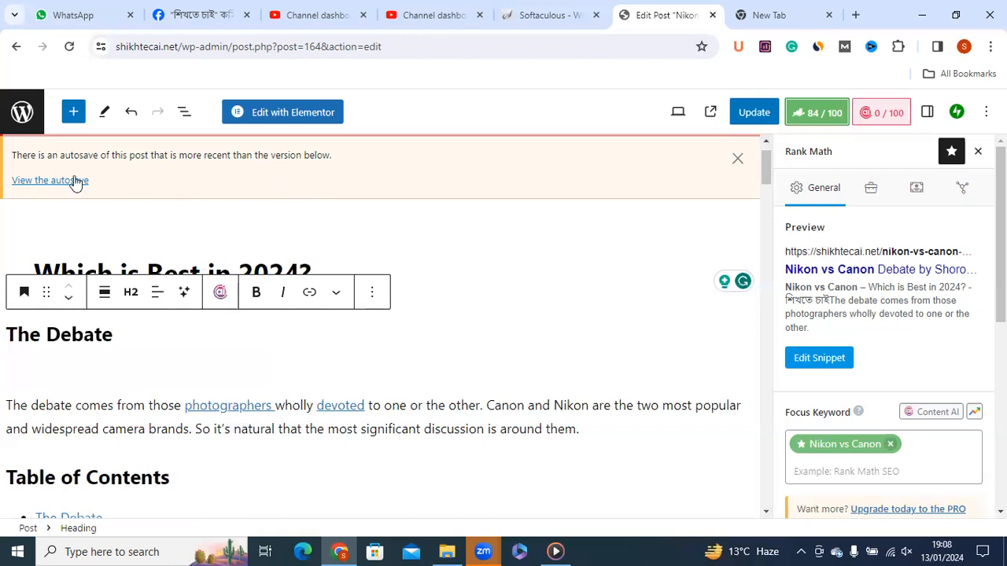
pyautogui.click(749, 112)
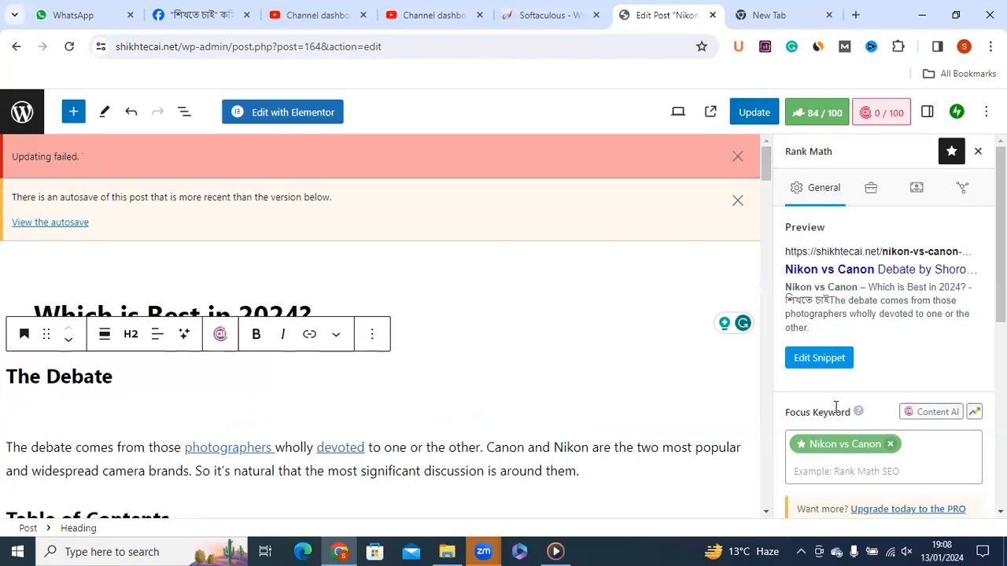
# Remove the existing focus keyword and add "nikon vs canon" as the focus keyword.
pyautogui.click(888, 446)
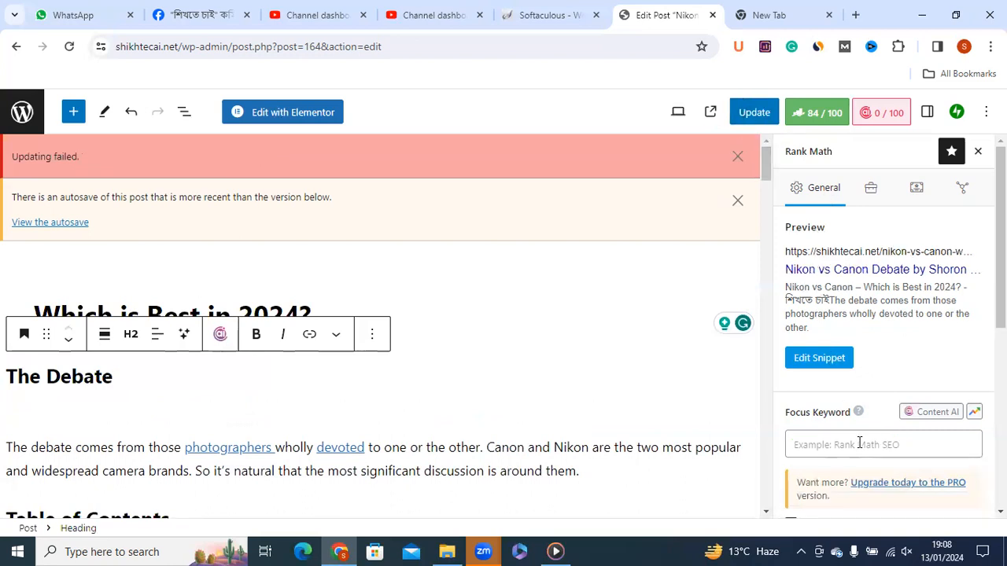
pyautogui.click(853, 442)
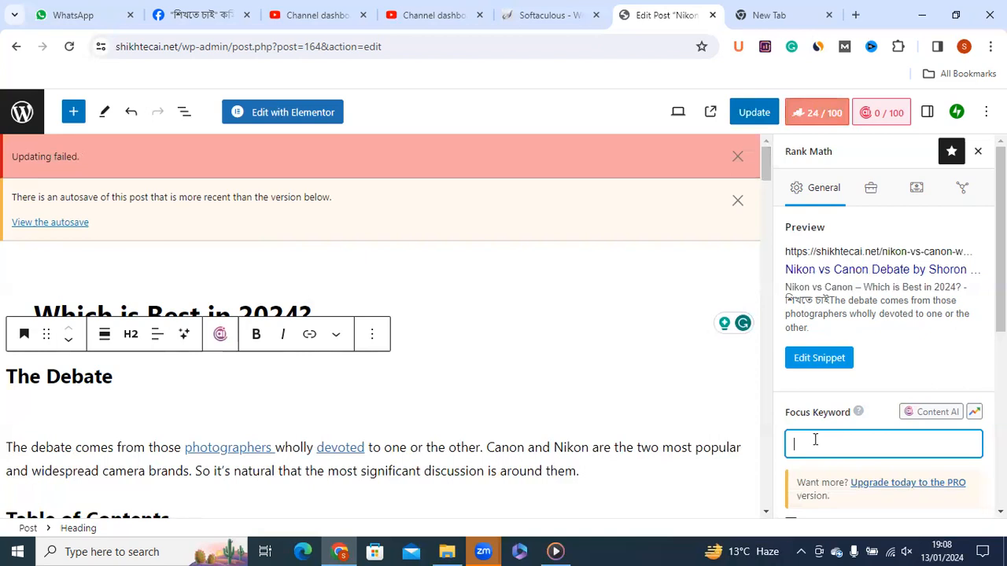
pyautogui.write('nikon vs canon')
pyautogui.press('Return')
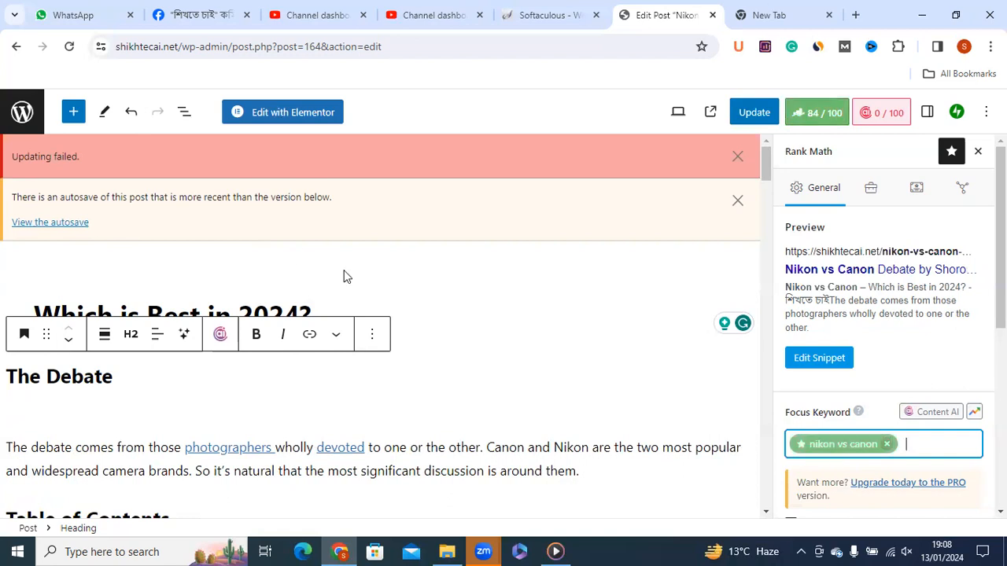
# Delete "Nikon vs Canon" from the start of the SEO title in the snippet editor and close the editor.
pyautogui.click(828, 358)
pyautogui.moveTo(359, 367); pyautogui.dragTo(280, 370)
pyautogui.press('BackSpace')
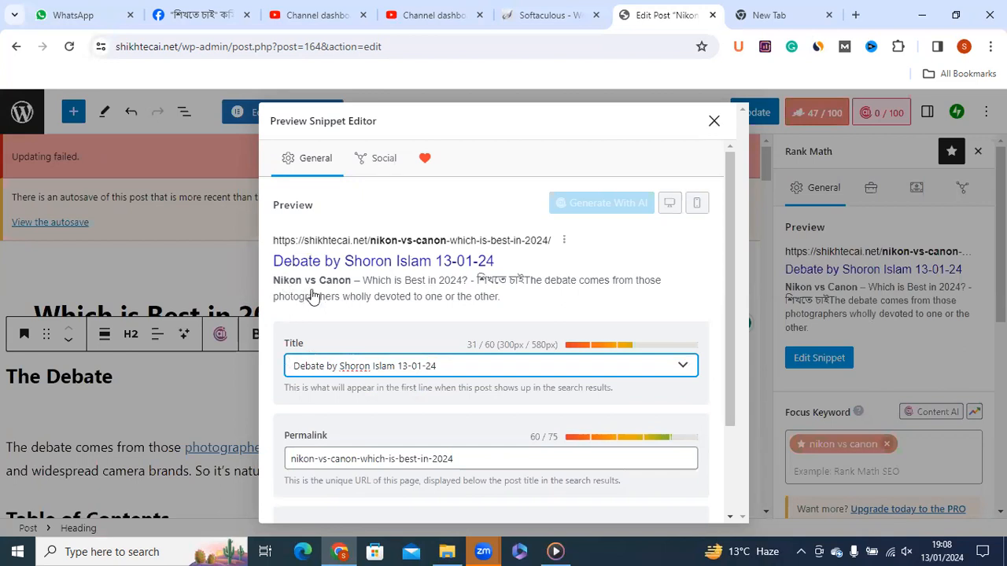
pyautogui.click(712, 123)
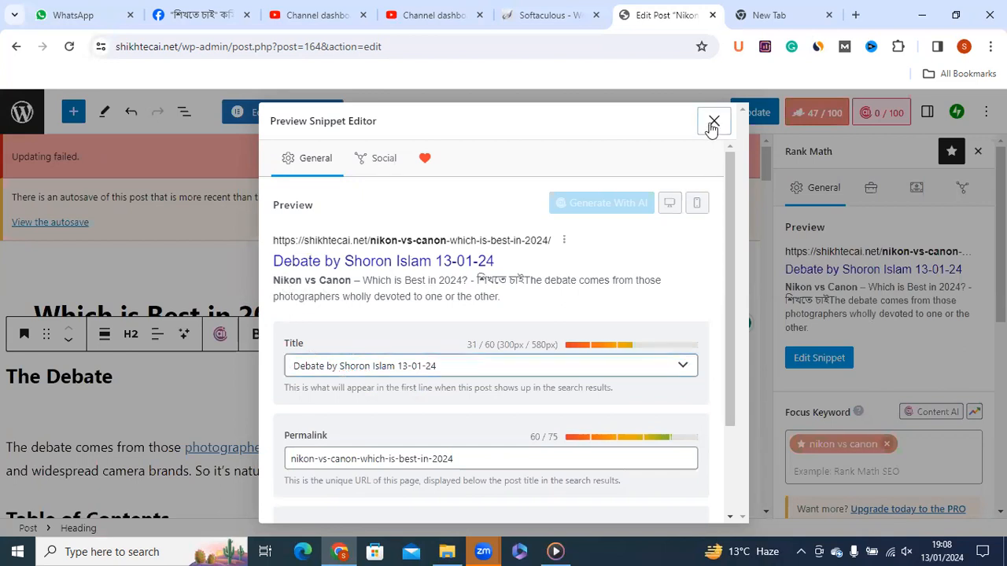
pyautogui.click(801, 123)
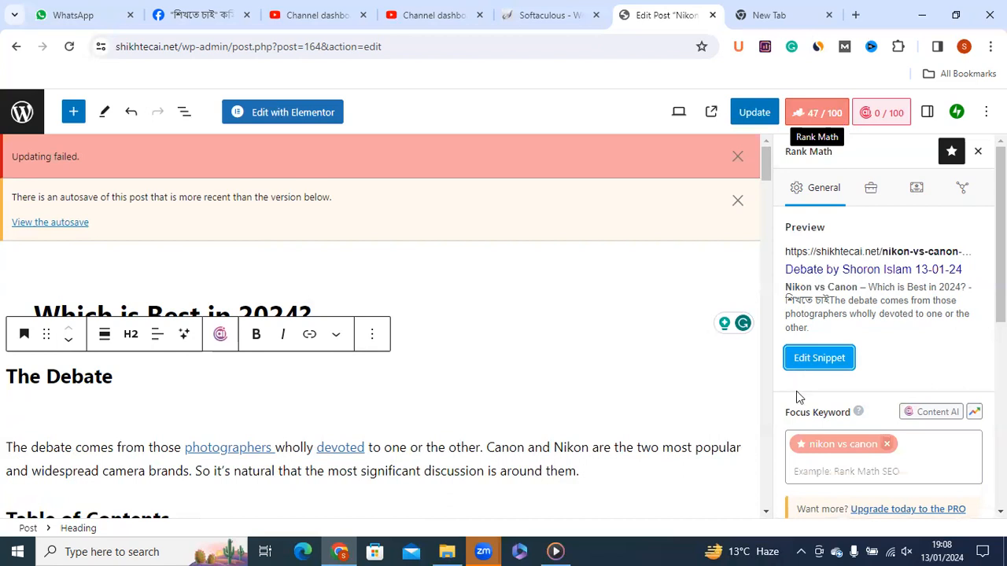
# Remove the leading space from the SEO title in the snippet editor and undo the recent keyword deletions in the post's title and first heading.
pyautogui.press('Return')
pyautogui.click(292, 364)
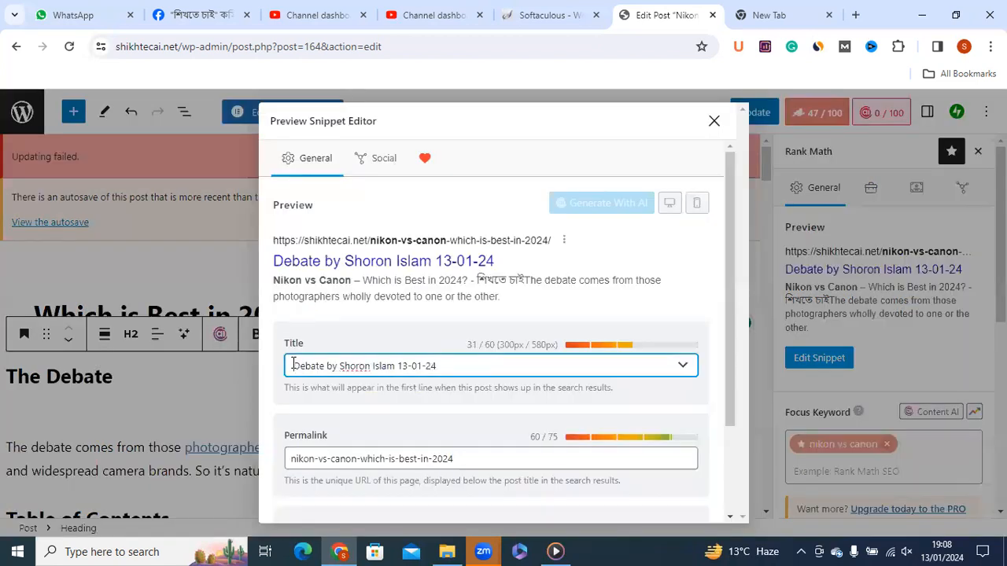
pyautogui.press('BackSpace')
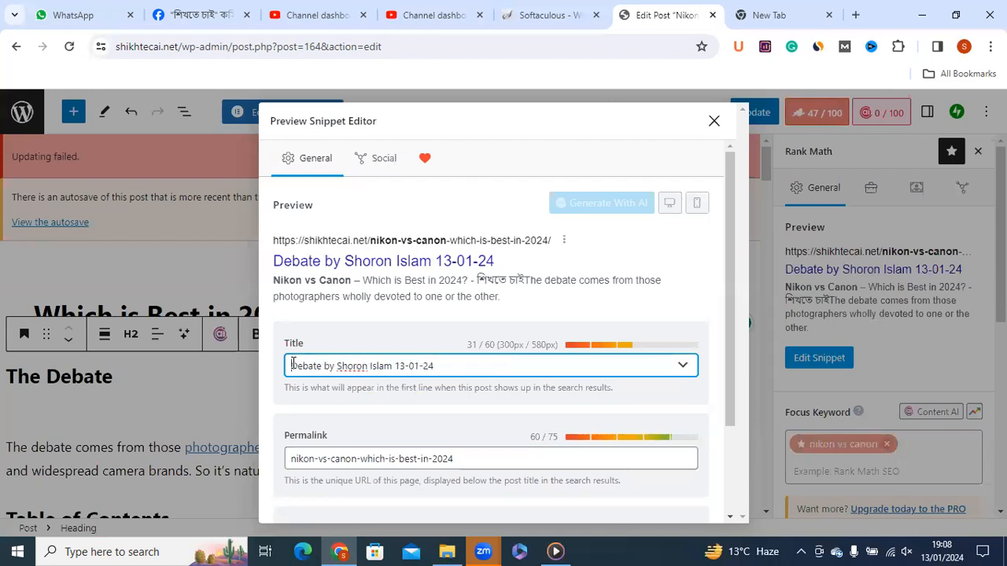
pyautogui.hotkey('ctrl', 'z')
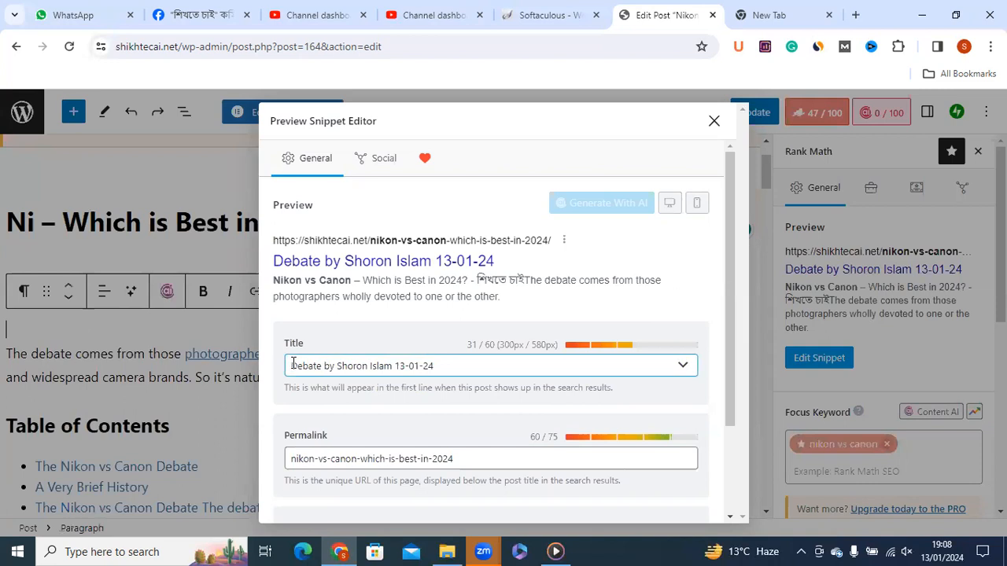
# Insert "Nikon vs Canon" at the start of the SEO title and close the snippet editor.
pyautogui.click(291, 364)
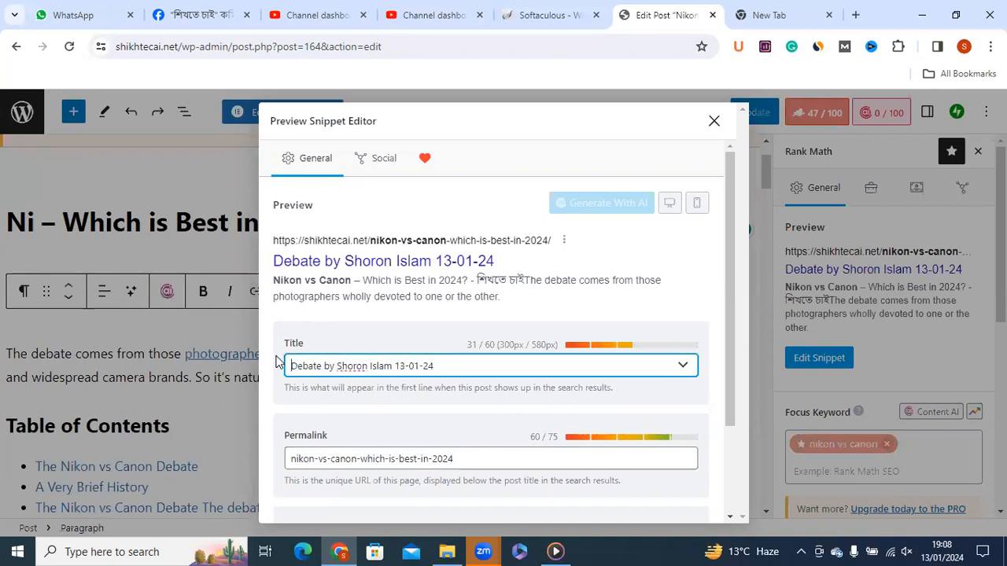
pyautogui.write('n')
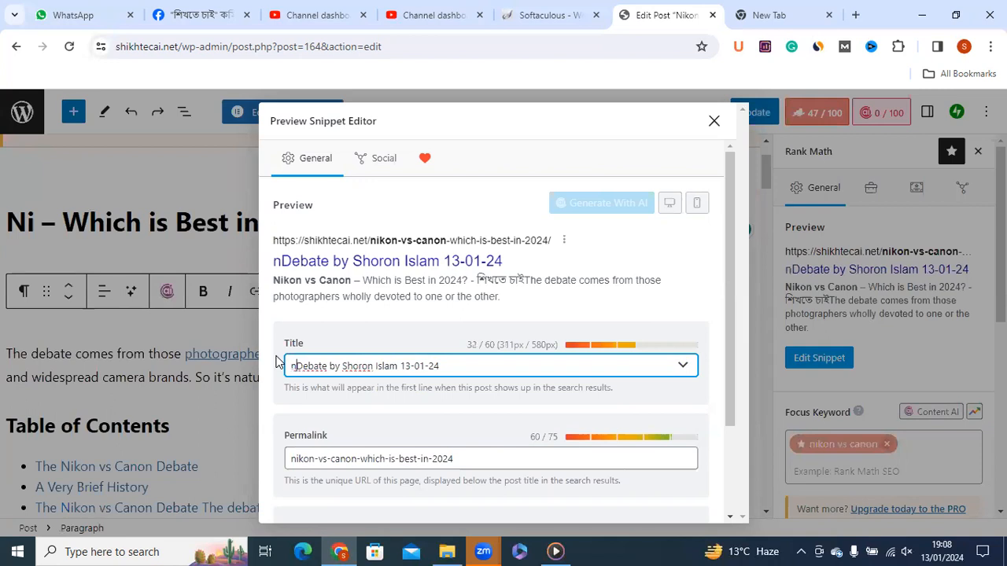
pyautogui.press('BackSpace')
pyautogui.write('Nikon ')
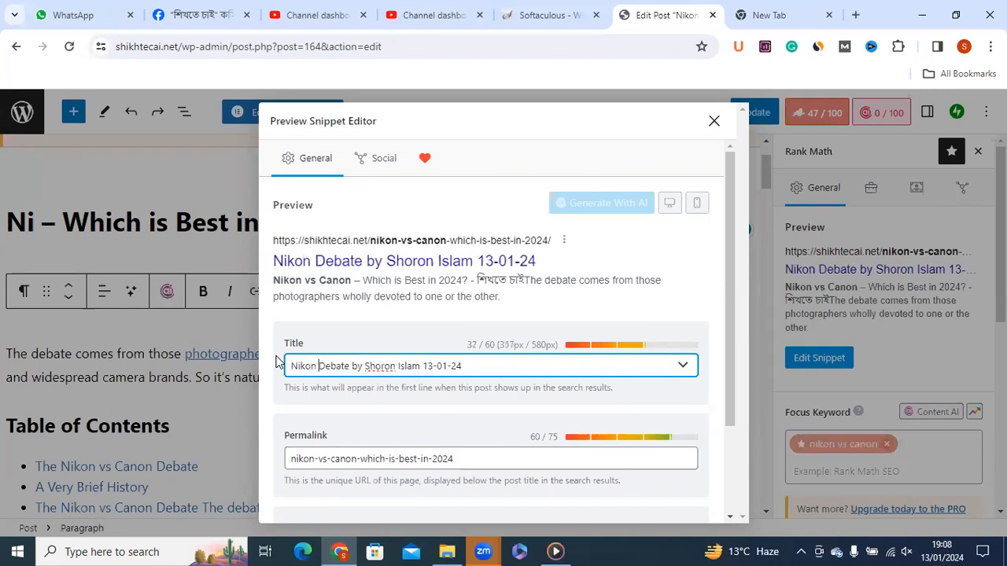
pyautogui.write('vs ')
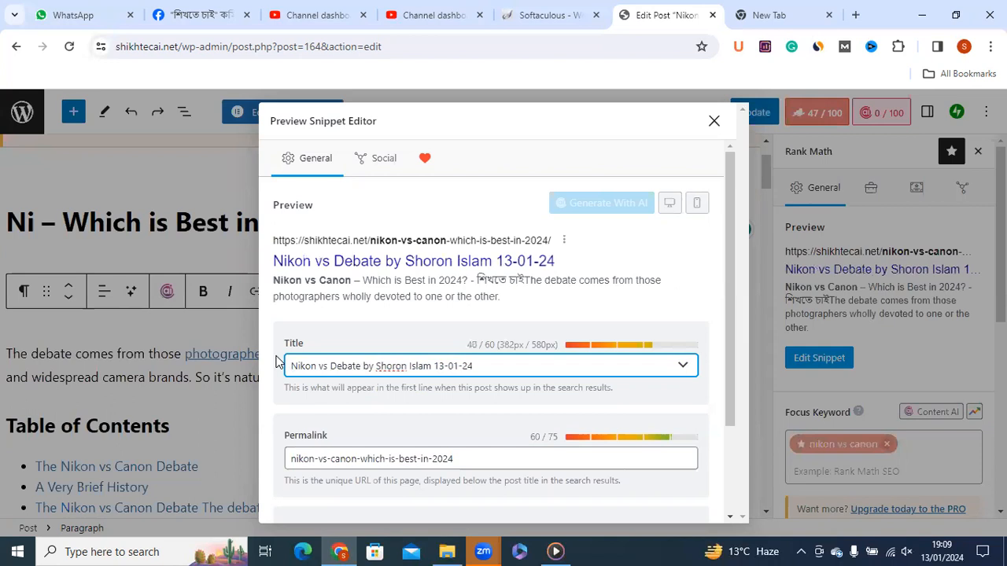
pyautogui.write('Canon')
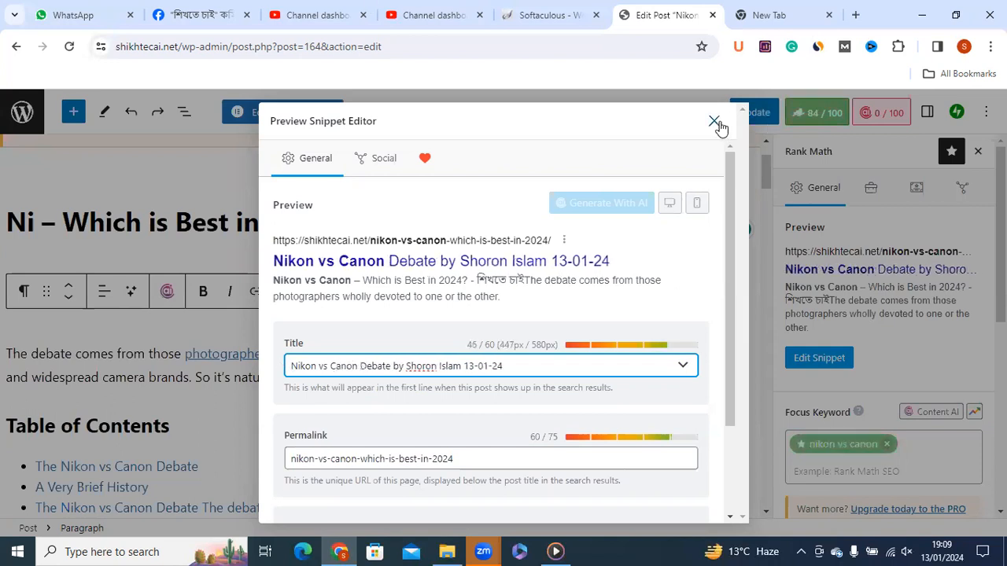
pyautogui.click(202, 254)
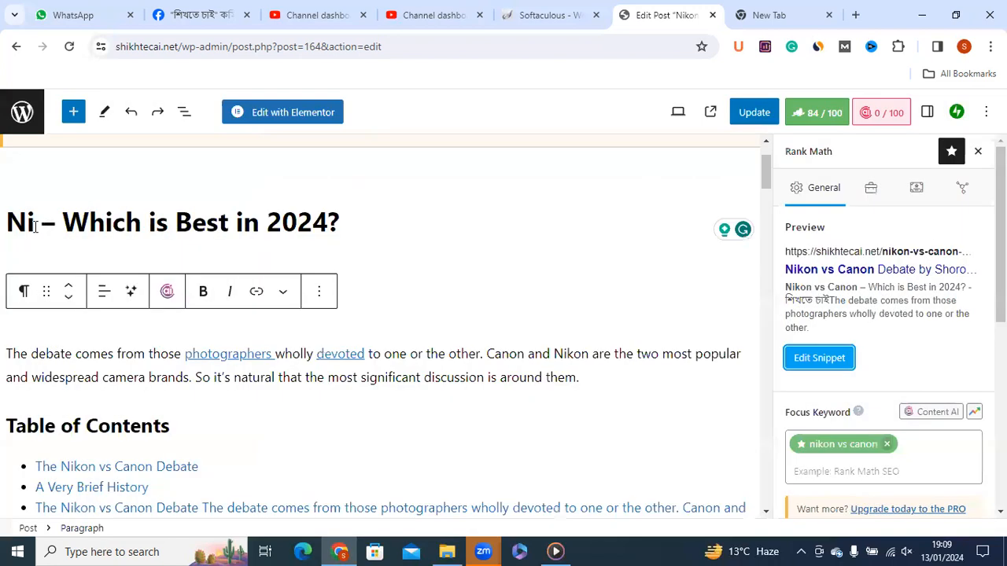
# Complete the post title so it reads "Nikon vs Canon – Which is Best in 2024?".
pyautogui.click(33, 229)
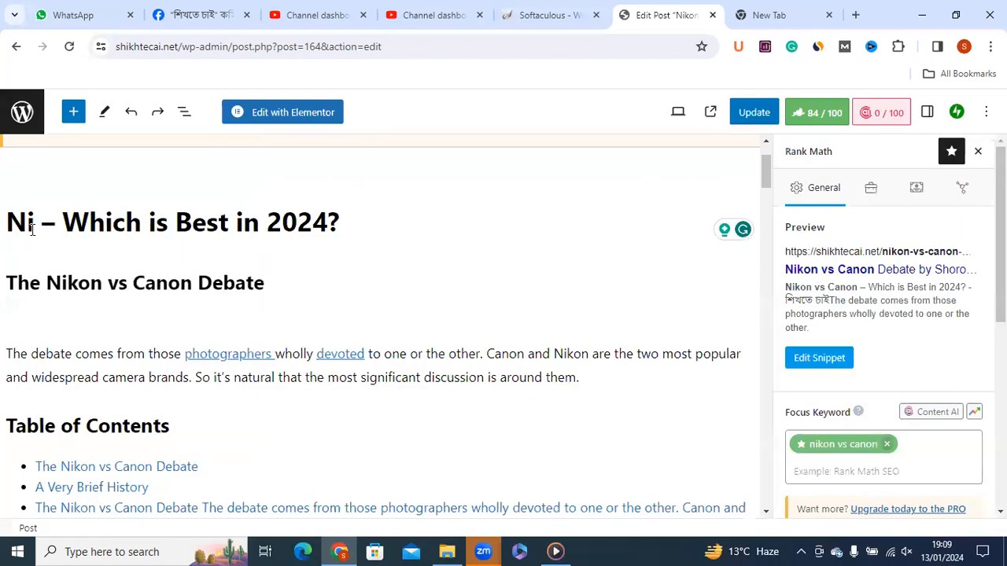
pyautogui.write('kon vs Ca')
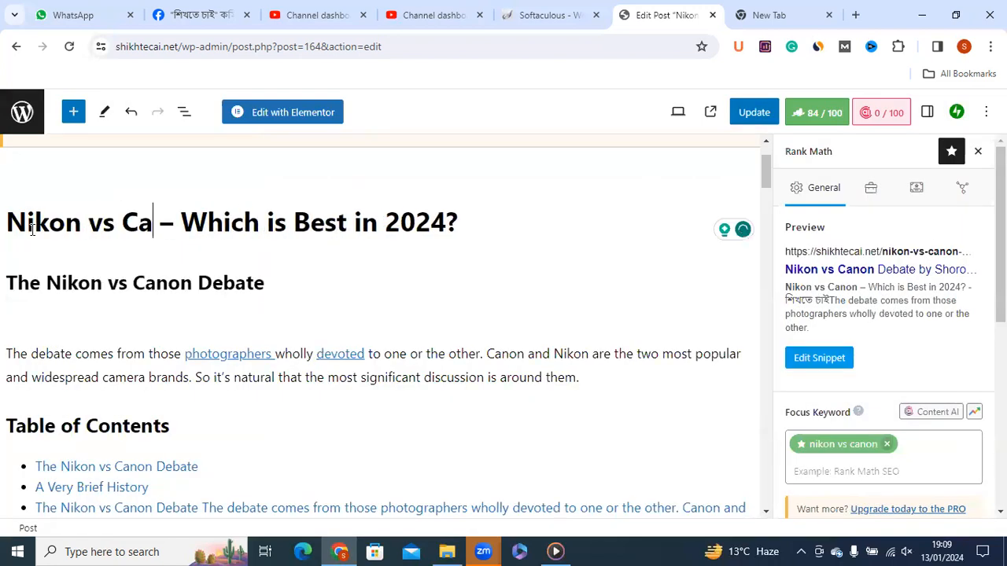
pyautogui.write('non')
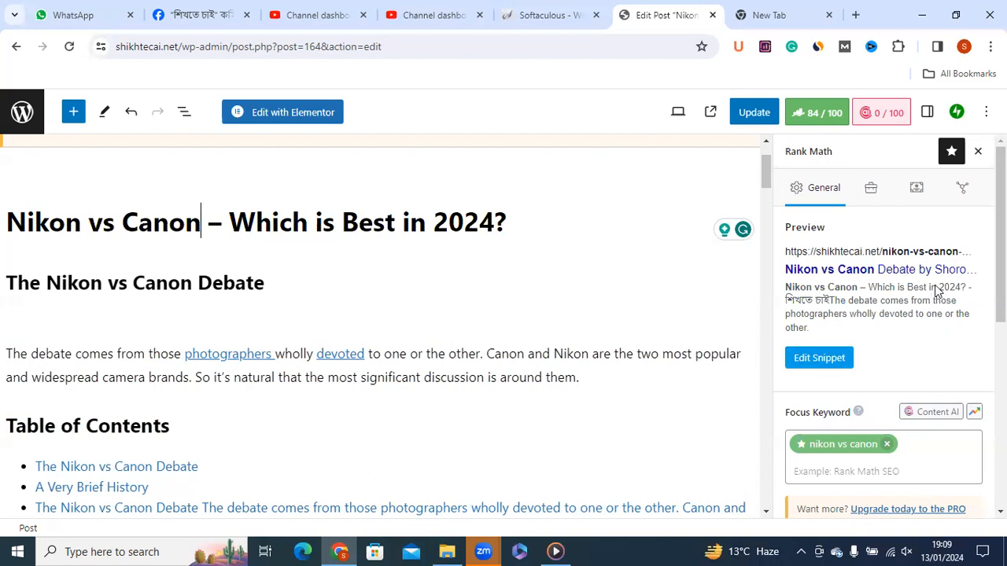
# Review the Basic SEO and Additional checks in Rank Math for the focus keyword.
pyautogui.scroll(-1, 937, 293)
pyautogui.scroll(-1, 881, 330)
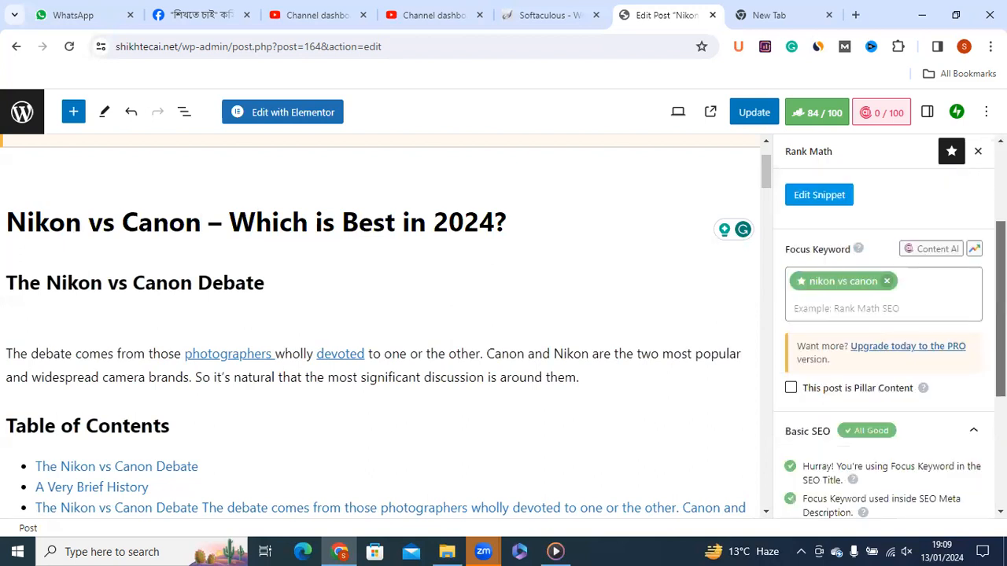
pyautogui.scroll(-1, 889, 344)
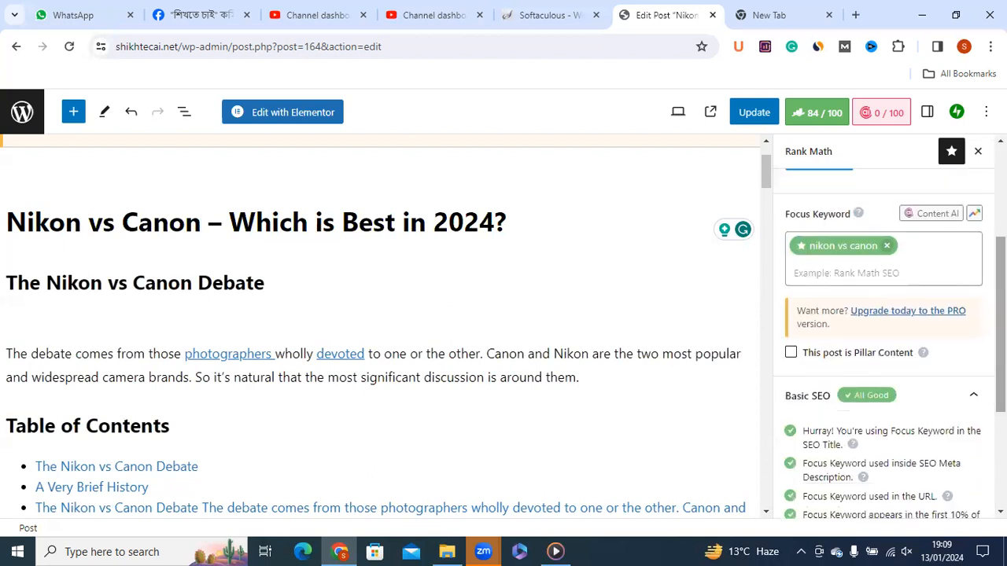
pyautogui.scroll(-3, 950, 425)
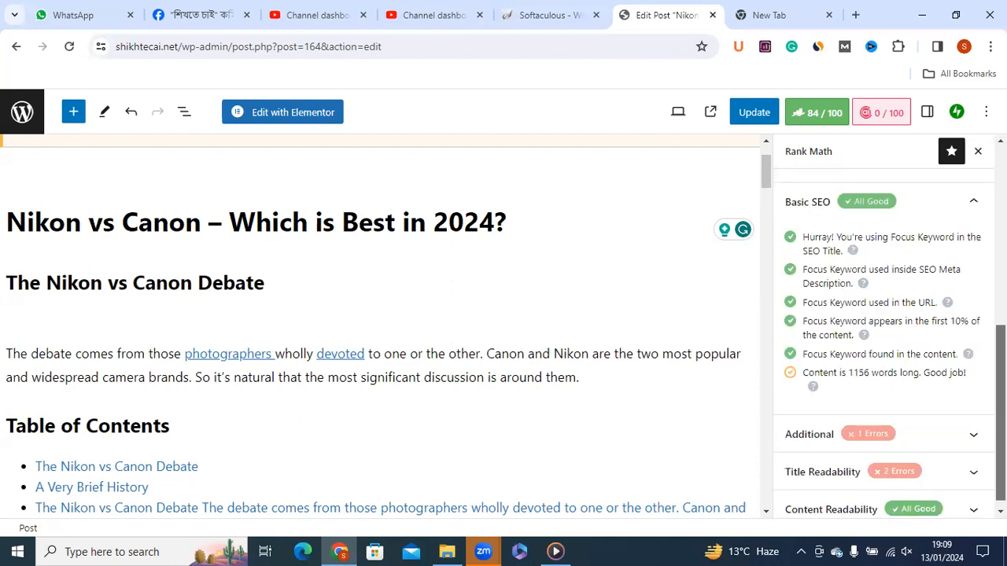
pyautogui.click(950, 424)
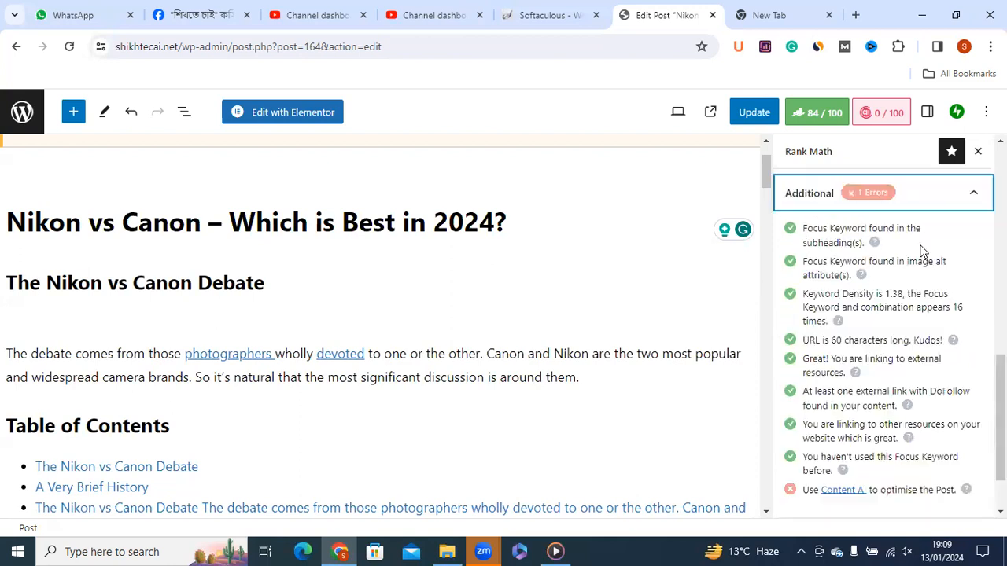
pyautogui.moveTo(1000, 416); pyautogui.dragTo(1000, 209)
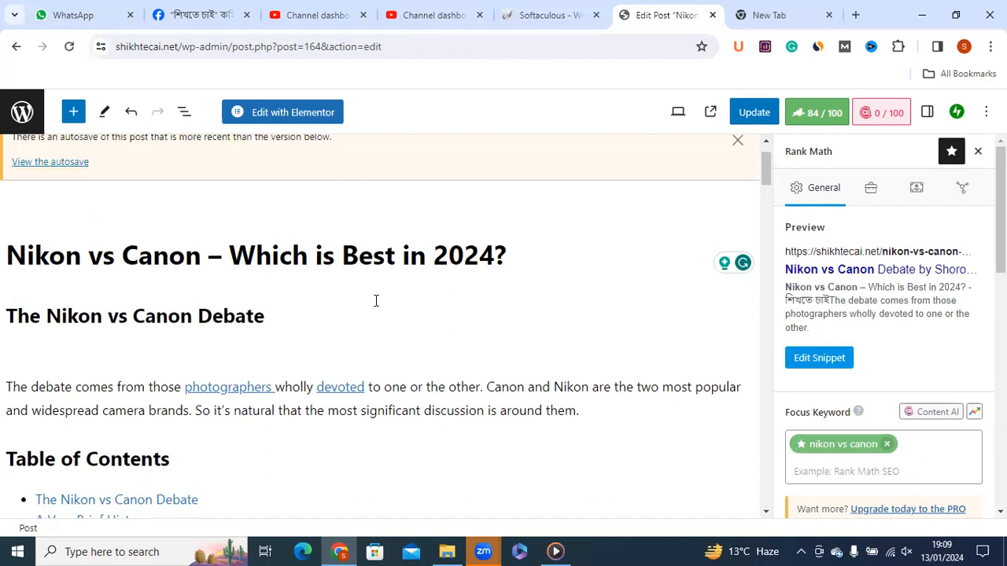
pyautogui.moveTo(1001, 210); pyautogui.dragTo(1001, 294)
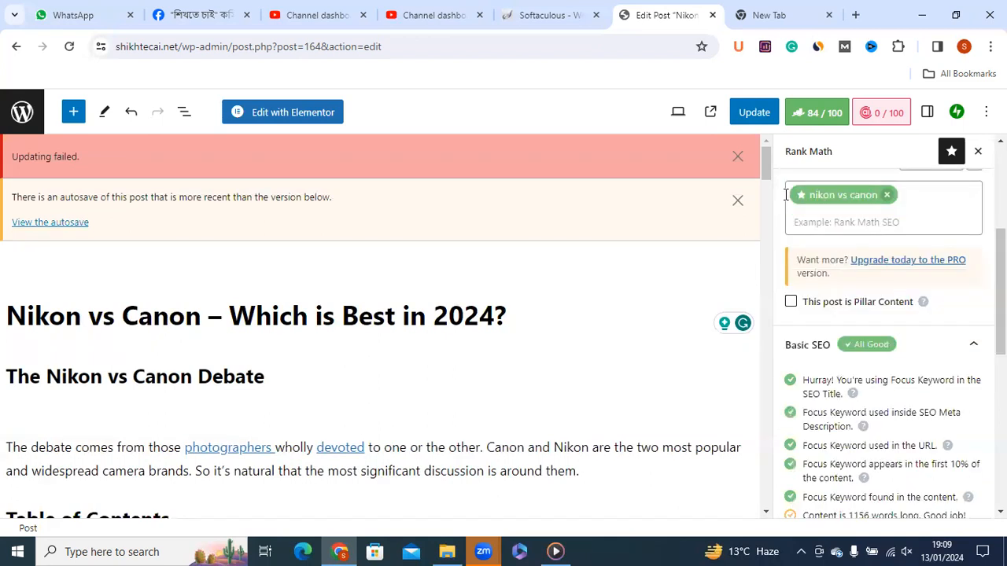
pyautogui.moveTo(1000, 292); pyautogui.dragTo(927, 115)
# Open the post settings and review the summary, tags and featured image sections.
pyautogui.click(926, 115)
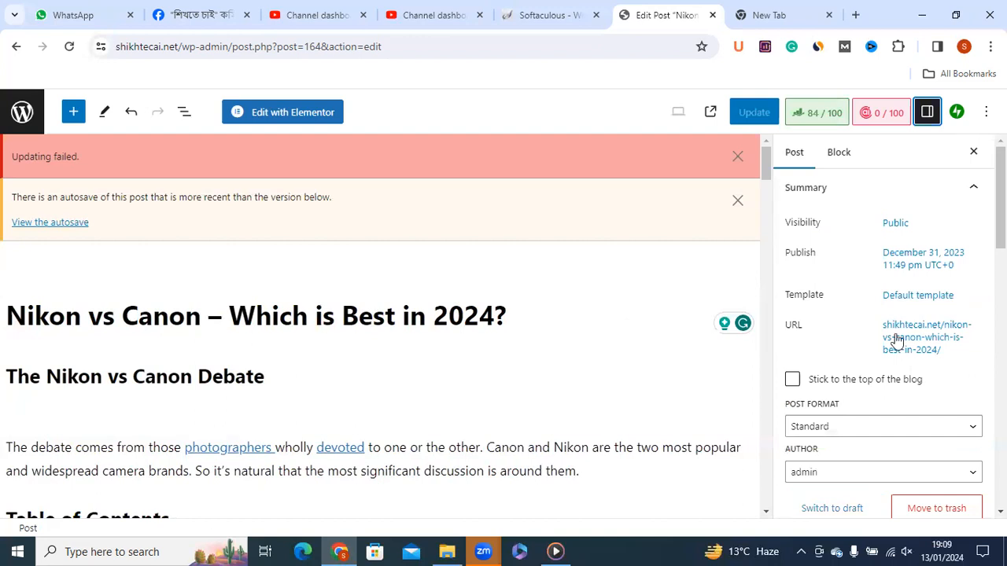
pyautogui.scroll(-3, 884, 330)
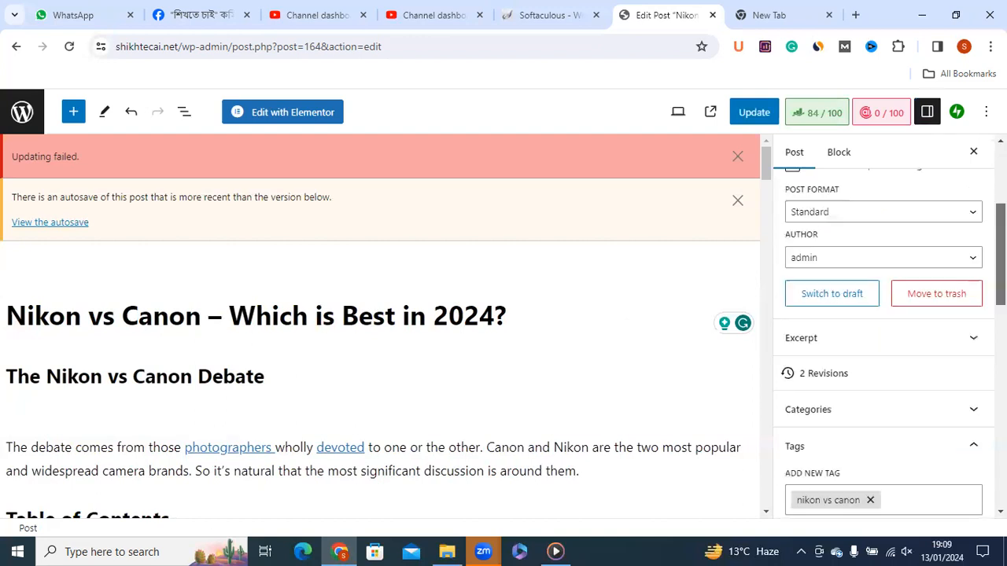
pyautogui.scroll(-2, 955, 309)
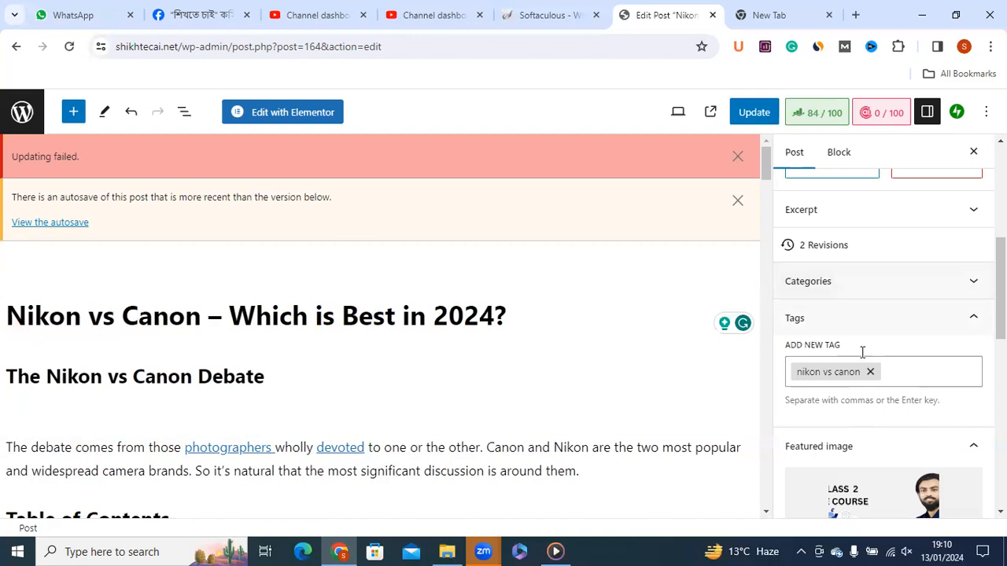
pyautogui.scroll(-3, 848, 256)
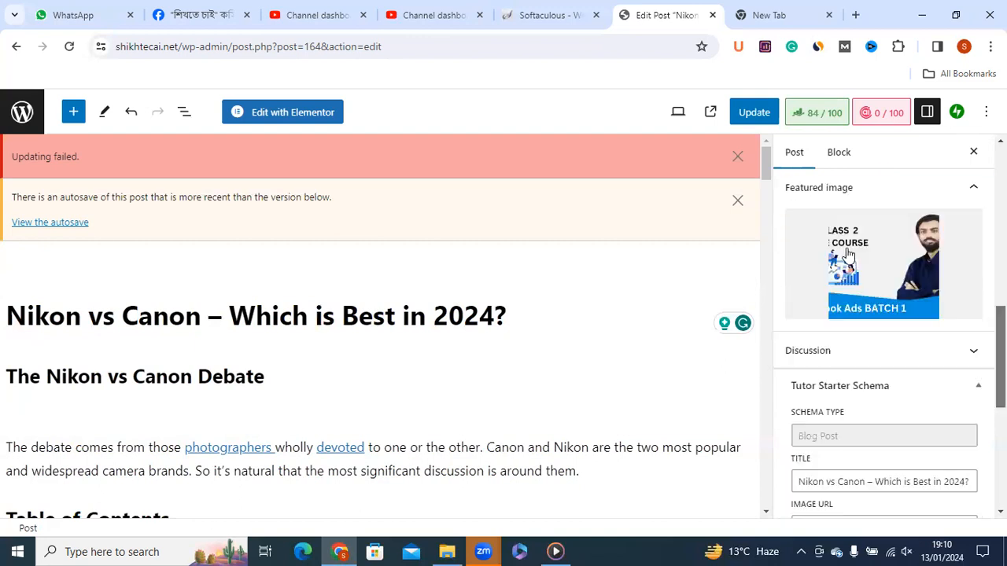
pyautogui.scroll(1, 930, 241)
pyautogui.click(930, 240)
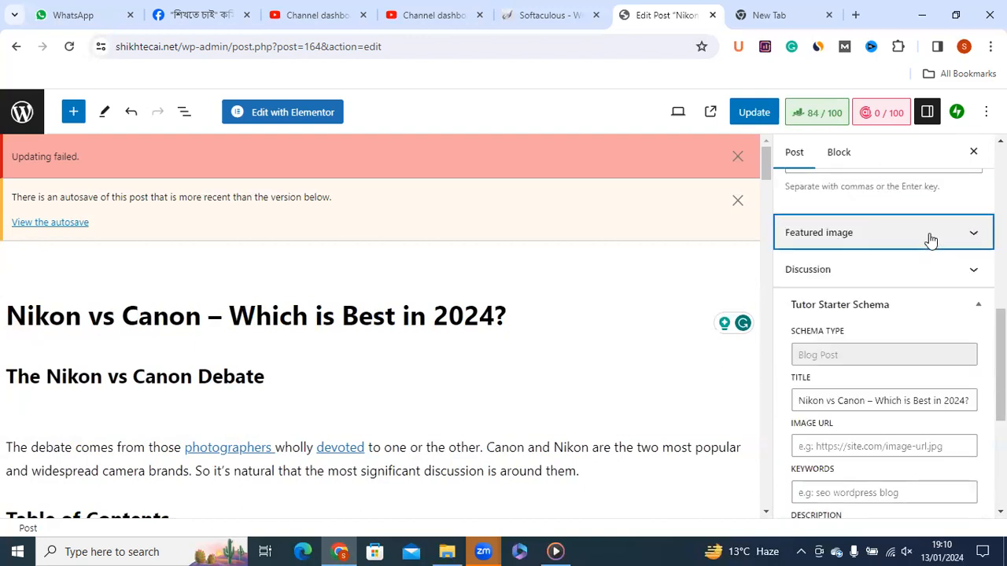
pyautogui.click(868, 234)
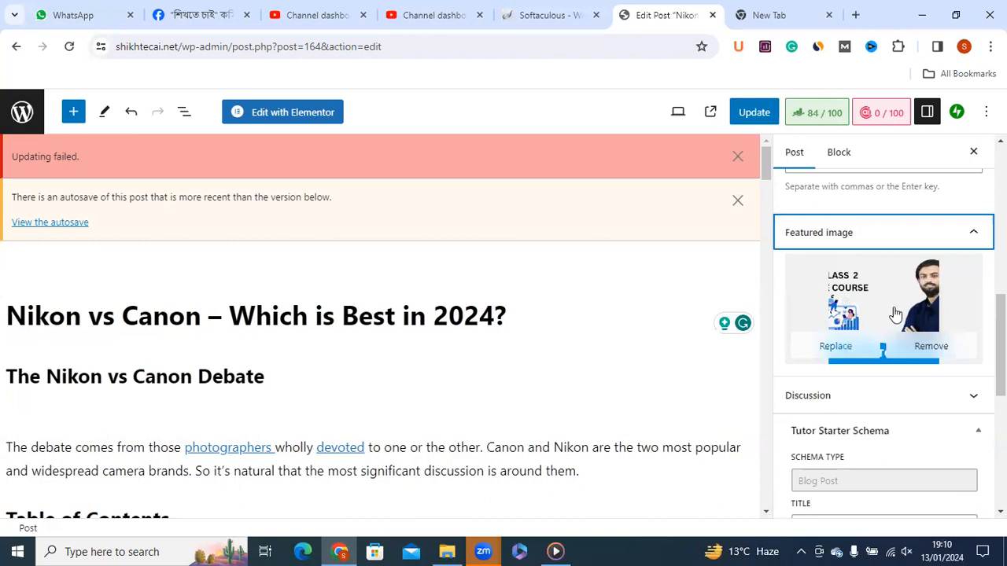
# Start replacing the featured image and select 20231214_013133_0000.png from the media library.
pyautogui.click(834, 348)
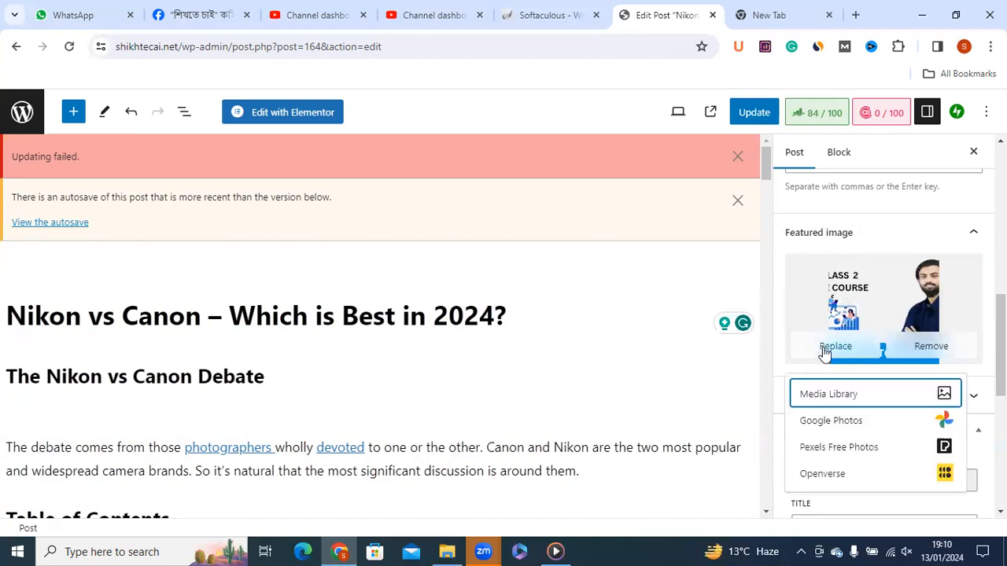
pyautogui.click(843, 398)
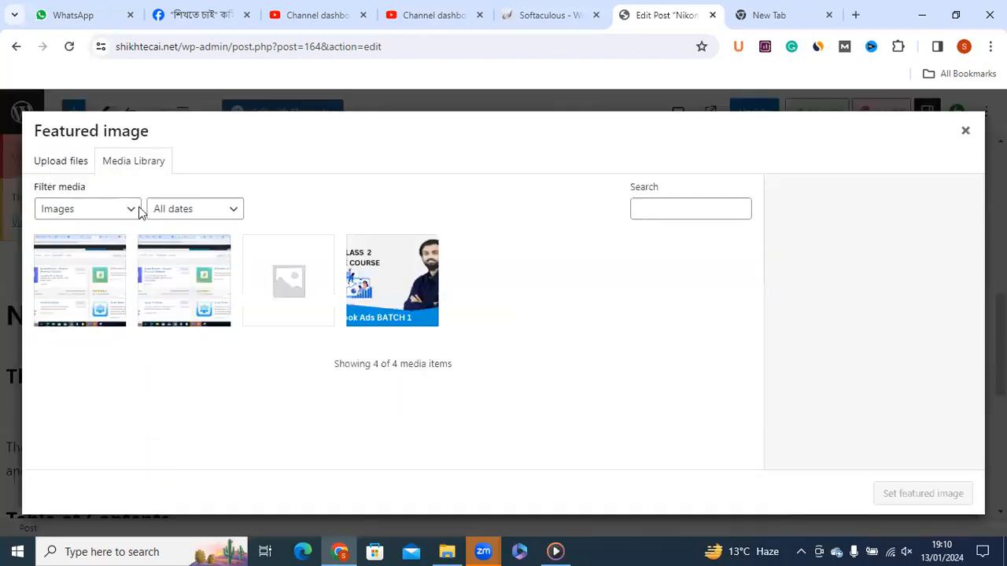
pyautogui.click(62, 162)
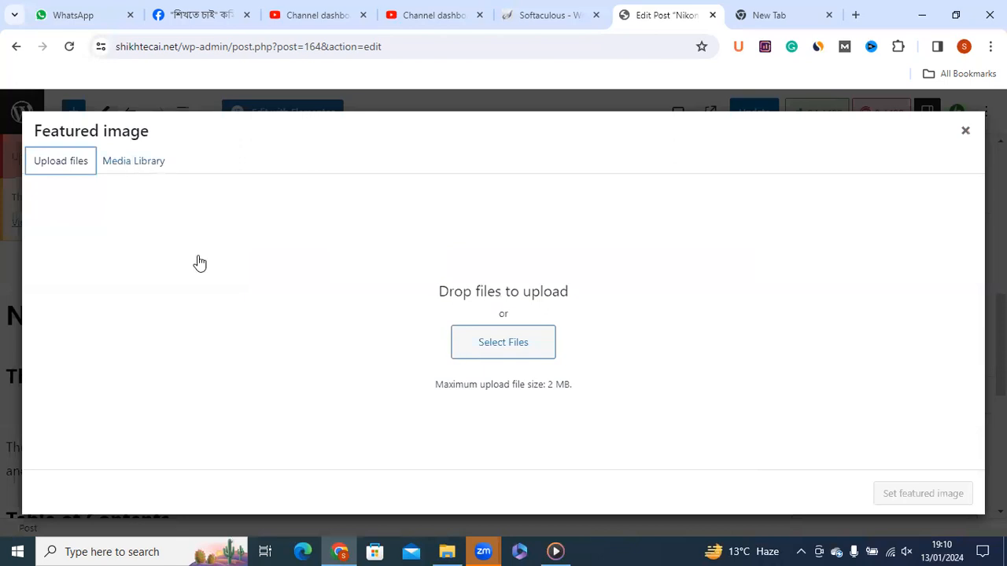
pyautogui.click(134, 160)
pyautogui.click(394, 279)
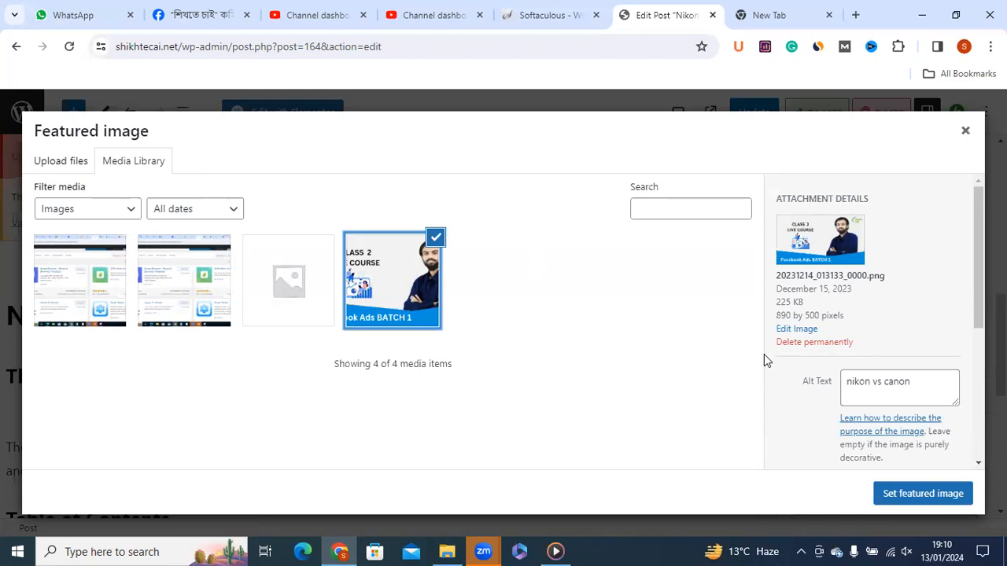
# Check the alt text of the selected image for the focus keyword and set the image as the featured image.
pyautogui.click(822, 387)
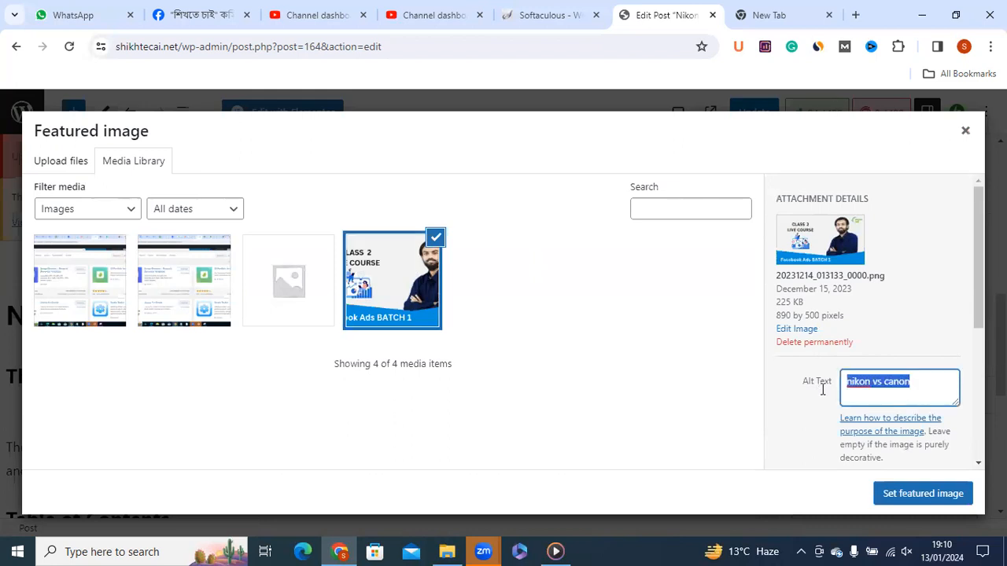
pyautogui.click(827, 385)
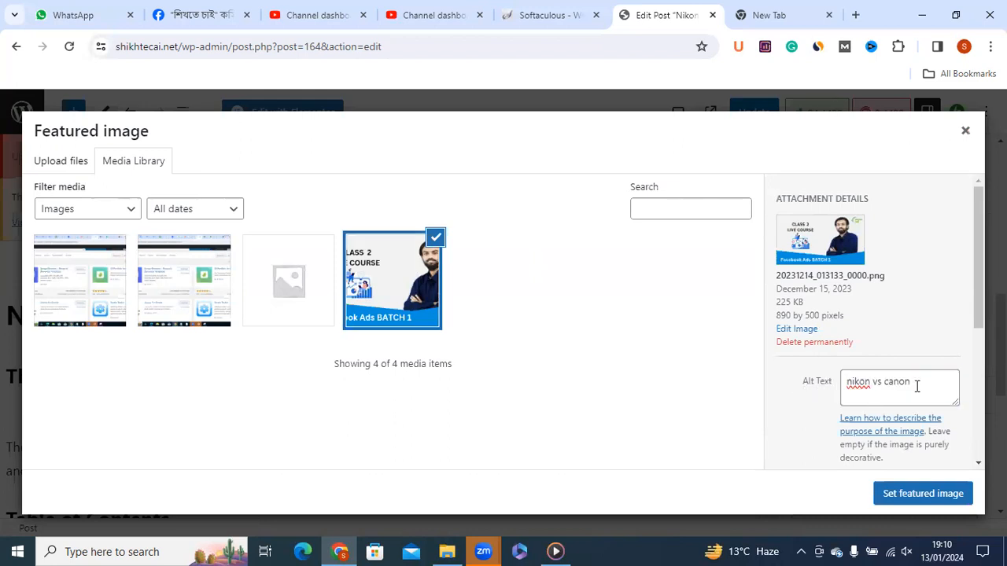
pyautogui.tripleClick(843, 384)
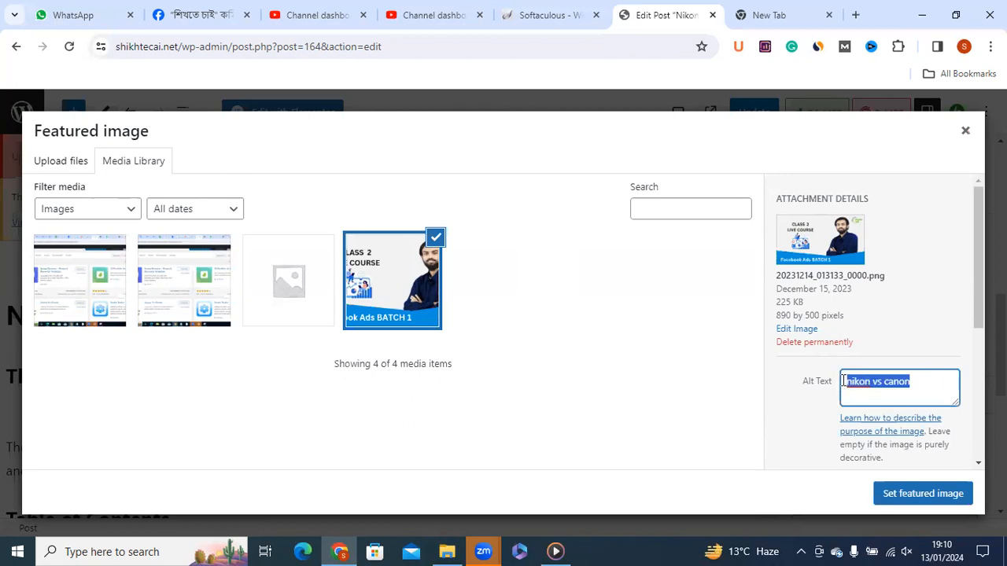
pyautogui.moveTo(789, 388); pyautogui.dragTo(908, 381)
pyautogui.moveTo(845, 379); pyautogui.dragTo(931, 385)
pyautogui.click(931, 386)
pyautogui.click(925, 501)
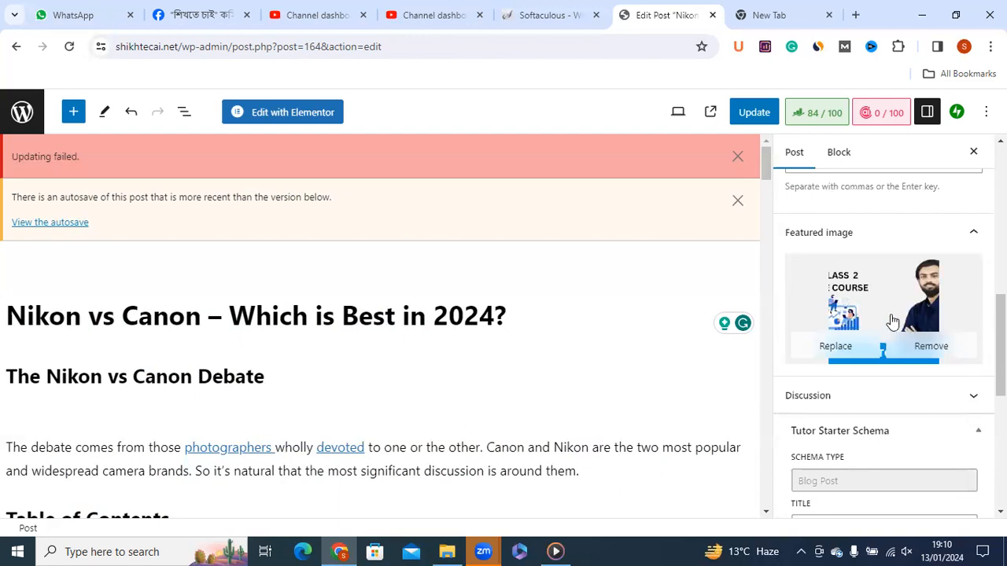
pyautogui.scroll(-1, 775, 341)
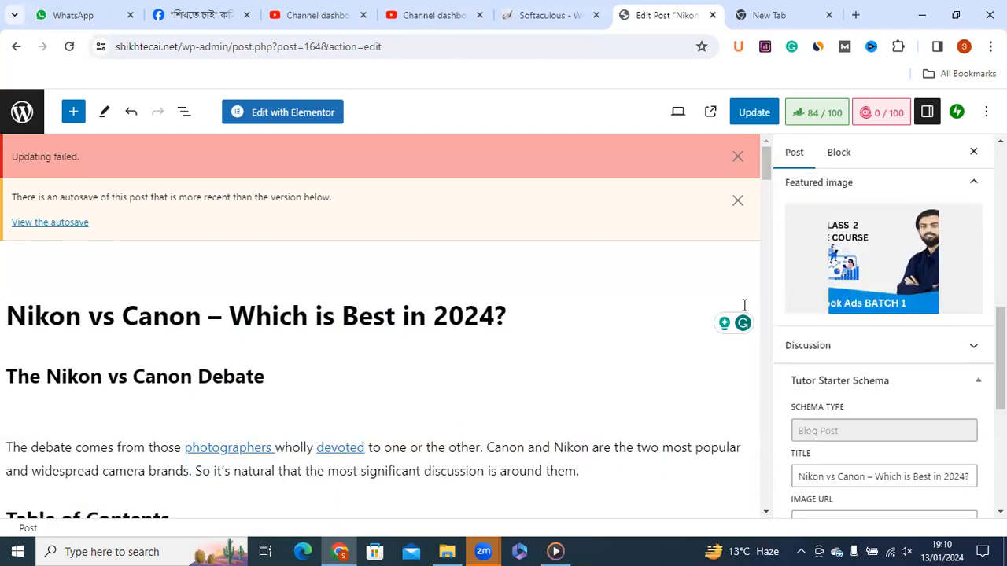
pyautogui.moveTo(883, 297)
pyautogui.scroll(-1, 774, 268)
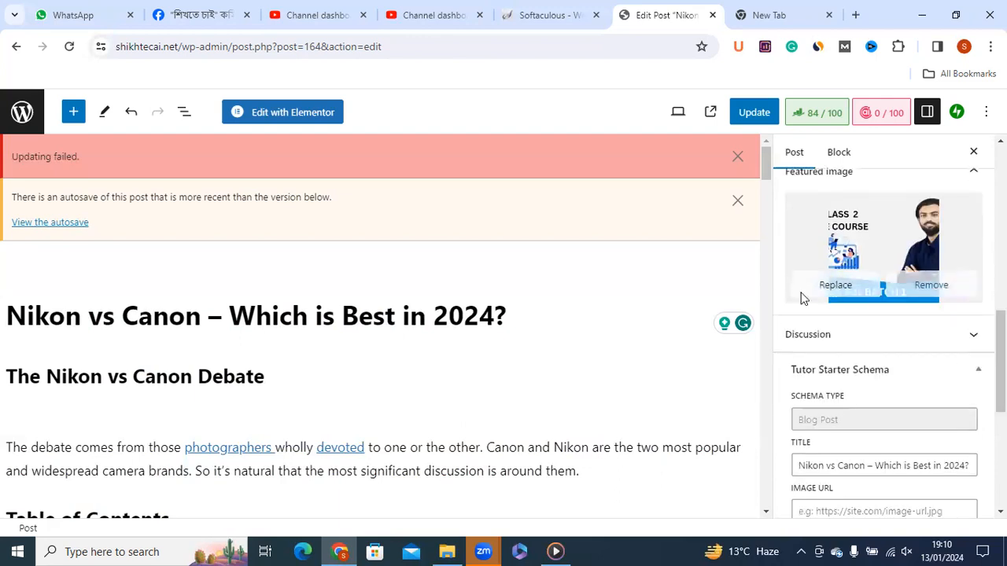
pyautogui.scroll(-1, 746, 396)
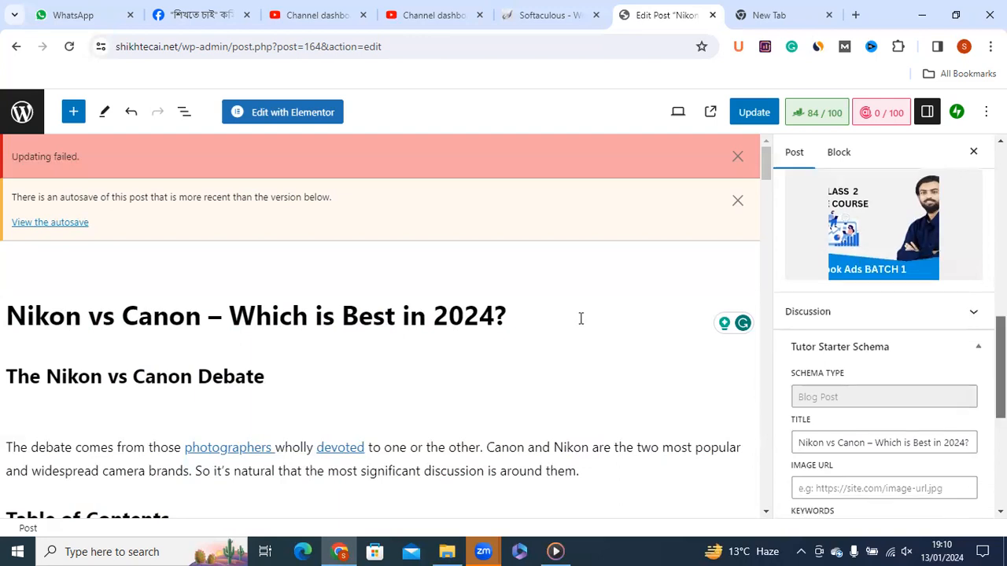
# Search the block library for "image" and insert an Image block into the post.
pyautogui.scroll(-10, 751, 197)
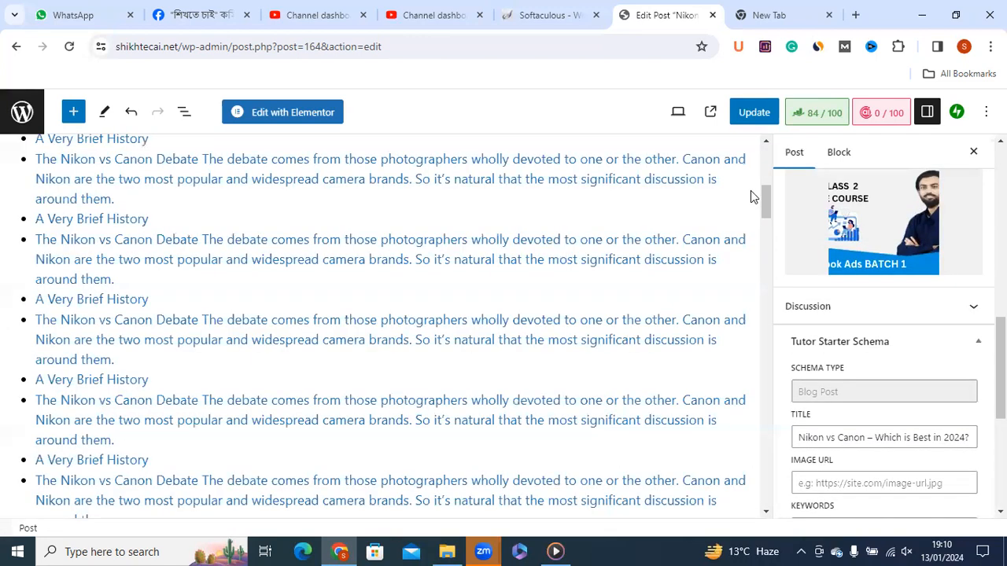
pyautogui.click(763, 258)
pyautogui.scroll(-5, 220, 291)
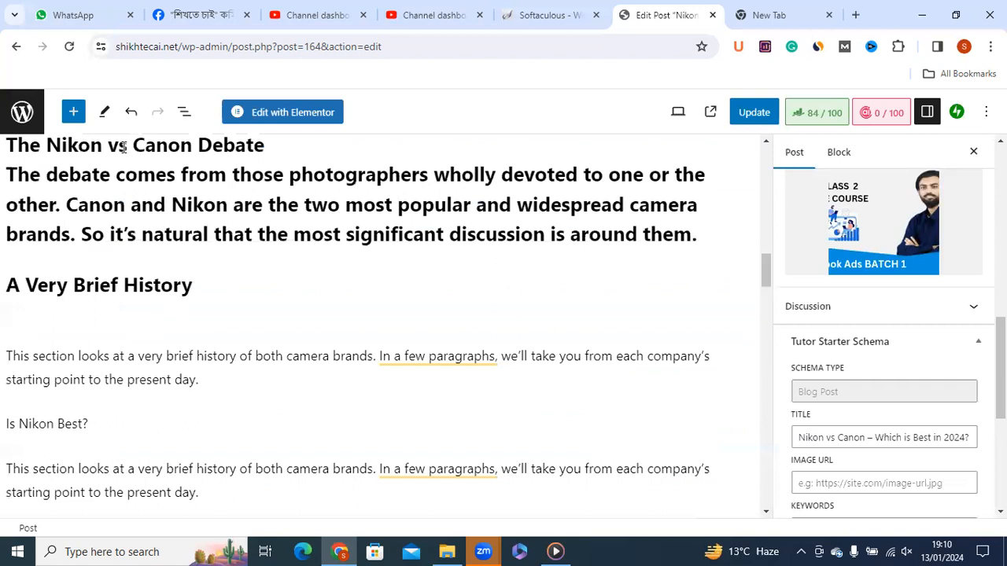
pyautogui.click(69, 110)
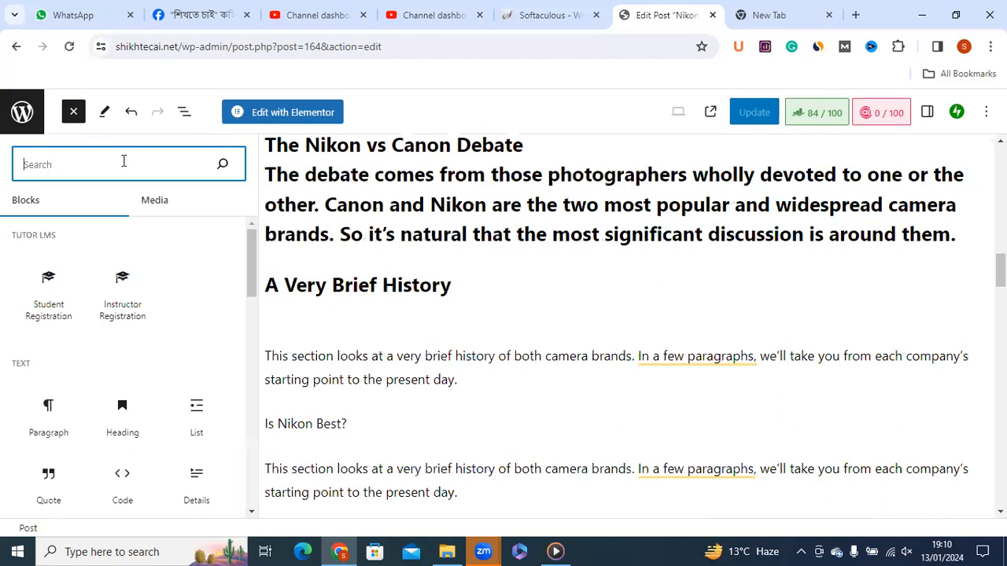
pyautogui.write('image')
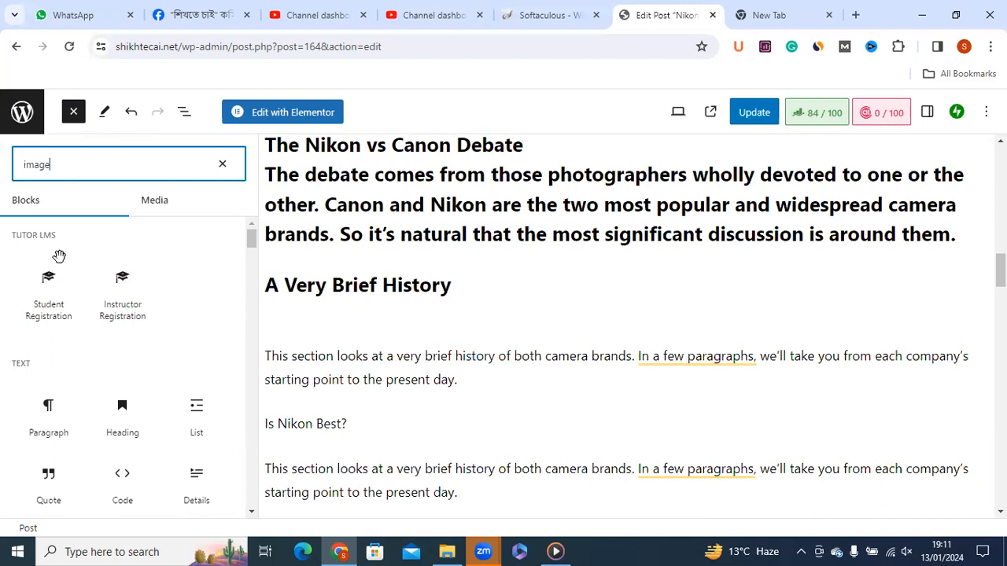
pyautogui.click(50, 258)
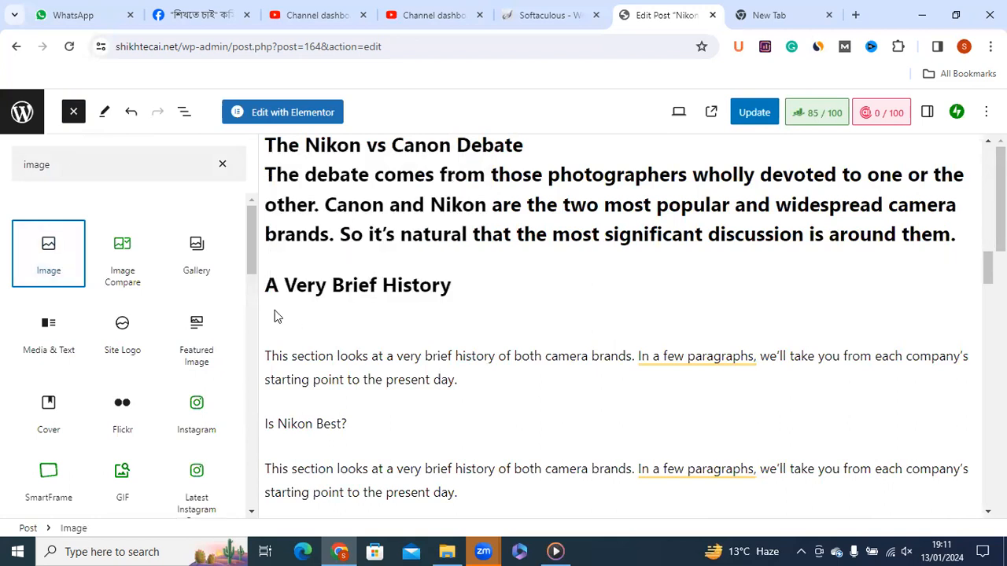
pyautogui.click(316, 294)
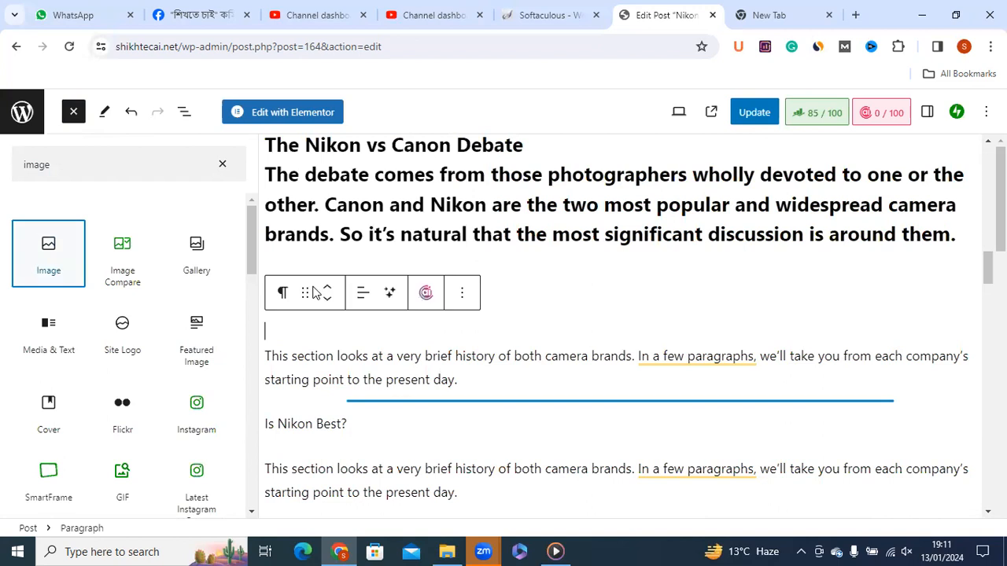
pyautogui.click(282, 311)
pyautogui.click(100, 316)
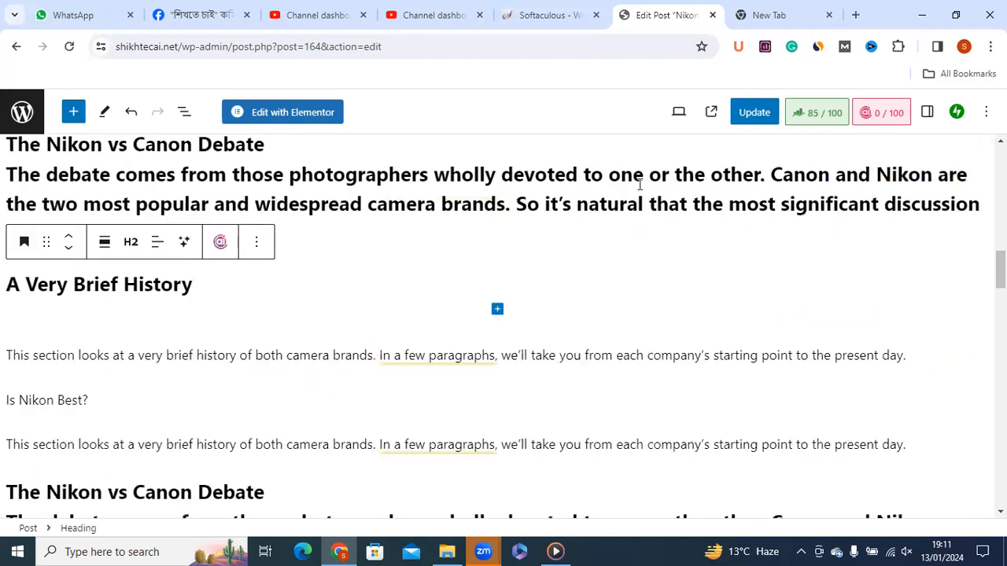
# Insert an Image block directly below the second "A Very Brief History" heading and start an image upload without choosing a file.
pyautogui.click(831, 118)
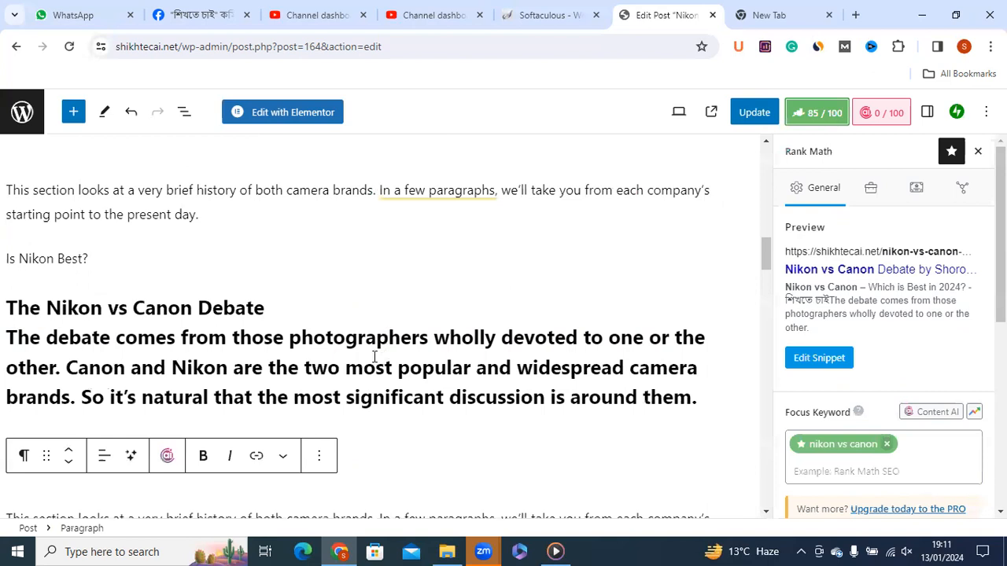
pyautogui.scroll(-2, 375, 356)
pyautogui.click(175, 323)
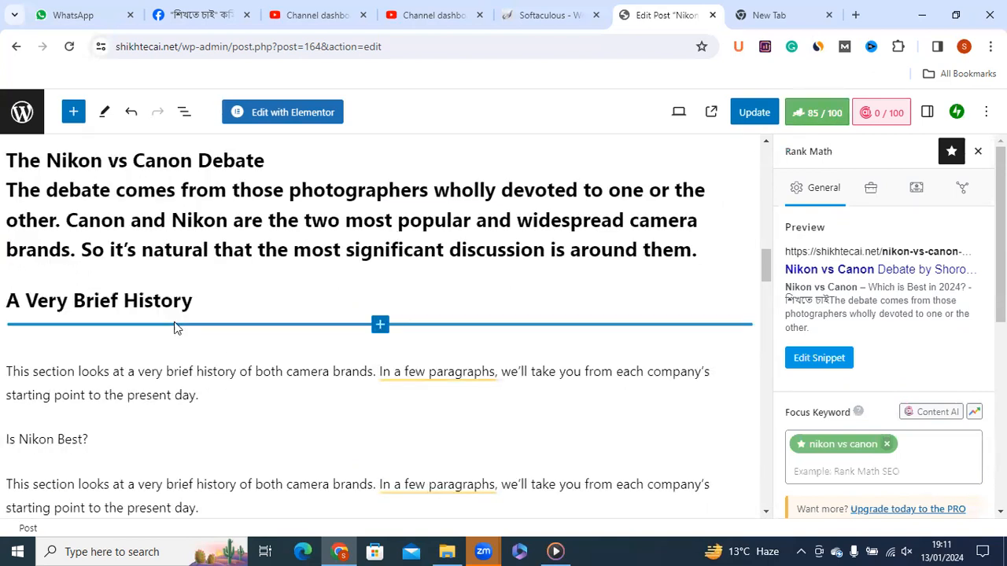
pyautogui.click(378, 325)
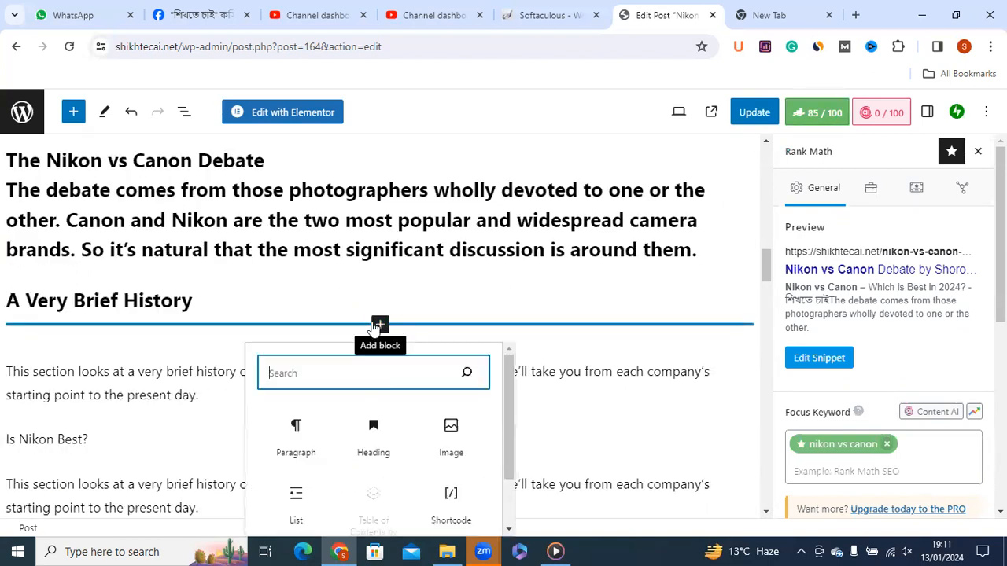
pyautogui.click(437, 440)
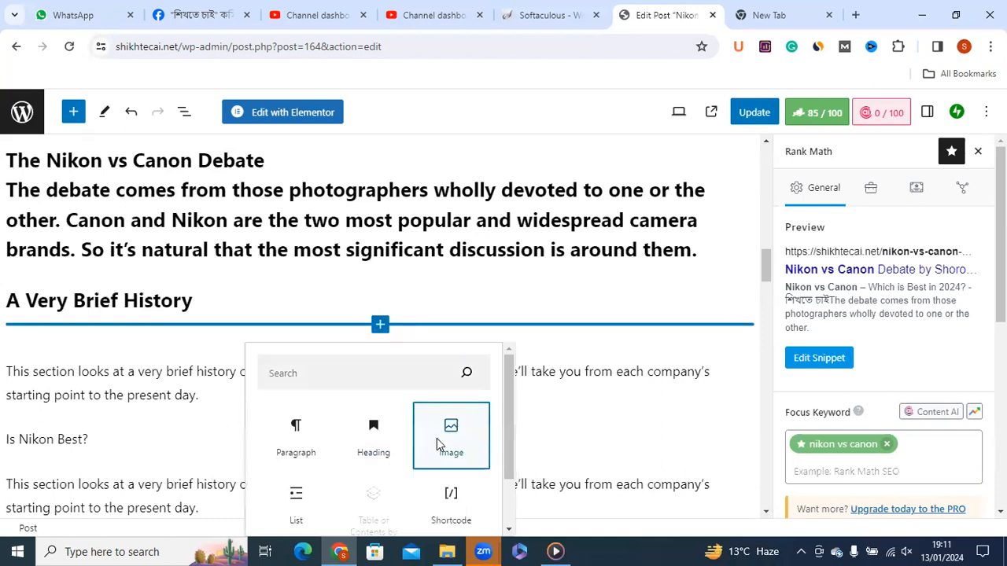
pyautogui.click(35, 425)
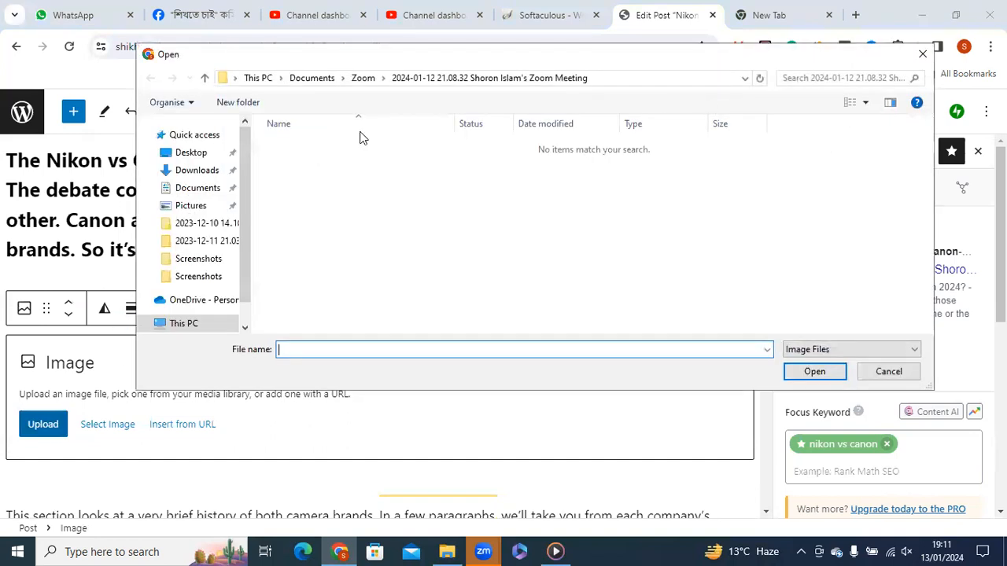
pyautogui.click(903, 374)
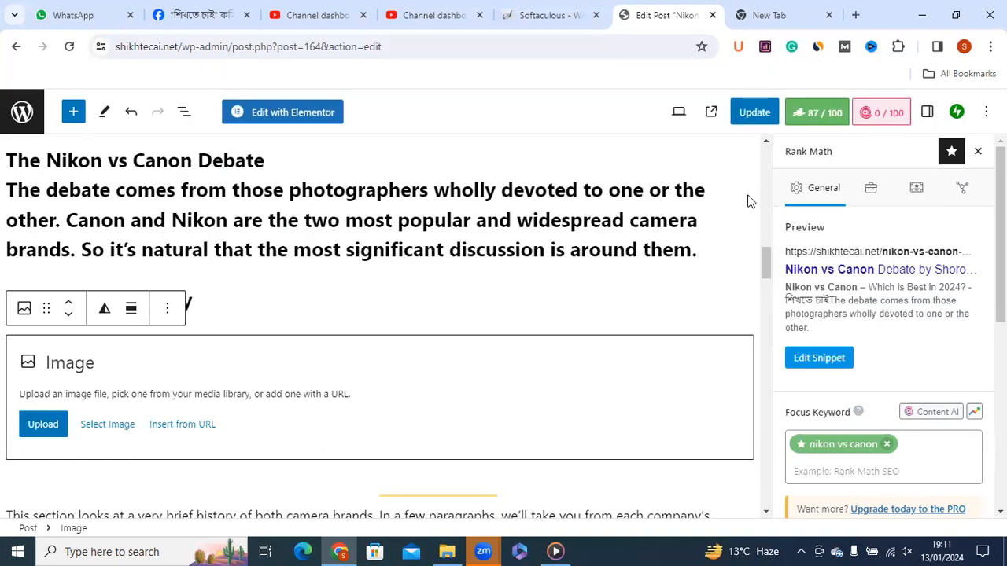
# Undo the insertion of the Image block below the "A Very Brief History" heading.
pyautogui.click(530, 293)
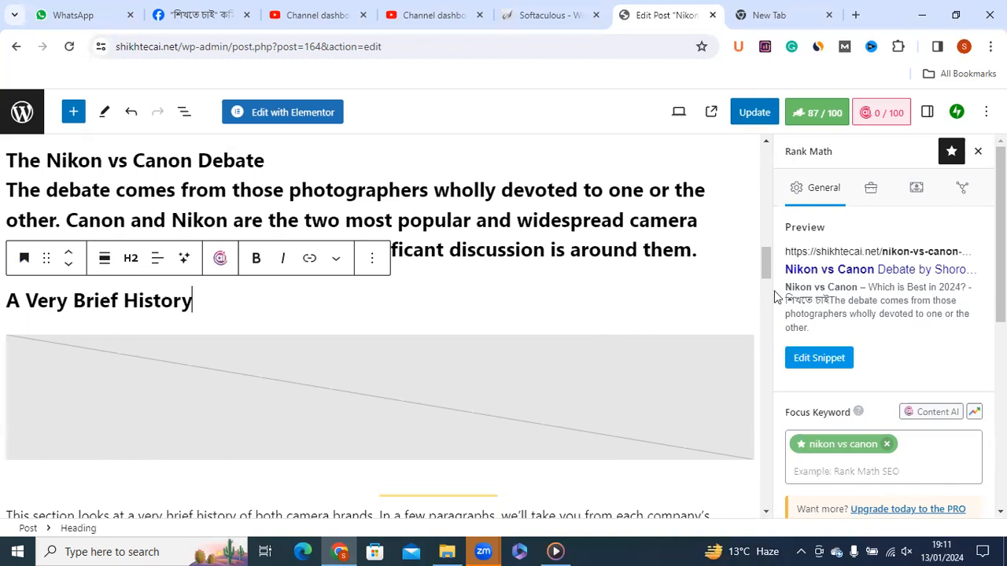
pyautogui.click(130, 112)
pyautogui.hotkey('ctrl', 'z')
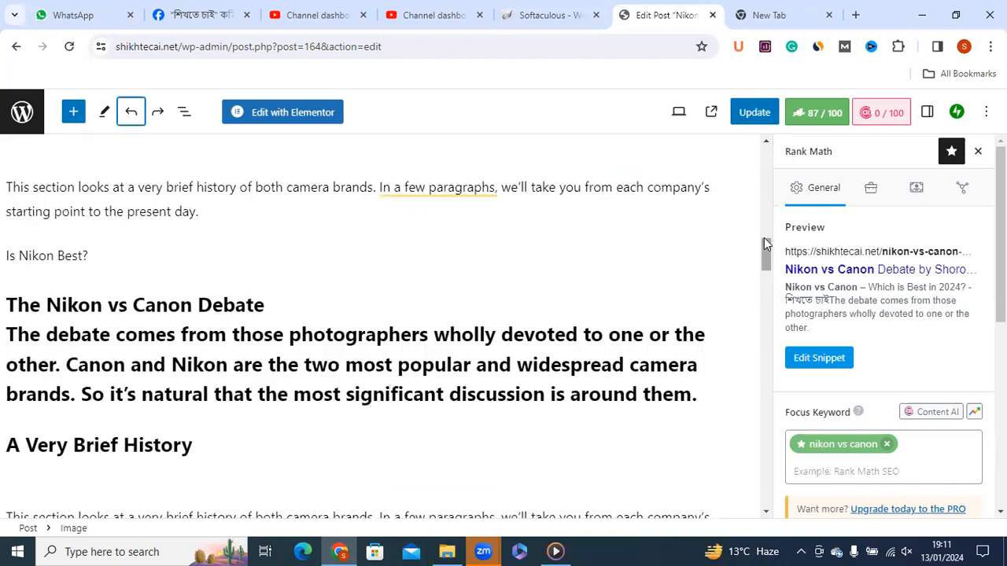
pyautogui.scroll(3, 764, 237)
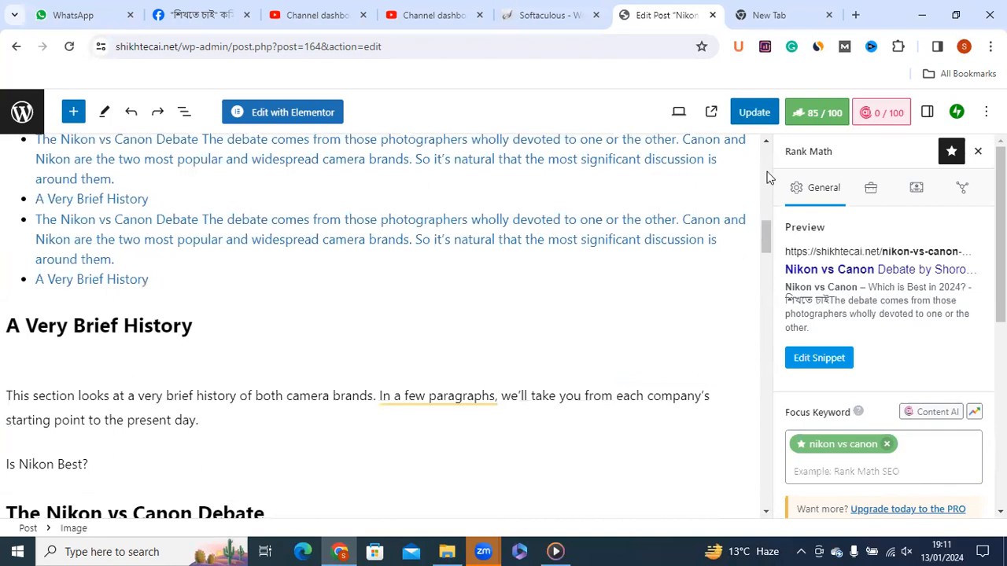
pyautogui.scroll(3, 769, 177)
pyautogui.scroll(1, 299, 247)
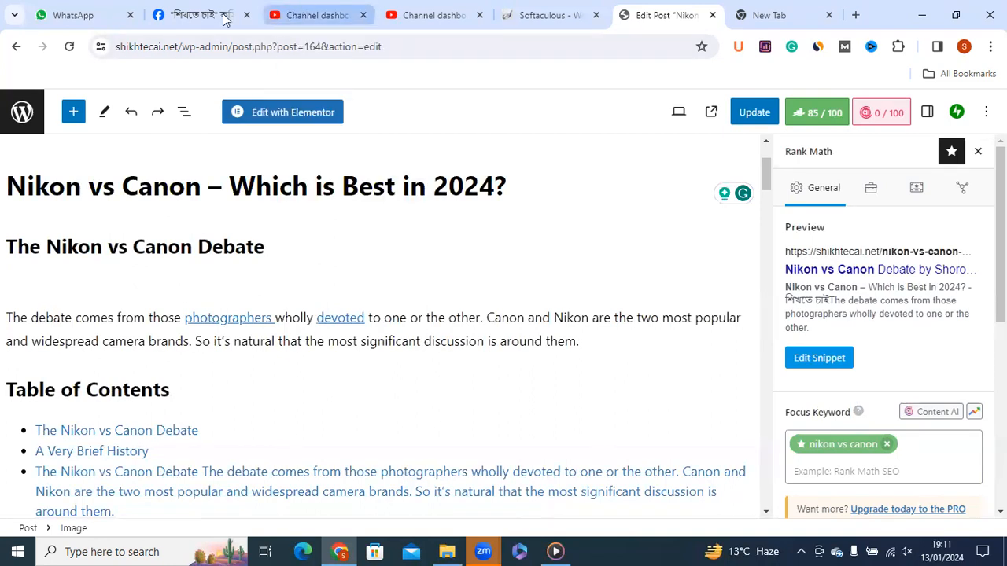
pyautogui.click(295, 11)
pyautogui.click(428, 11)
pyautogui.click(233, 5)
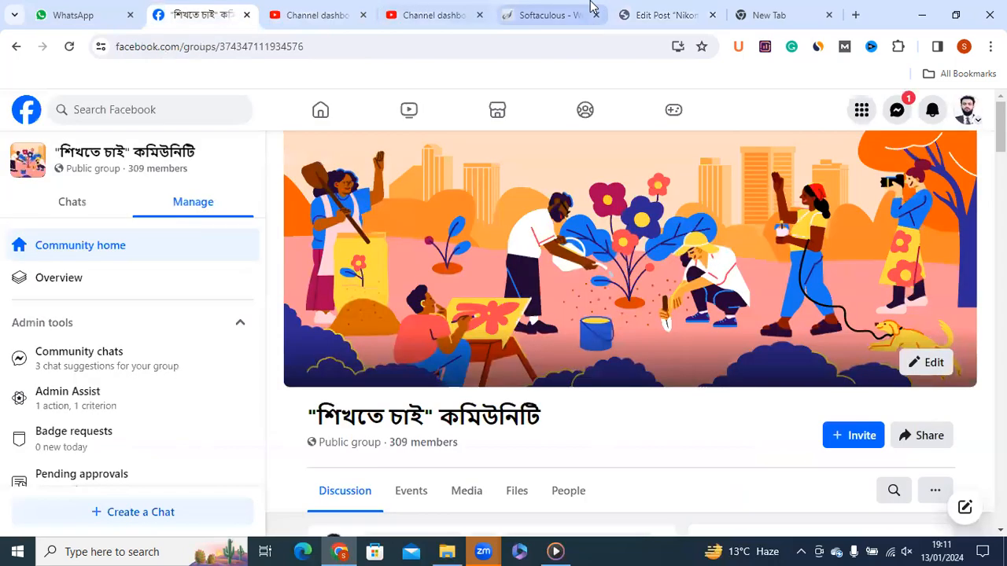
pyautogui.click(559, 8)
pyautogui.click(630, 8)
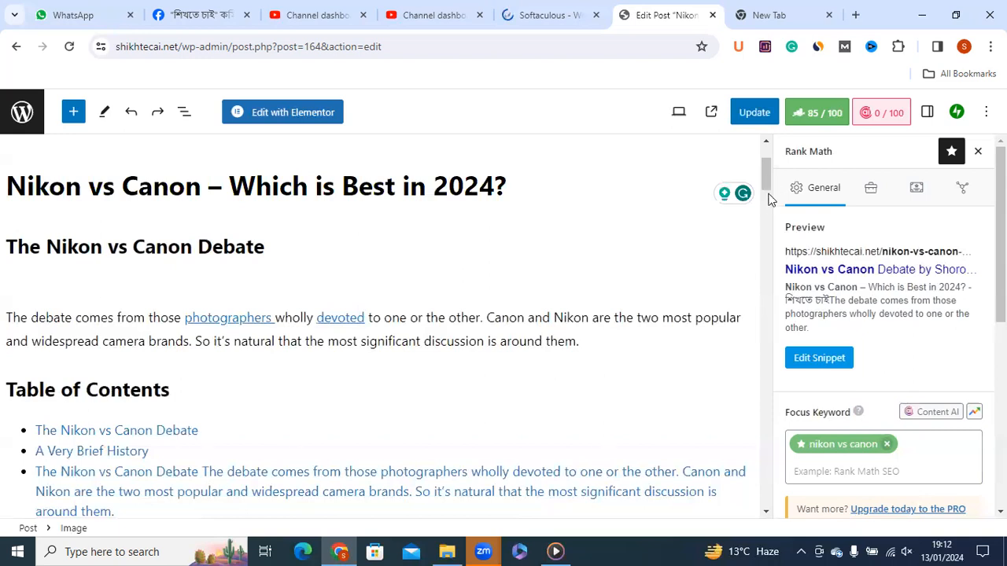
# Look through the post's table of contents and the sections around it, from the title down to "A Very Brief History".
pyautogui.scroll(-4, 762, 204)
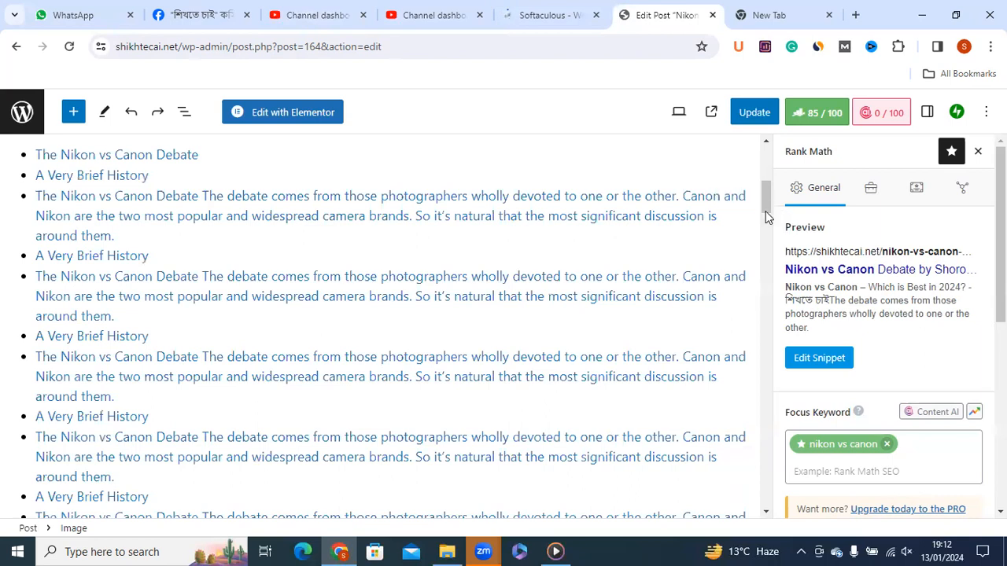
pyautogui.moveTo(765, 214); pyautogui.dragTo(769, 236)
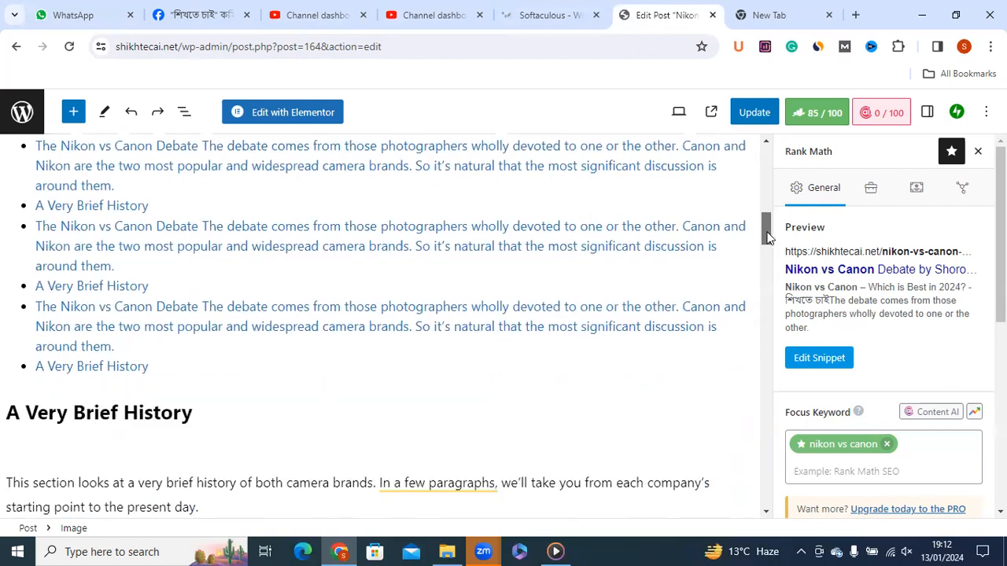
pyautogui.scroll(-1, 415, 322)
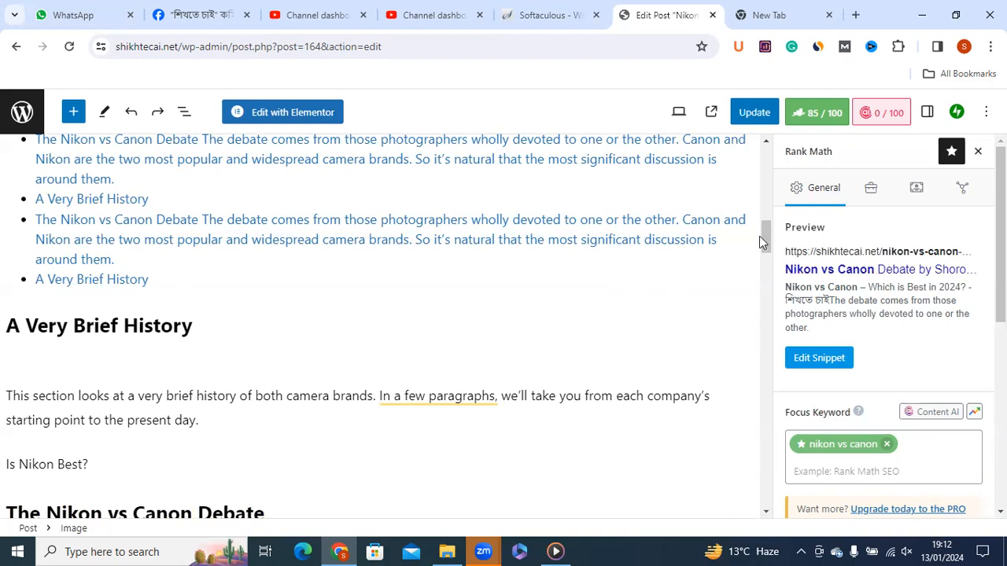
pyautogui.scroll(10, 762, 189)
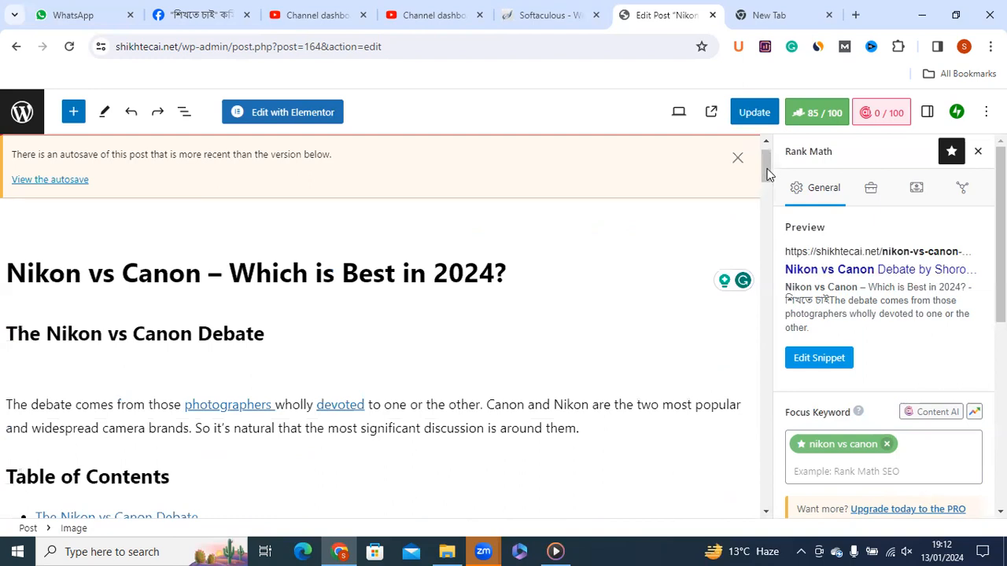
pyautogui.scroll(-1, 767, 188)
pyautogui.moveTo(767, 189)
pyautogui.mouseDown()
pyautogui.moveTo(767, 201)
pyautogui.moveTo(766, 178)
pyautogui.mouseUp()
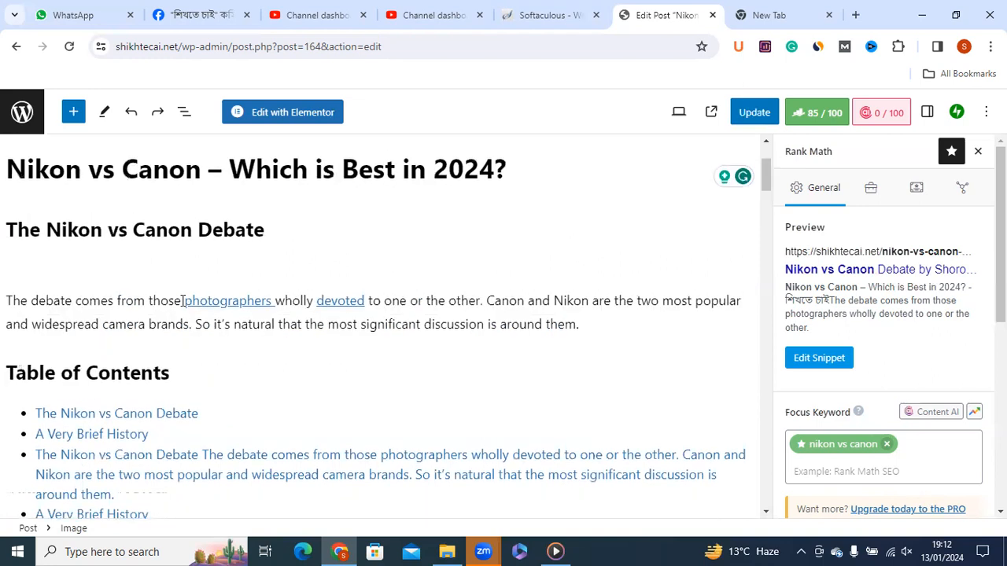
# Open the link on "photographers" in the opening paragraph for editing and examine its target URL.
pyautogui.click(313, 301)
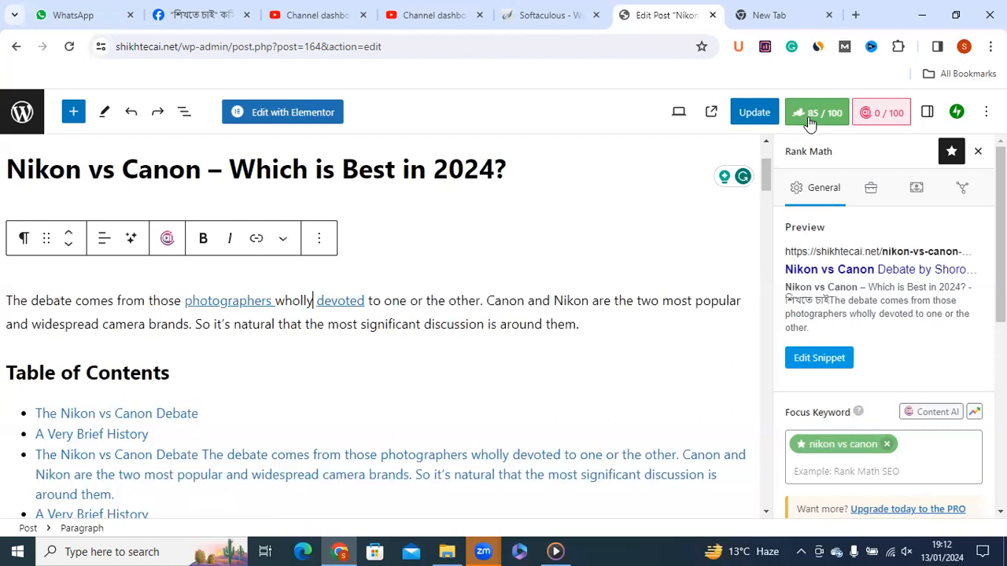
pyautogui.moveTo(272, 301); pyautogui.dragTo(184, 302)
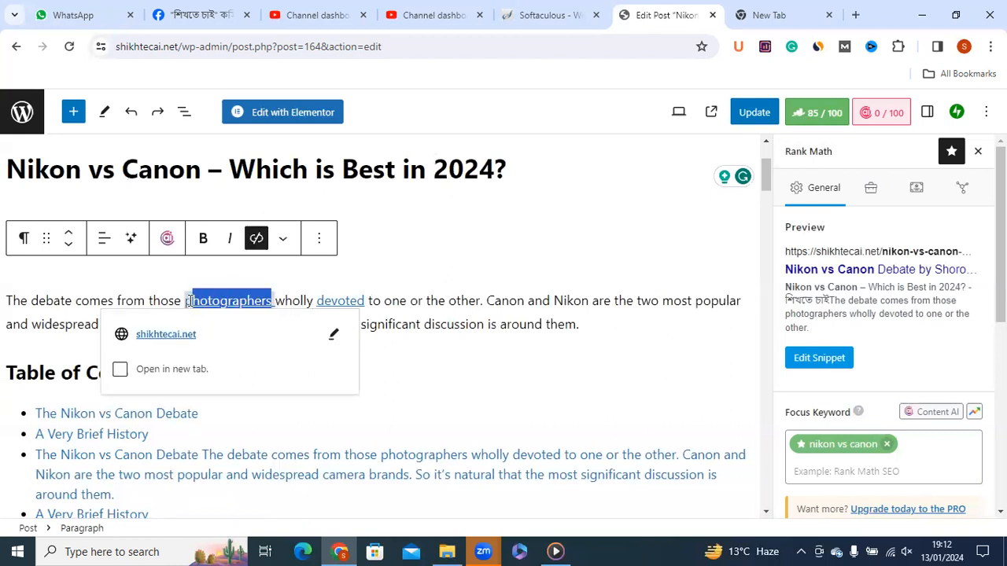
pyautogui.click(335, 334)
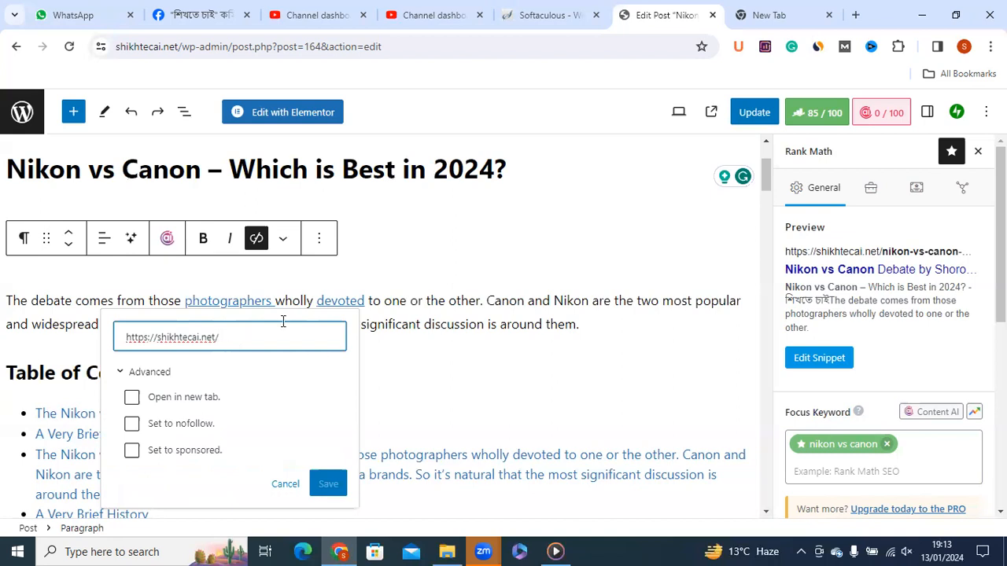
pyautogui.click(247, 304)
pyautogui.moveTo(261, 305); pyautogui.dragTo(274, 304)
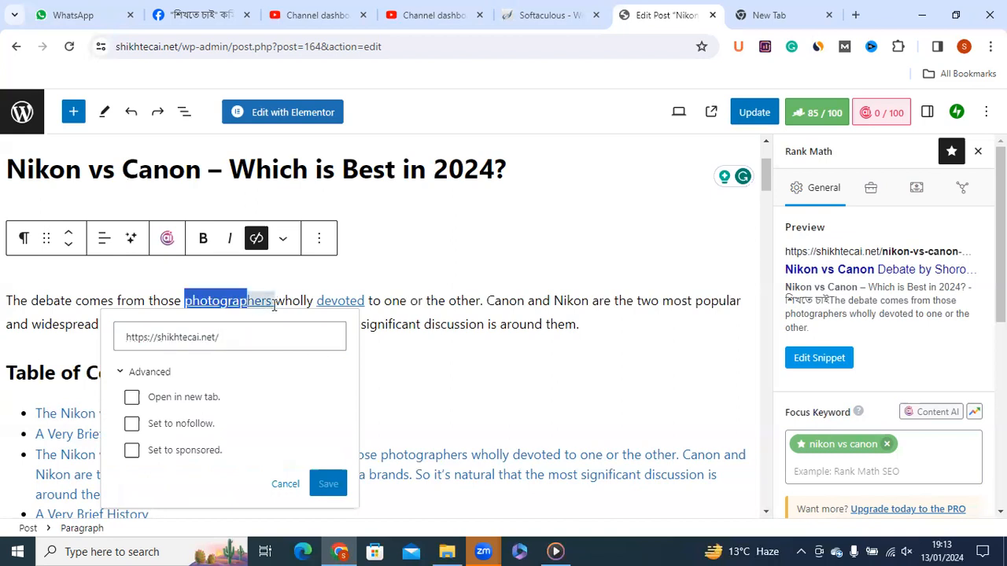
pyautogui.click(257, 334)
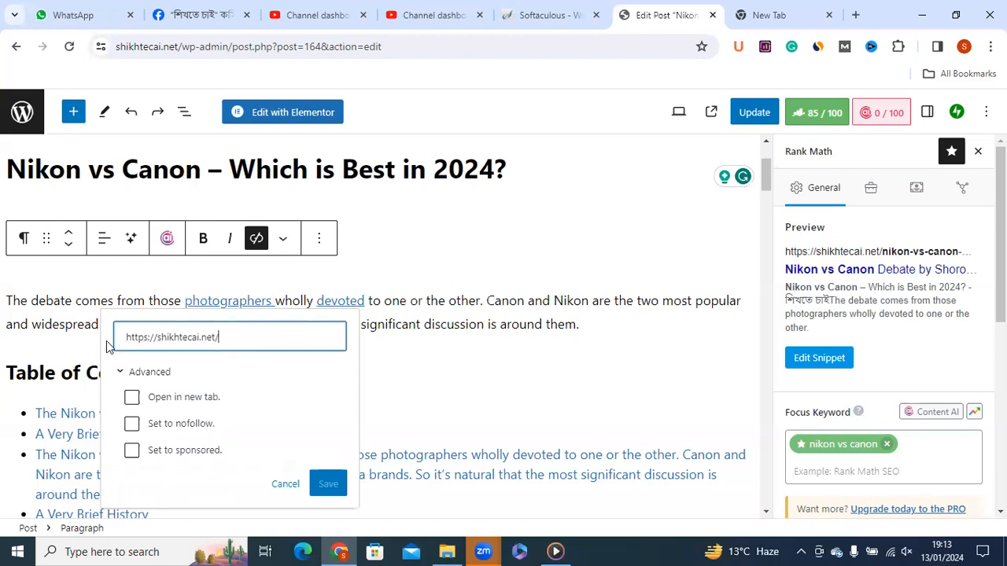
pyautogui.tripleClick(253, 346)
pyautogui.doubleClick(236, 339)
pyautogui.tripleClick(264, 328)
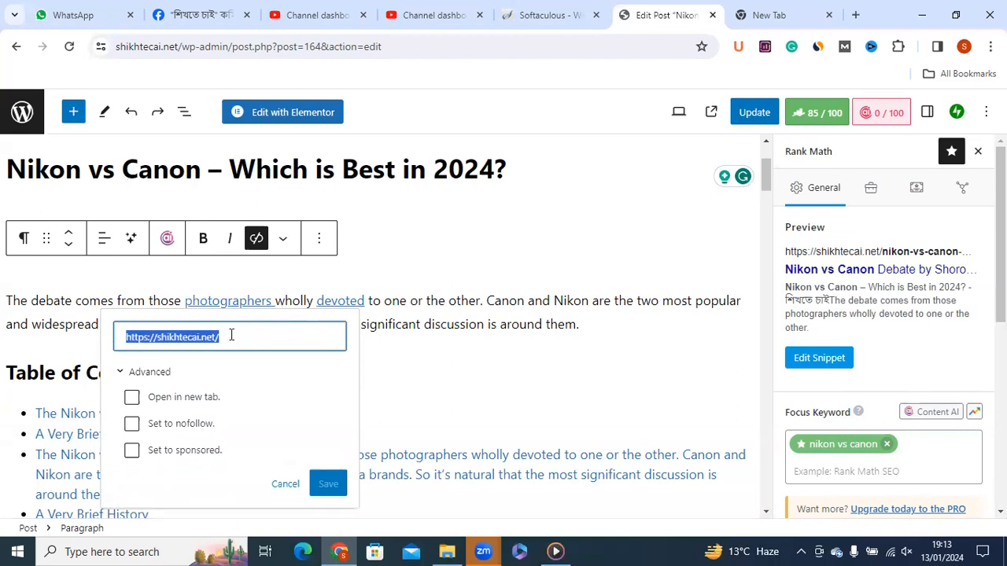
pyautogui.click(231, 335)
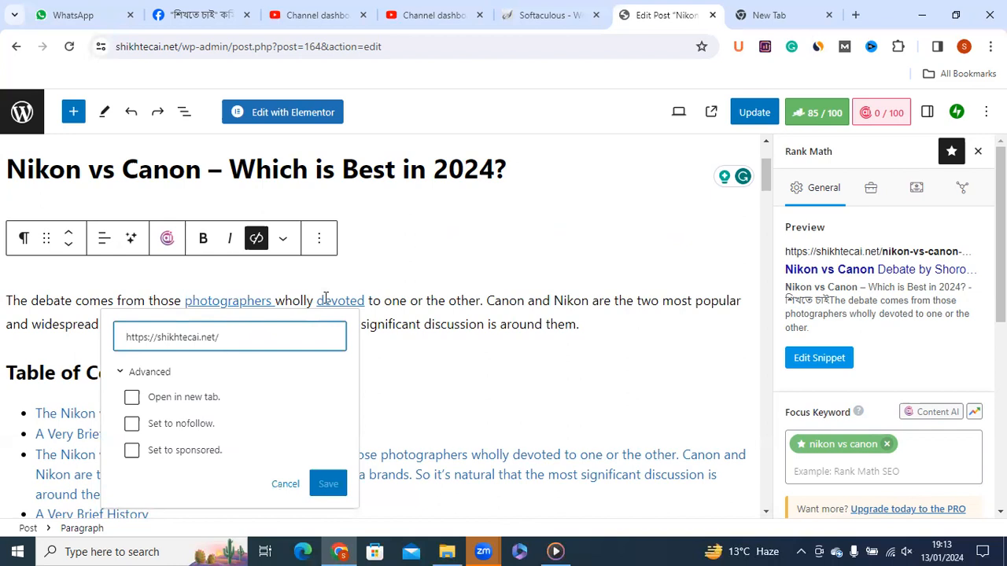
# Open the link on "devoted" in the opening paragraph and examine its target URL.
pyautogui.click(324, 299)
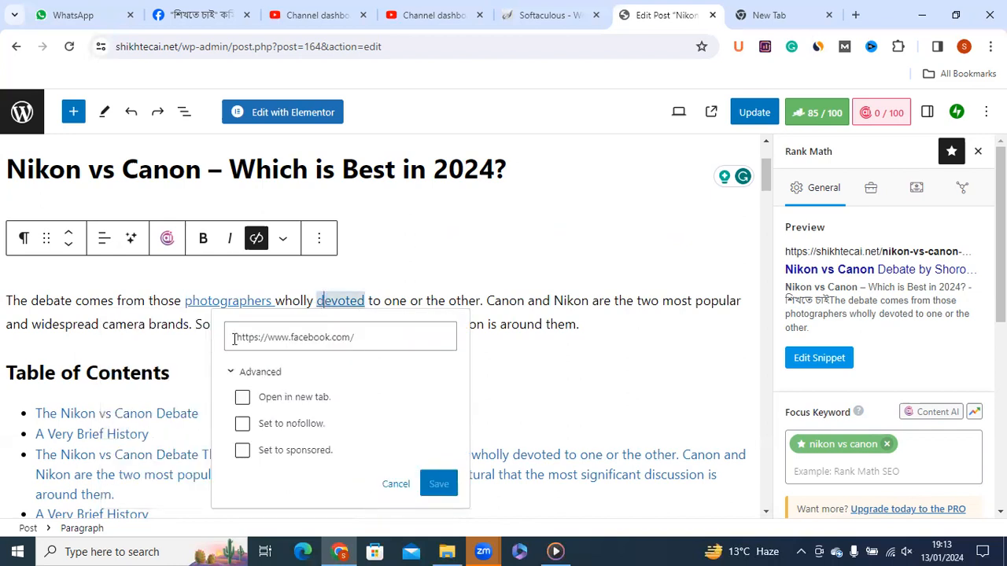
pyautogui.moveTo(231, 337); pyautogui.dragTo(354, 338)
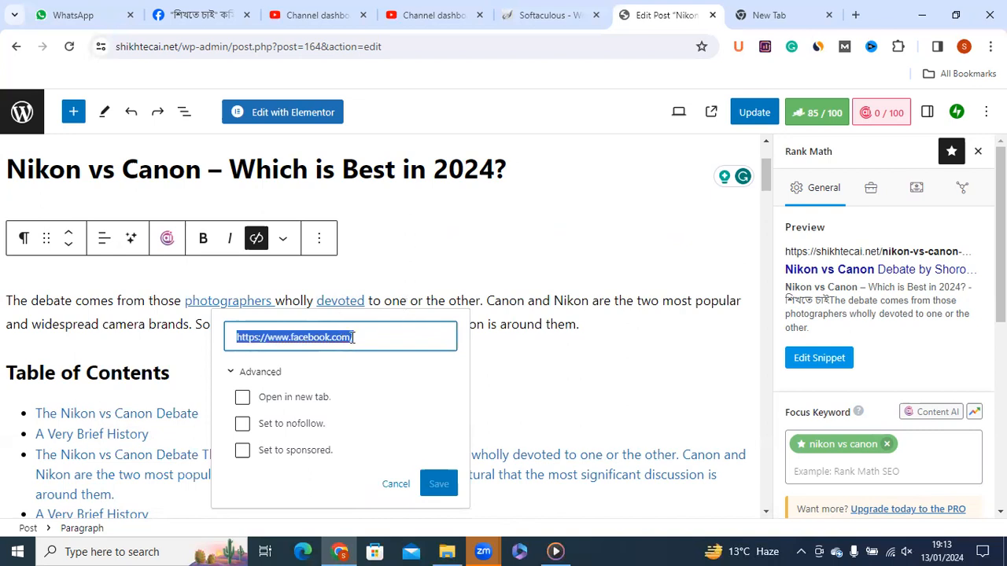
pyautogui.click(361, 338)
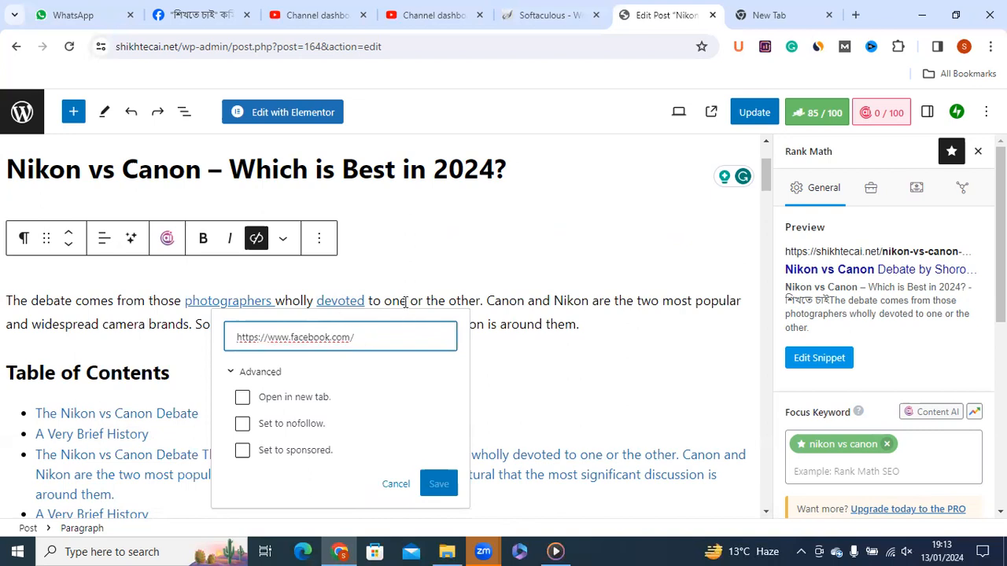
pyautogui.moveTo(364, 339); pyautogui.dragTo(233, 339)
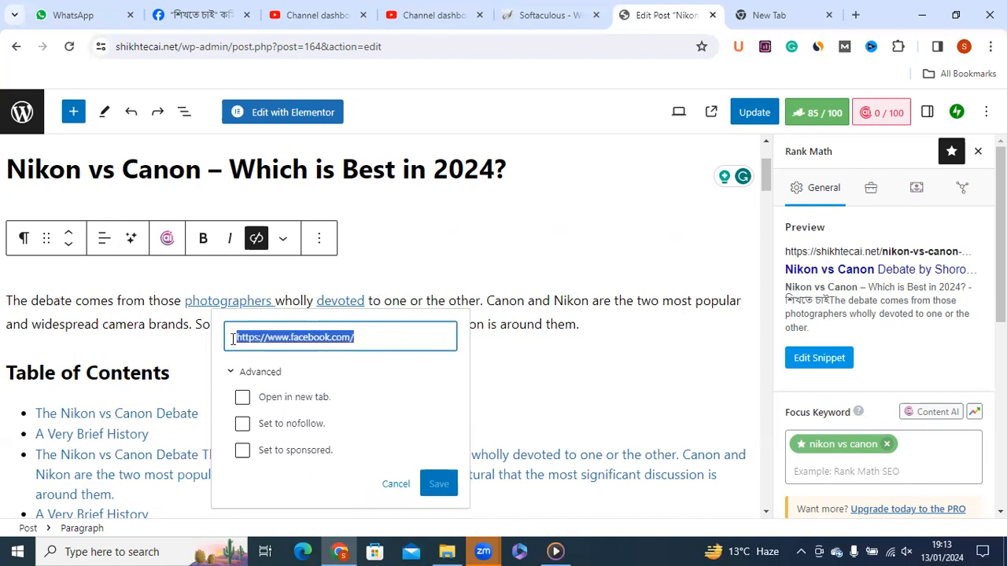
# Remove the link from the word "devoted" in the opening paragraph.
pyautogui.click(364, 303)
pyautogui.moveTo(364, 302); pyautogui.dragTo(331, 301)
pyautogui.click(444, 334)
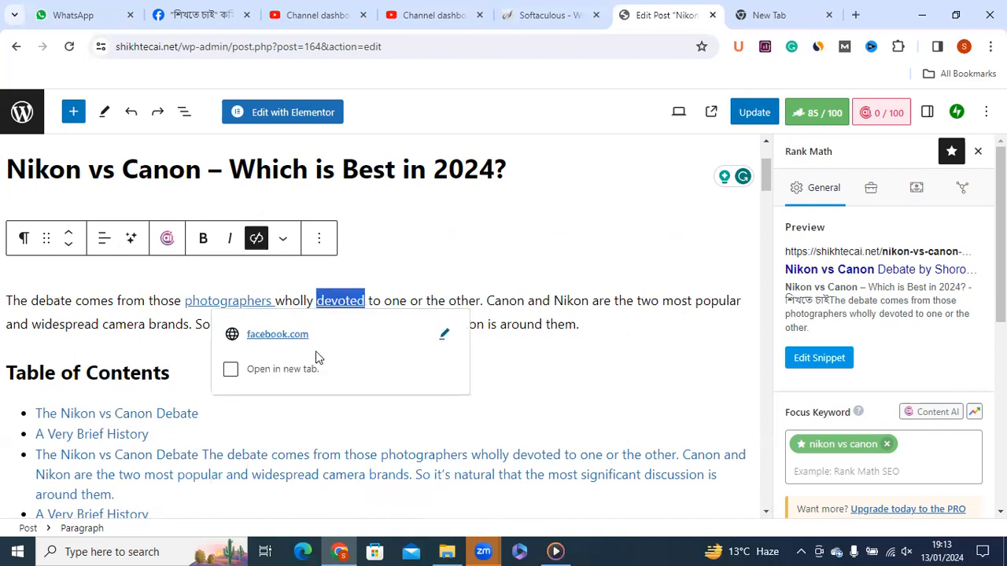
pyautogui.tripleClick(300, 326)
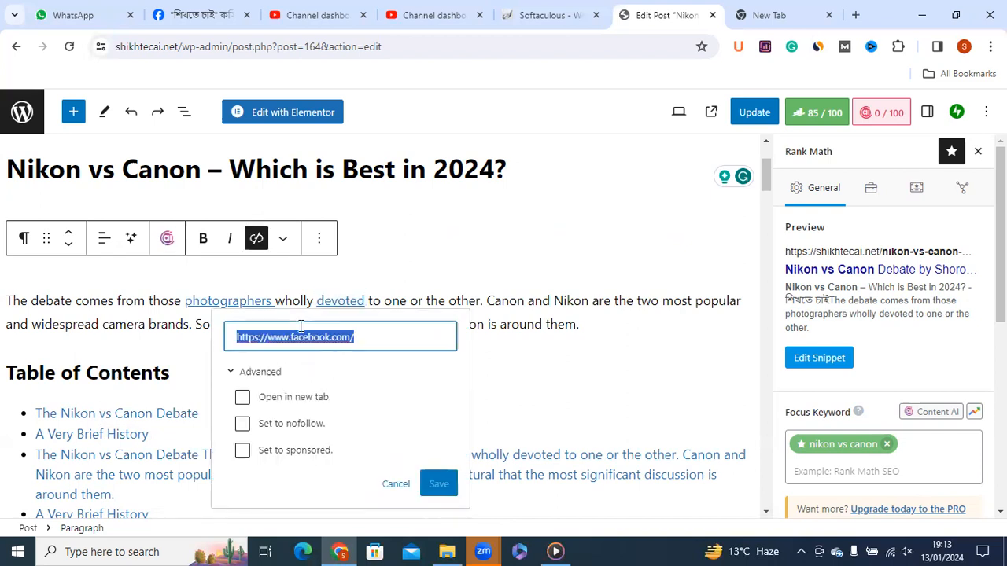
pyautogui.press('BackSpace')
pyautogui.click(368, 352)
pyautogui.doubleClick(346, 302)
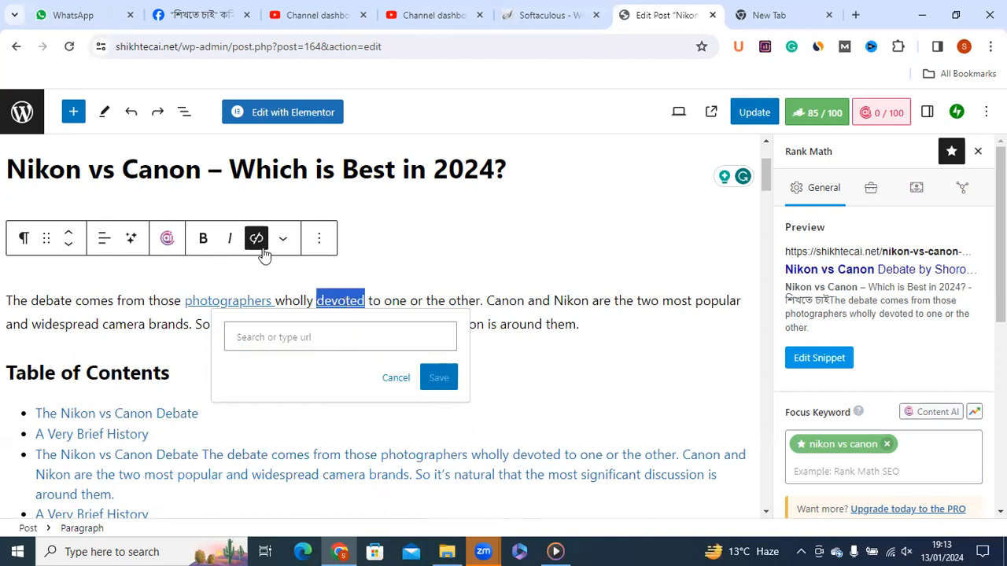
pyautogui.press('Return')
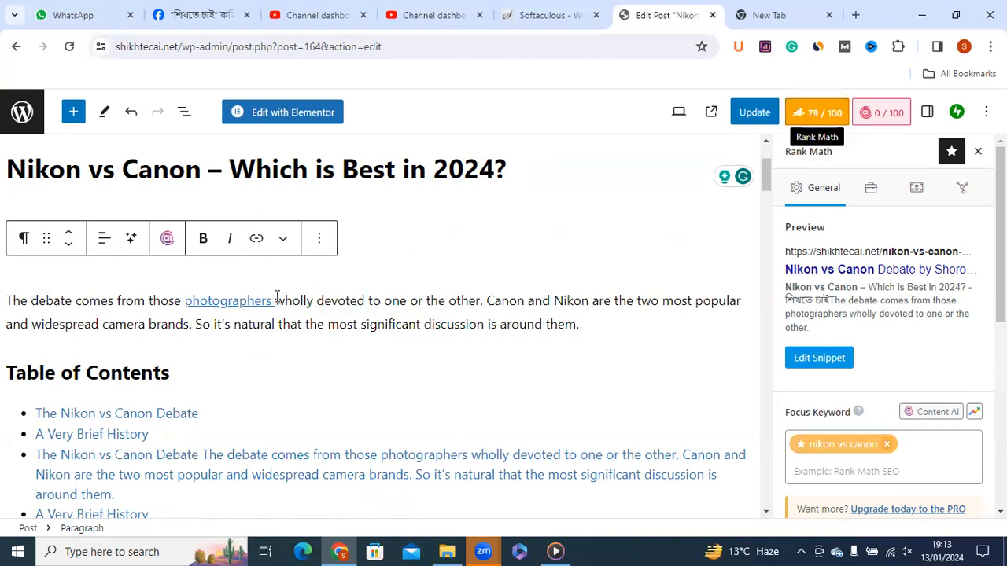
# Remove the link from the word "photographers" in the opening paragraph.
pyautogui.click(256, 243)
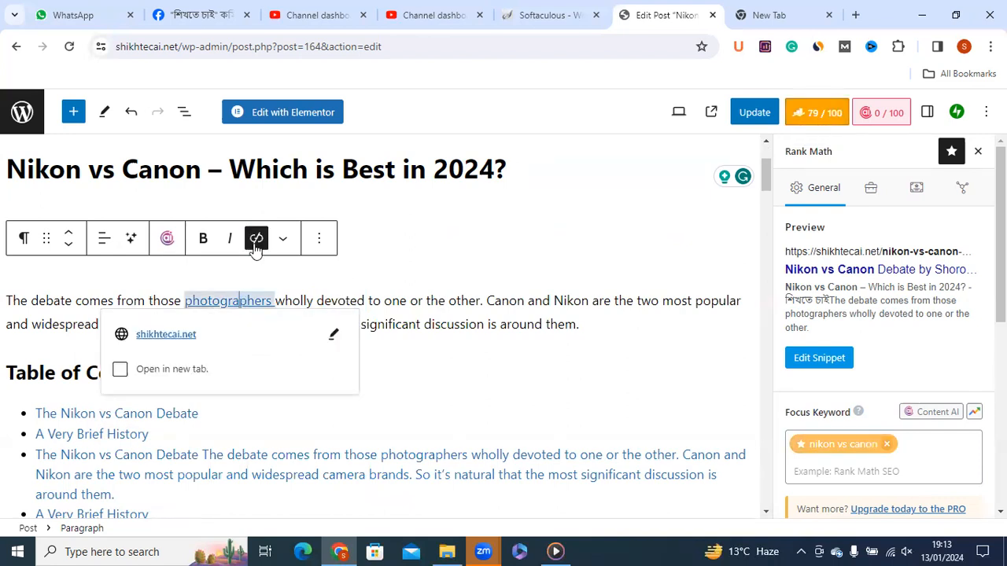
pyautogui.click(256, 243)
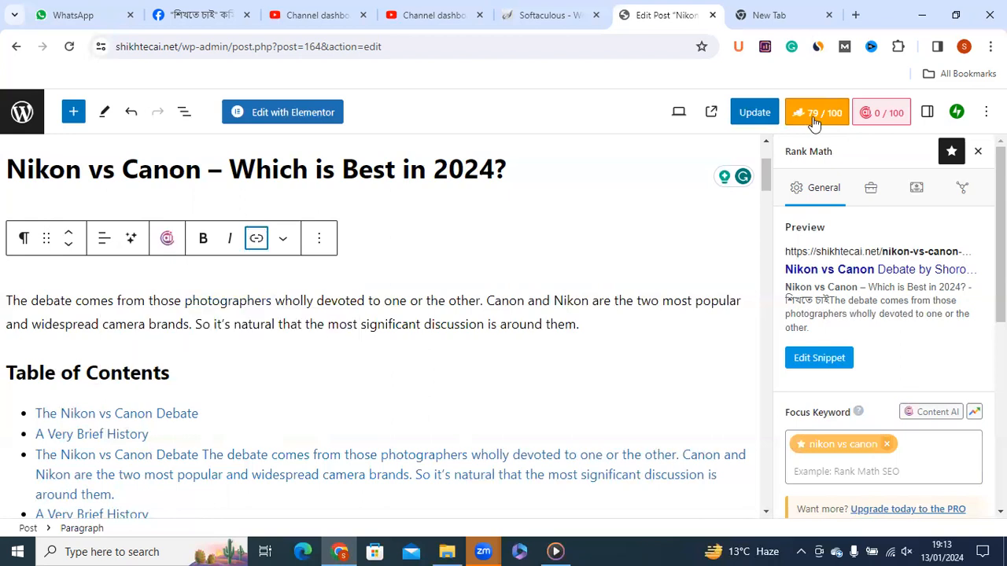
pyautogui.hotkey('ctrl', 's')
# Undo the link removals on "photographers" and "devoted" in the opening paragraph.
pyautogui.click(128, 116)
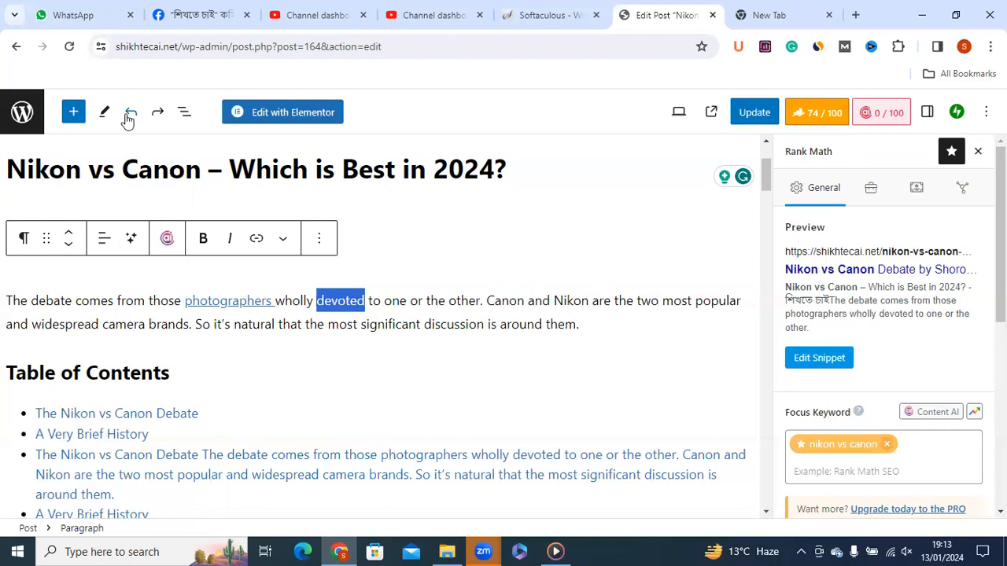
pyautogui.hotkey('ctrl', 'z')
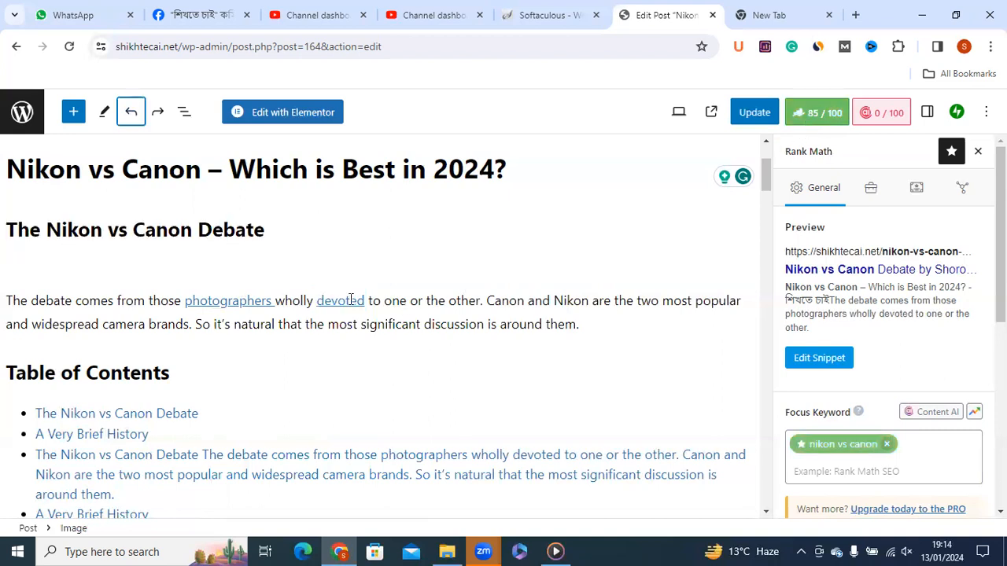
pyautogui.click(406, 302)
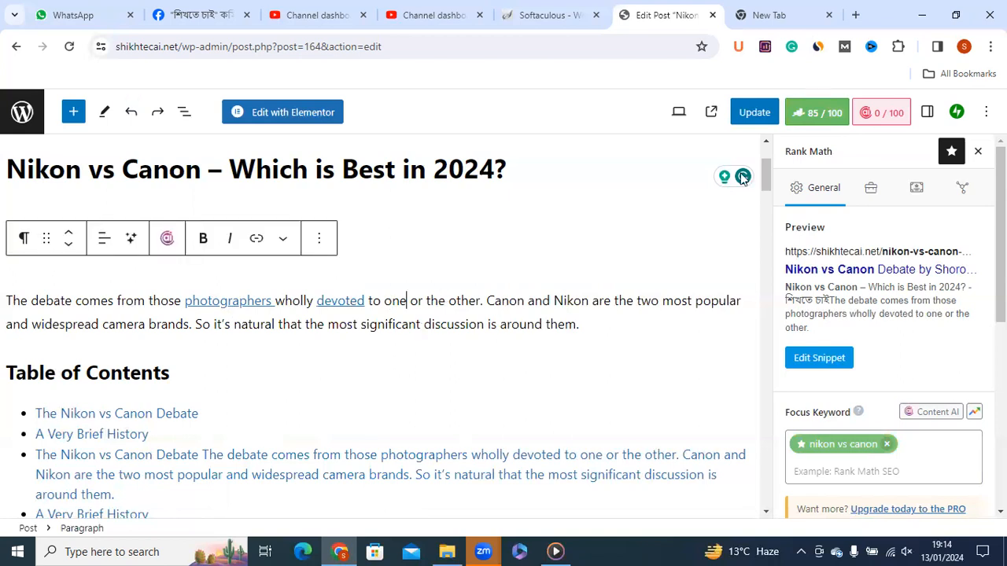
# Examine the opening paragraph with its two links, the word "Canon" and the start of the table of contents.
pyautogui.scroll(-1, 768, 194)
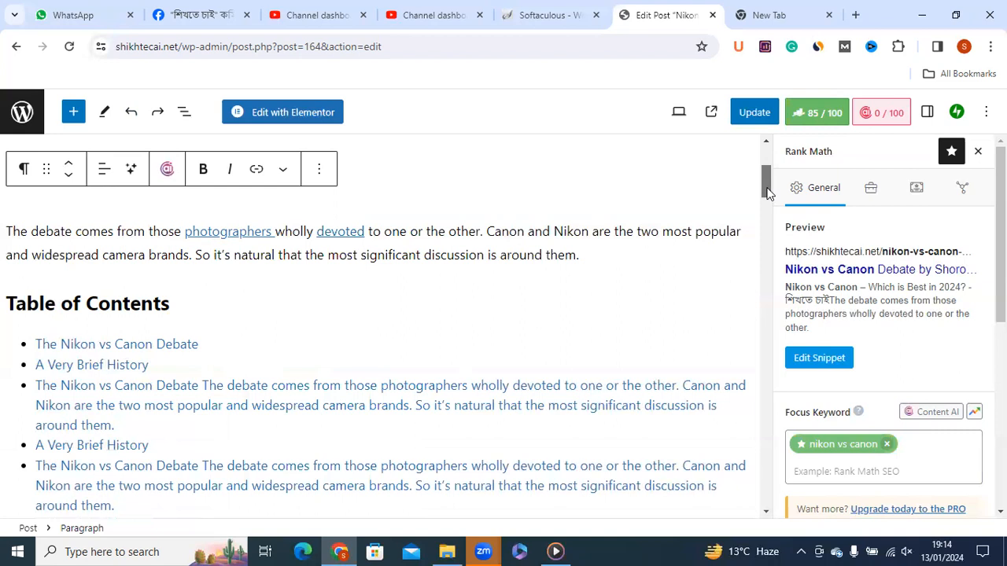
pyautogui.scroll(-1, 768, 194)
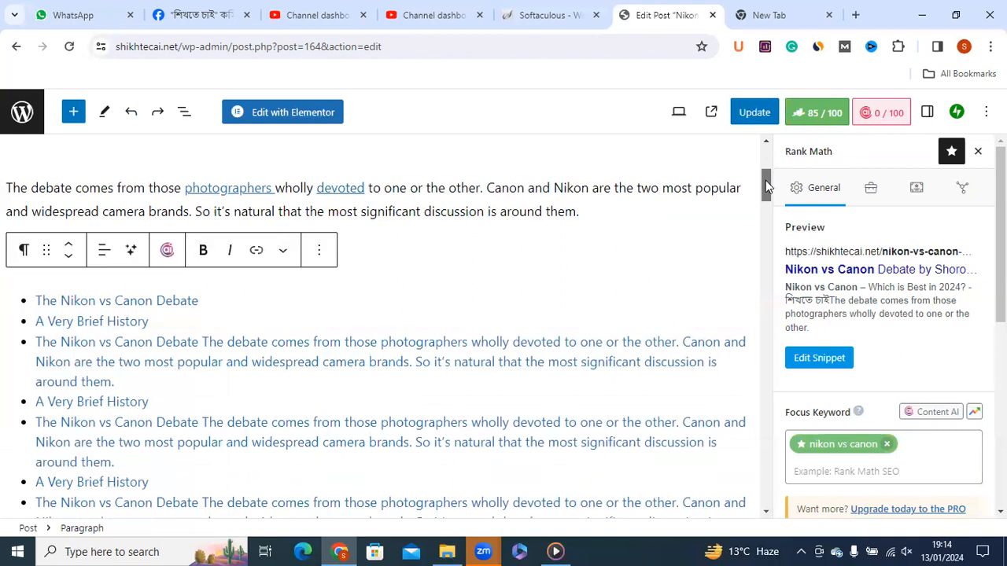
pyautogui.moveTo(767, 185); pyautogui.dragTo(766, 160)
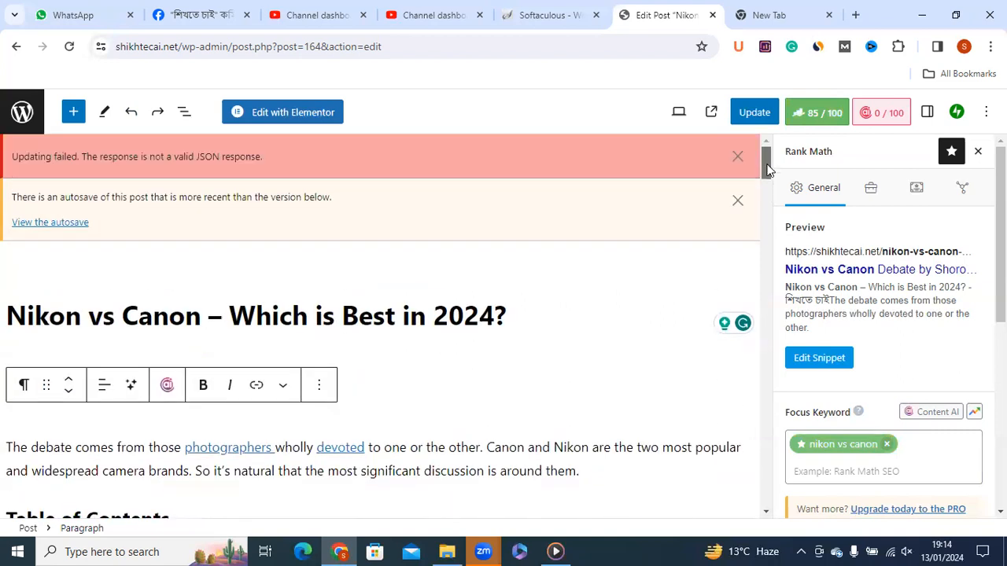
pyautogui.scroll(-2, 769, 169)
pyautogui.scroll(-1, 521, 349)
pyautogui.moveTo(487, 329); pyautogui.dragTo(531, 330)
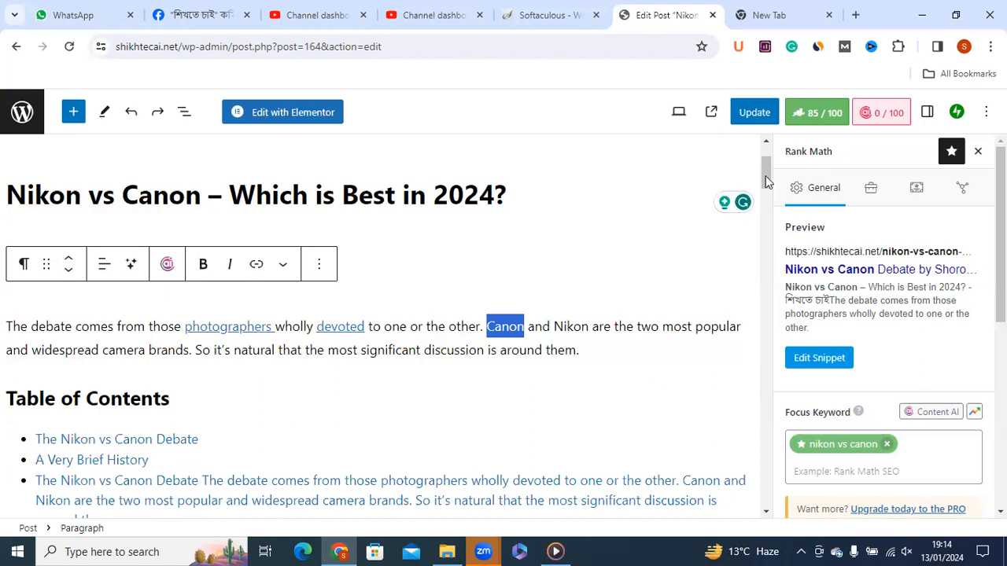
pyautogui.scroll(-1, 766, 180)
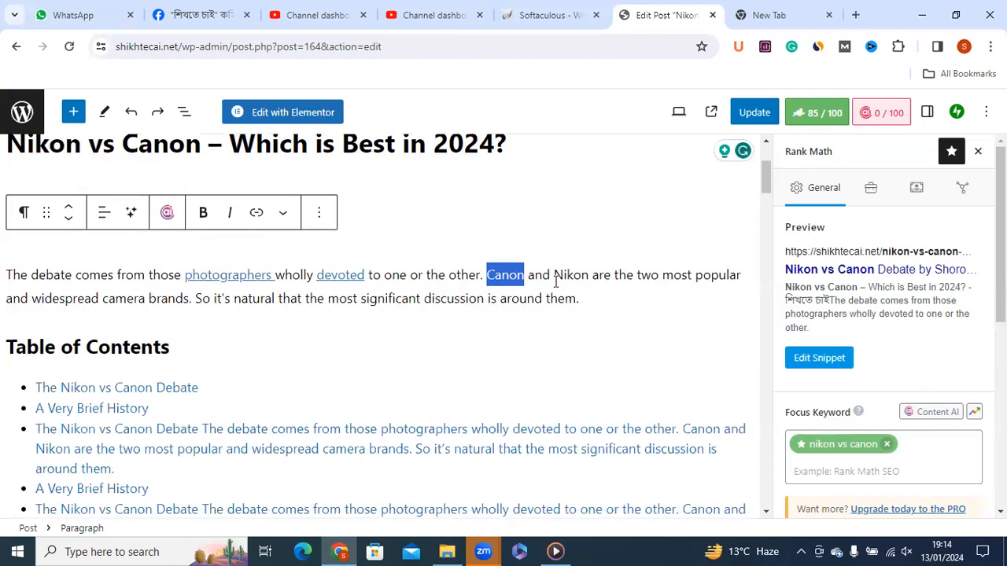
pyautogui.click(558, 304)
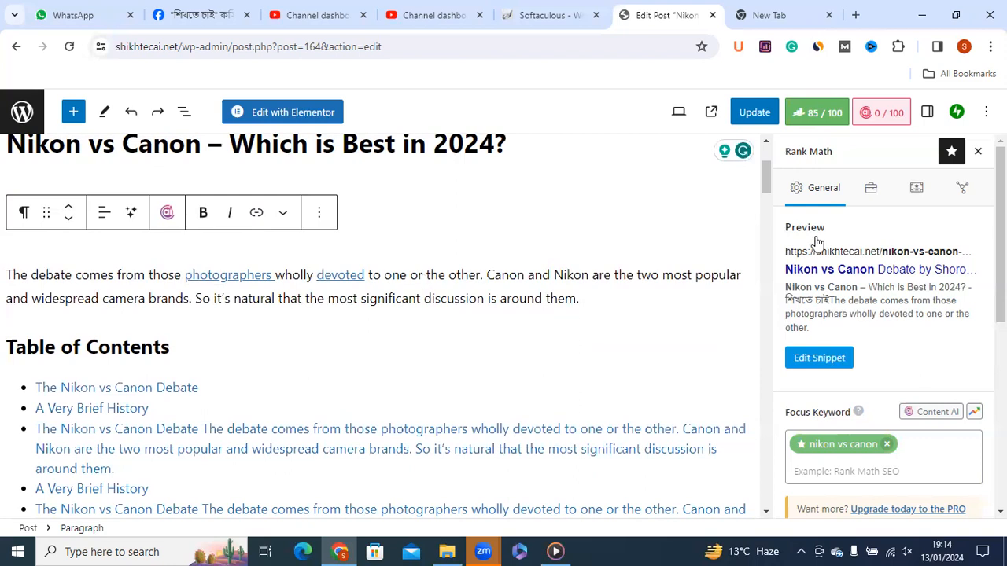
pyautogui.scroll(1, 767, 188)
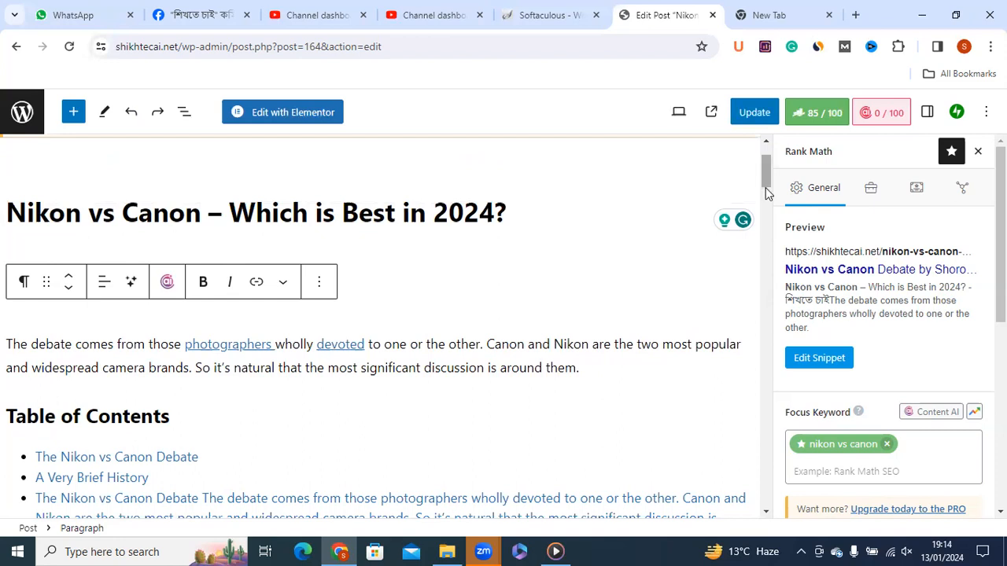
pyautogui.scroll(-1, 765, 187)
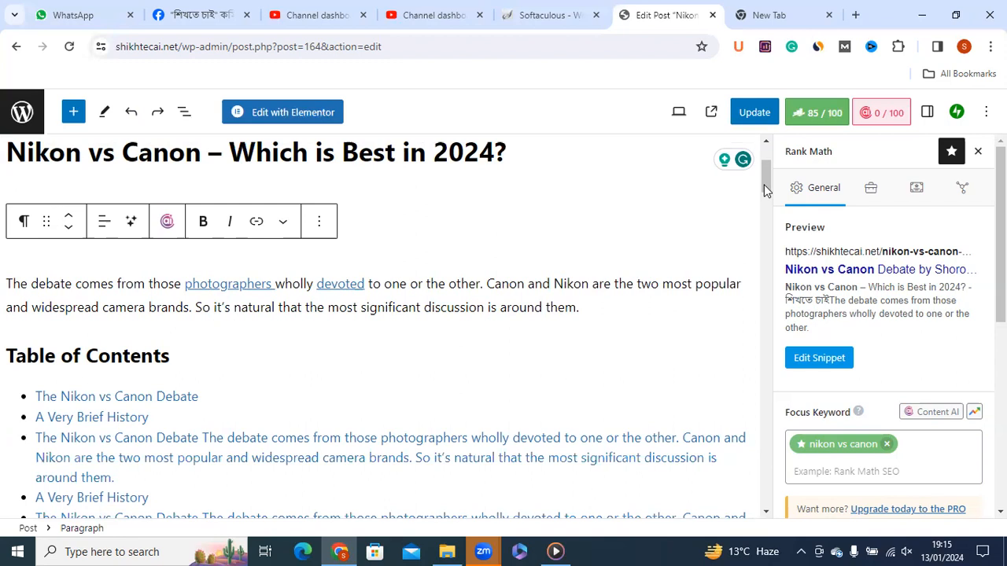
pyautogui.scroll(-2, 767, 193)
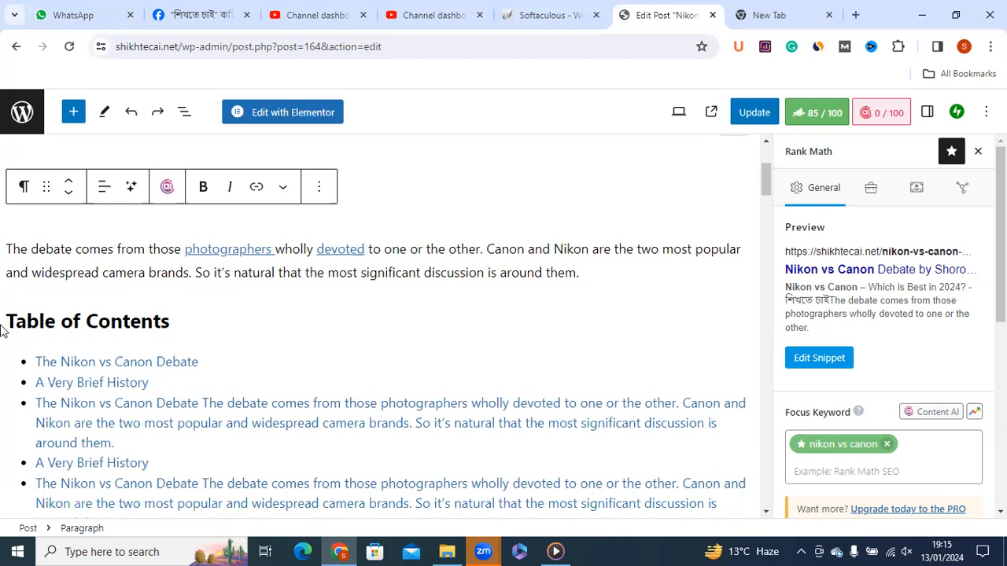
pyautogui.tripleClick(146, 319)
pyautogui.click(141, 320)
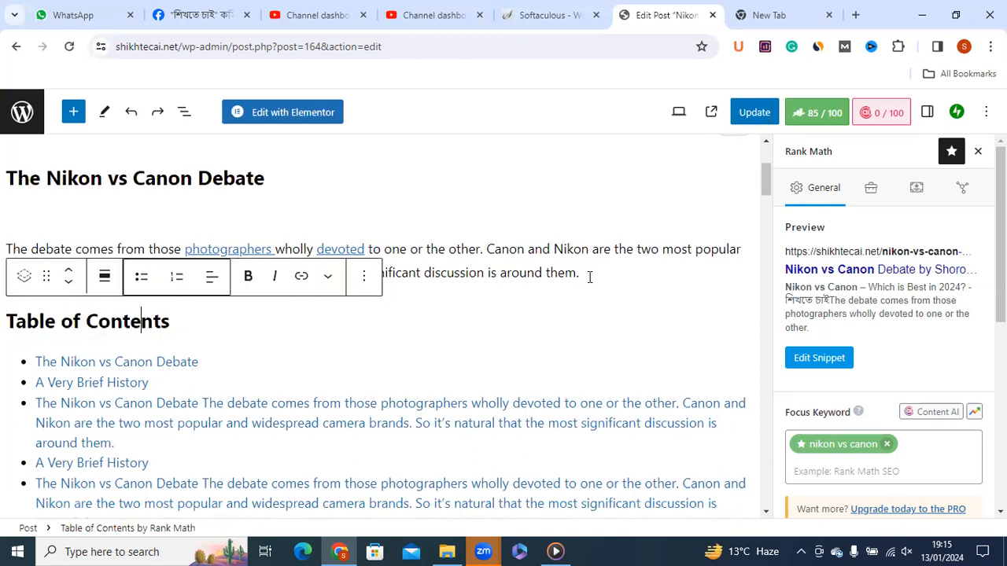
pyautogui.click(581, 284)
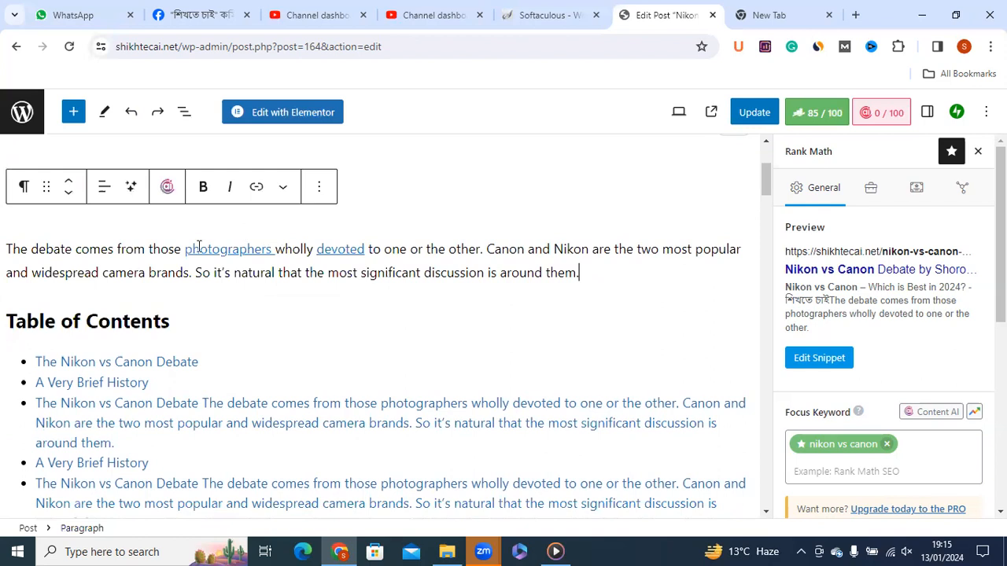
# Insert an empty paragraph block below the "The Nikon vs Canon Debate" heading.
pyautogui.click(419, 186)
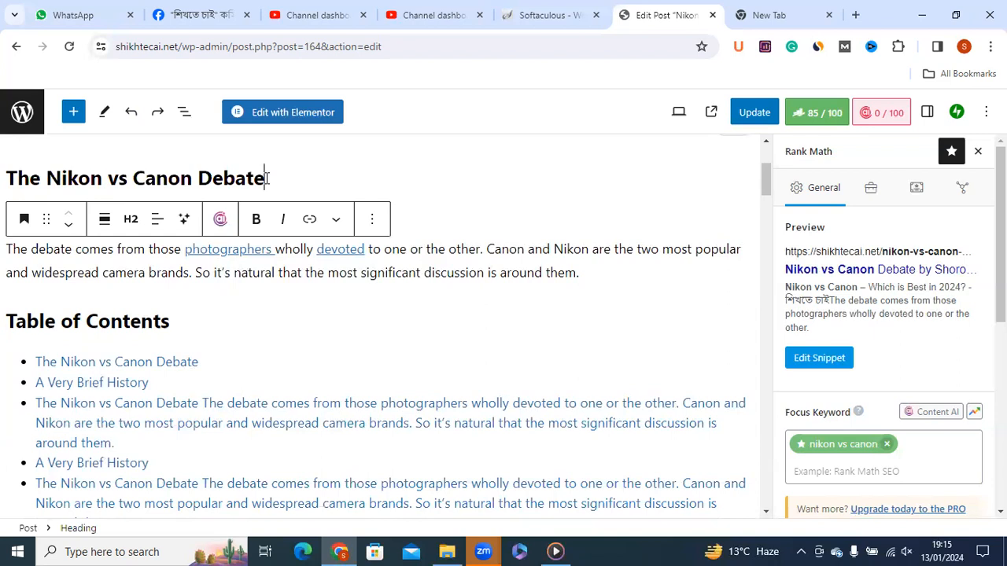
pyautogui.press('Return')
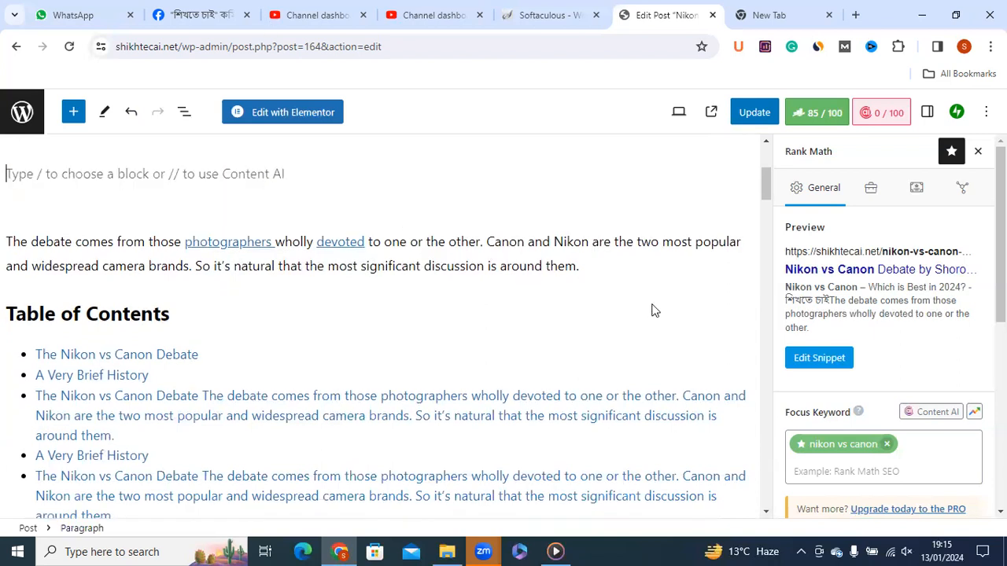
pyautogui.scroll(3, 769, 175)
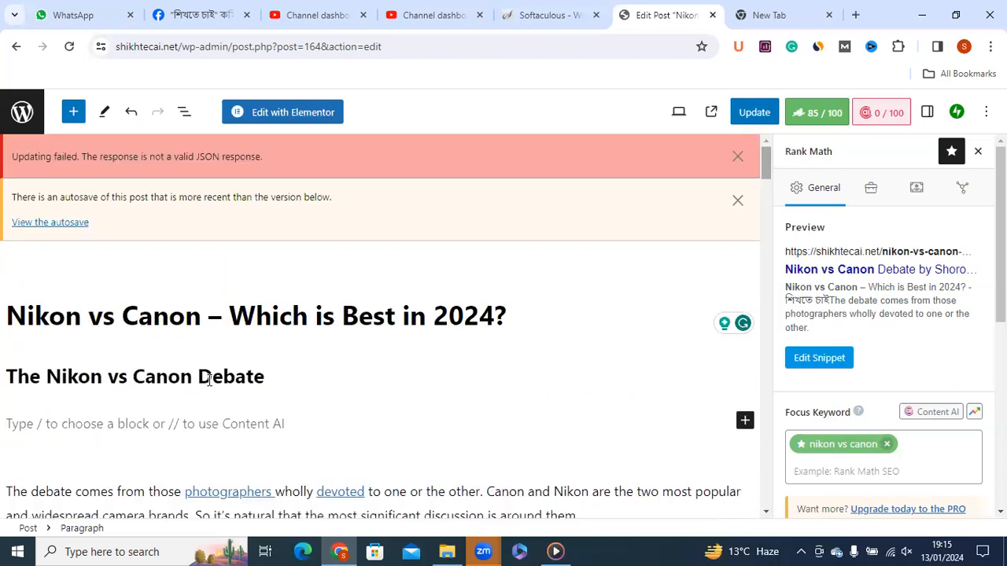
# Insert an empty paragraph block directly below the post title "Nikon vs Canon – Which is Best in 2024?".
pyautogui.click(519, 319)
pyautogui.keyDown('shift'); pyautogui.click(11, 315); pyautogui.keyUp('shift')
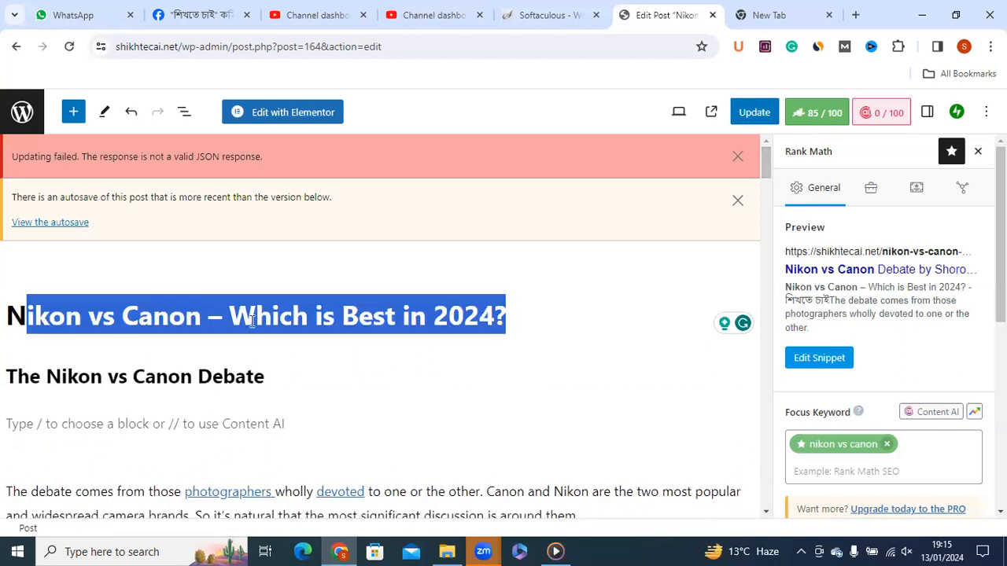
pyautogui.click(462, 322)
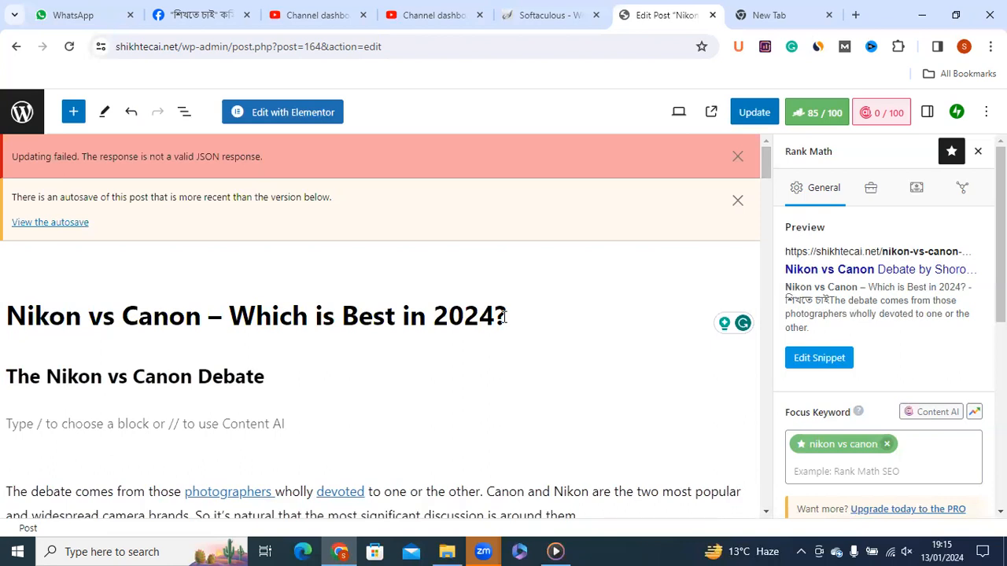
pyautogui.press('Return')
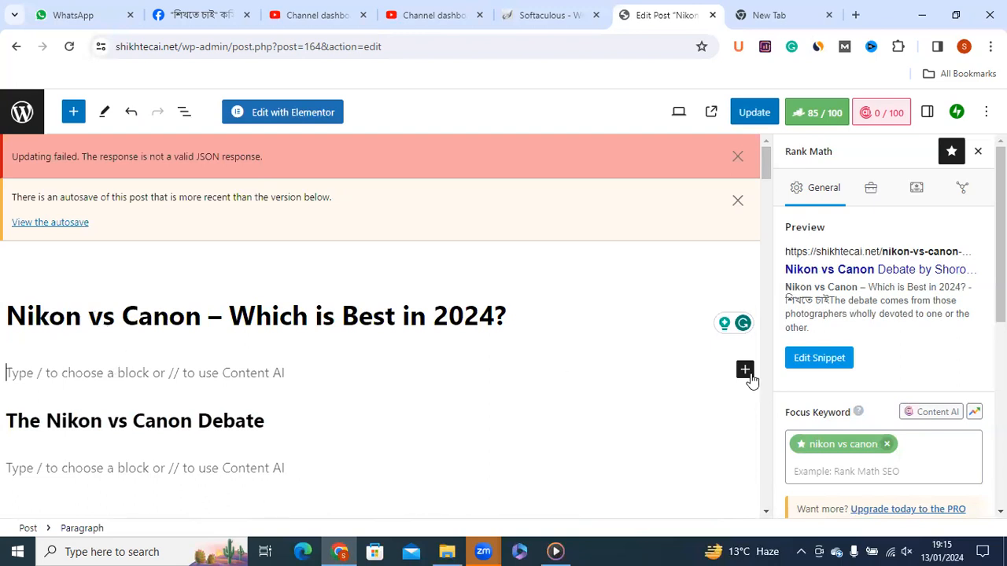
# Search the block library for "table" and close the library without inserting a block.
pyautogui.click(72, 114)
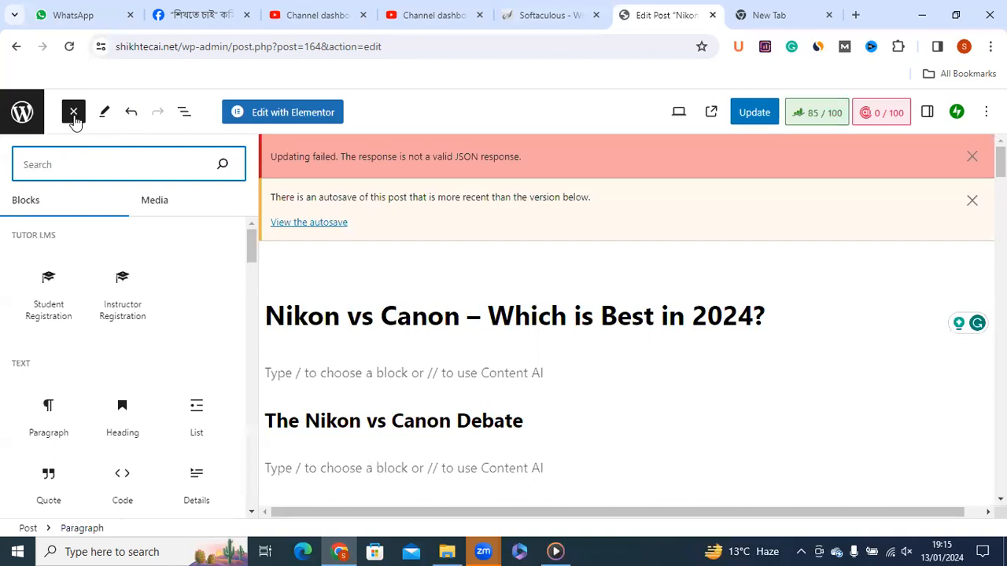
pyautogui.click(74, 115)
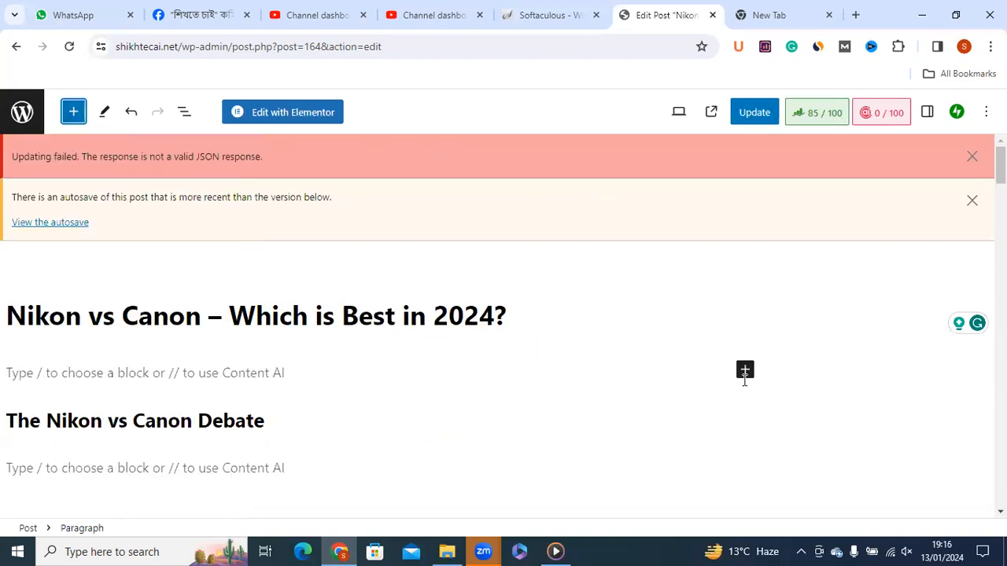
pyautogui.click(73, 112)
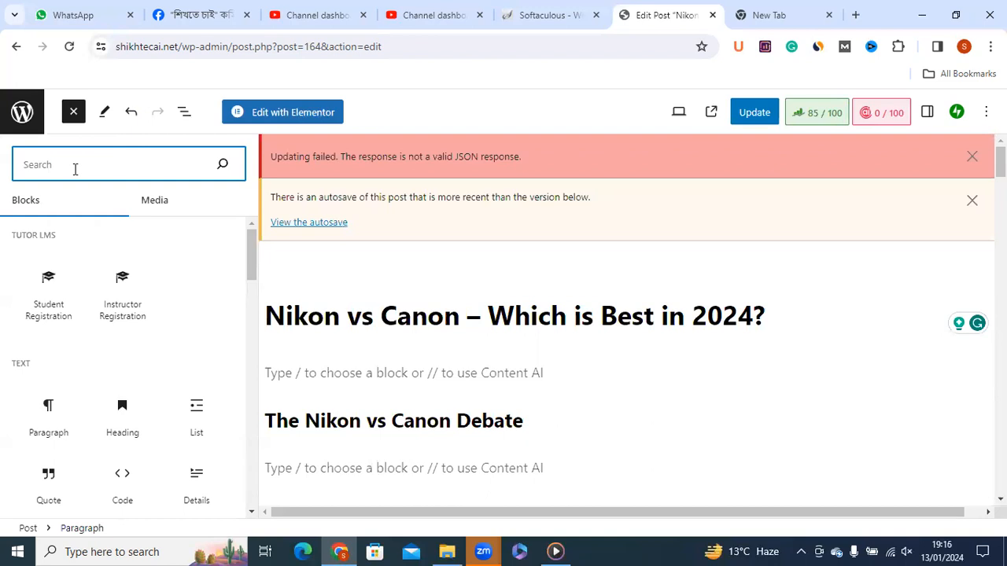
pyautogui.write('table')
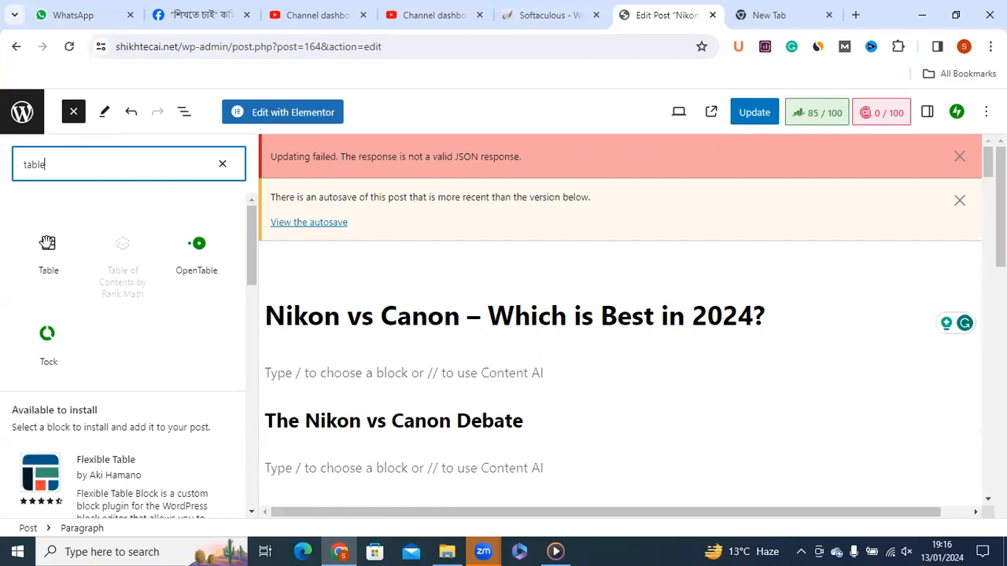
pyautogui.click(221, 165)
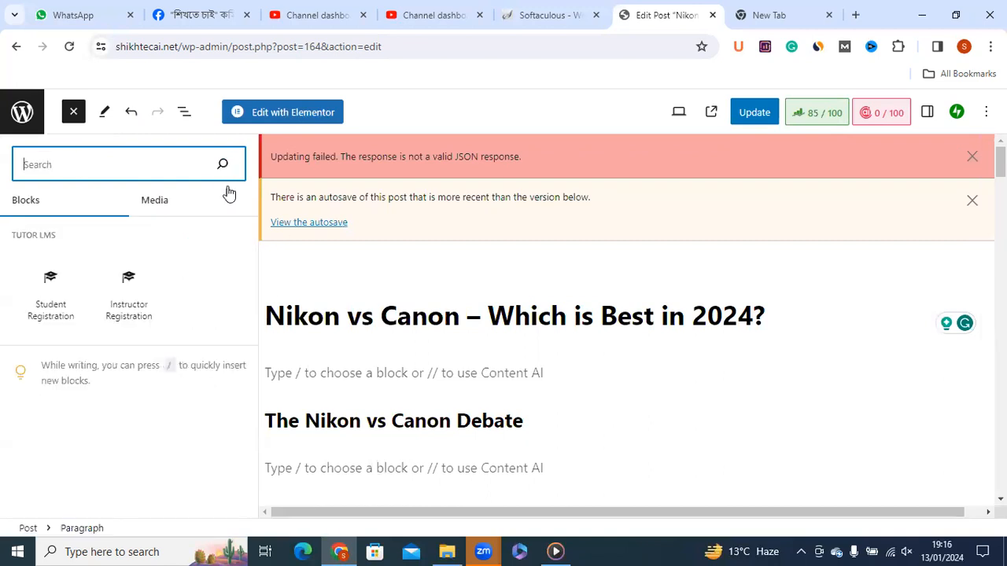
pyautogui.click(365, 399)
# Select the Table of Contents block and examine its heading entries.
pyautogui.scroll(-1, 204, 377)
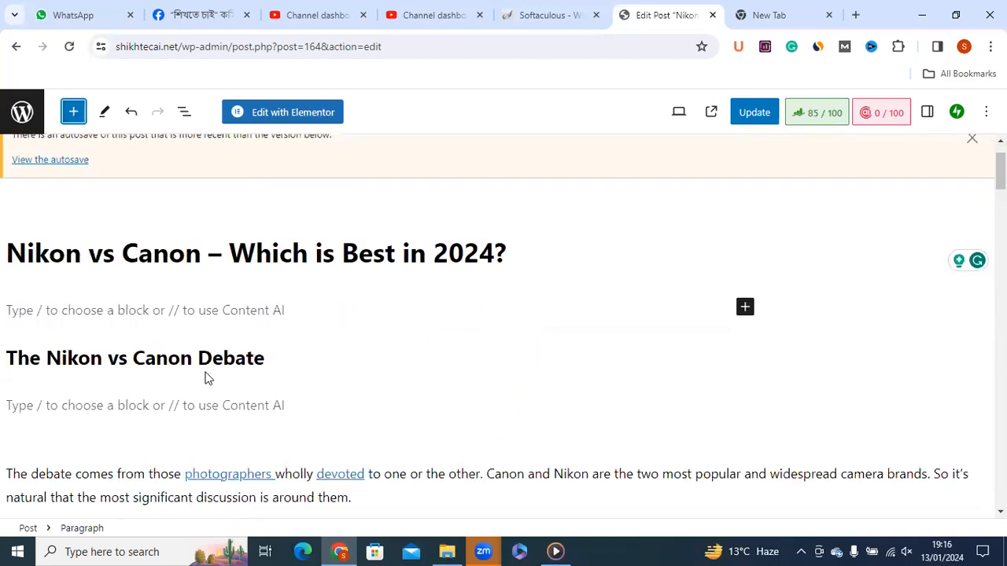
pyautogui.scroll(-3, 236, 381)
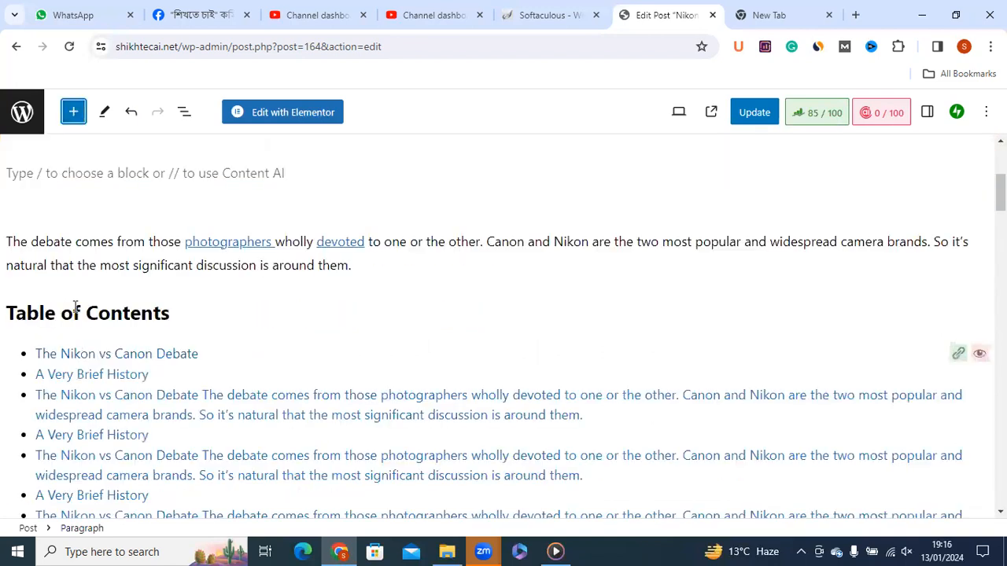
pyautogui.click(36, 319)
pyautogui.scroll(-2, 87, 251)
pyautogui.rightClick(5, 221)
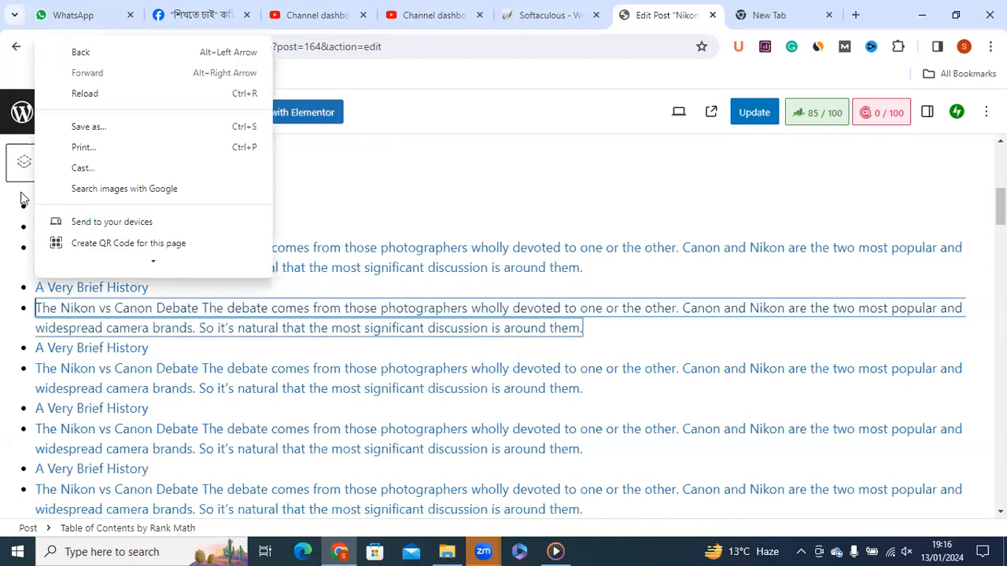
pyautogui.click(418, 197)
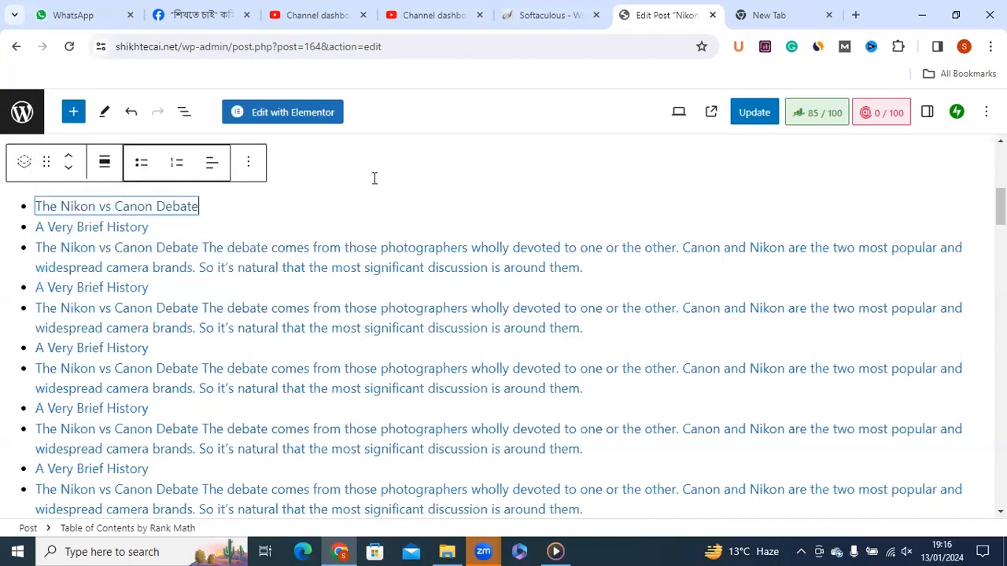
# Delete the Table of Contents block located below the introductory debate paragraph.
pyautogui.click(412, 163)
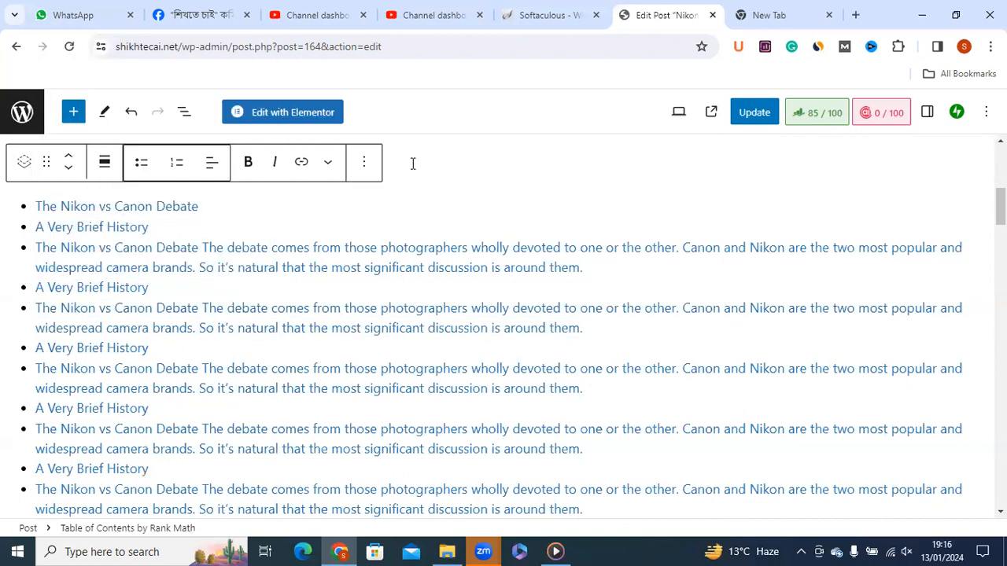
pyautogui.scroll(2, 213, 212)
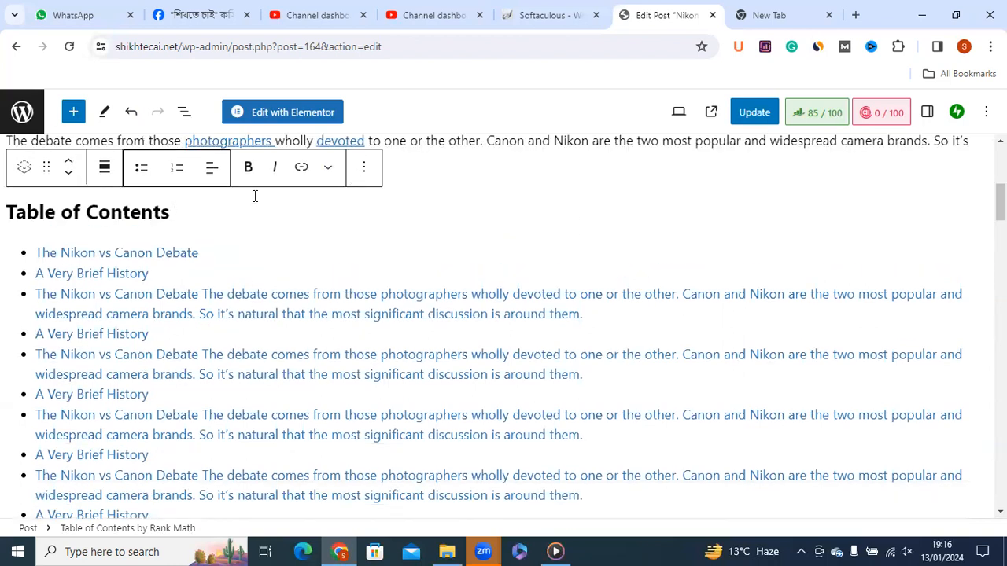
pyautogui.click(364, 168)
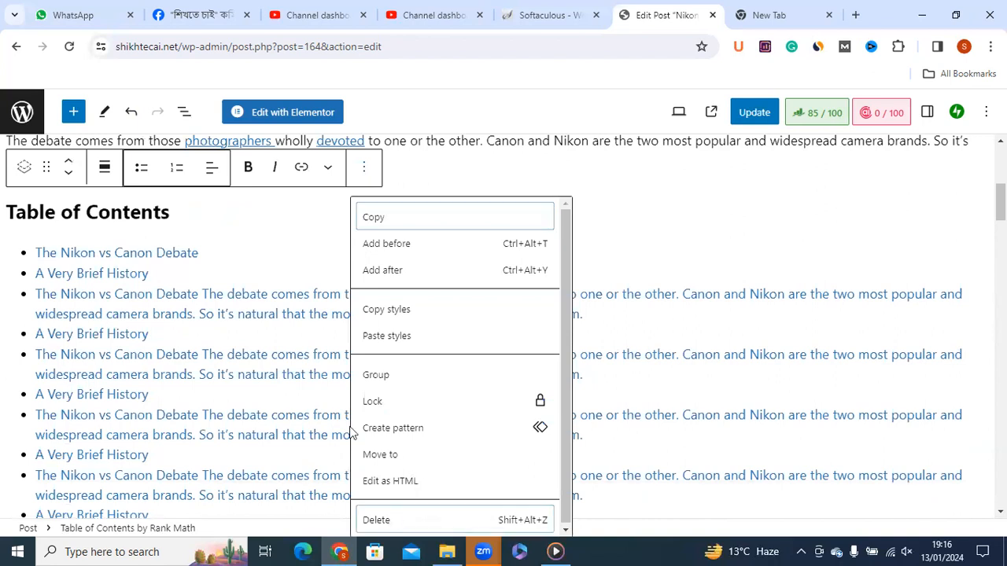
pyautogui.click(393, 520)
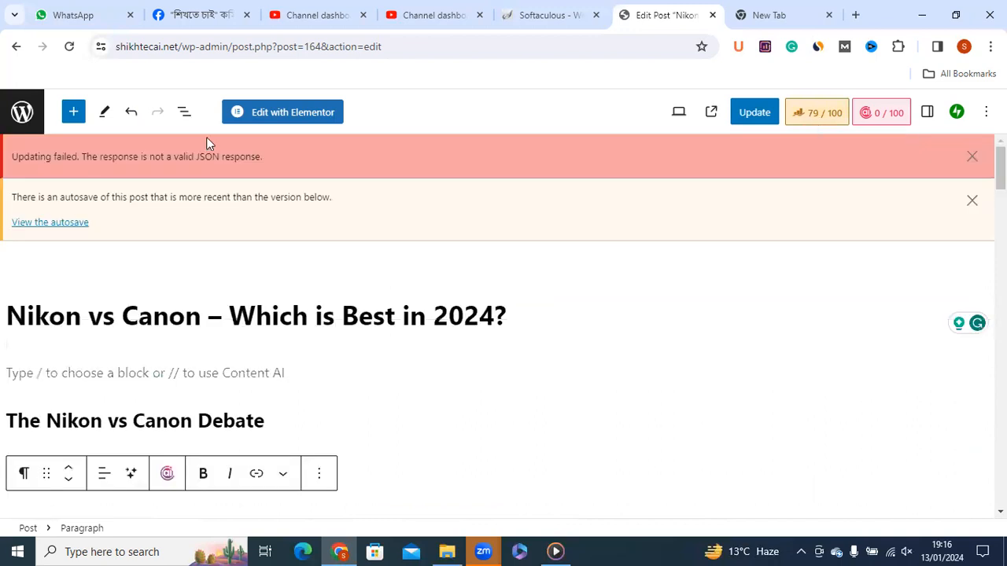
# Find "table" in the block library and insert a Table of Contents by Rank Math block directly below the post title.
pyautogui.click(72, 379)
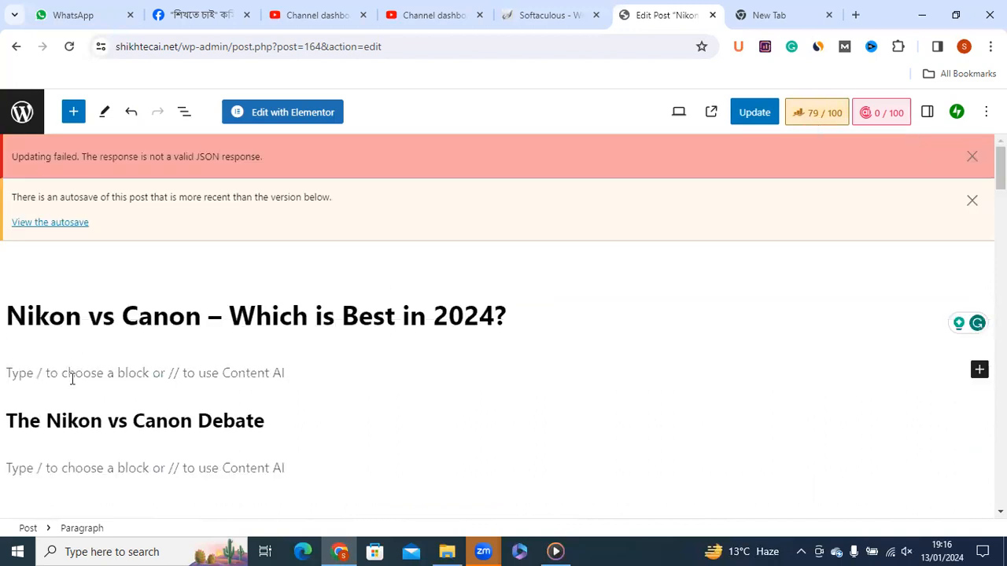
pyautogui.click(72, 113)
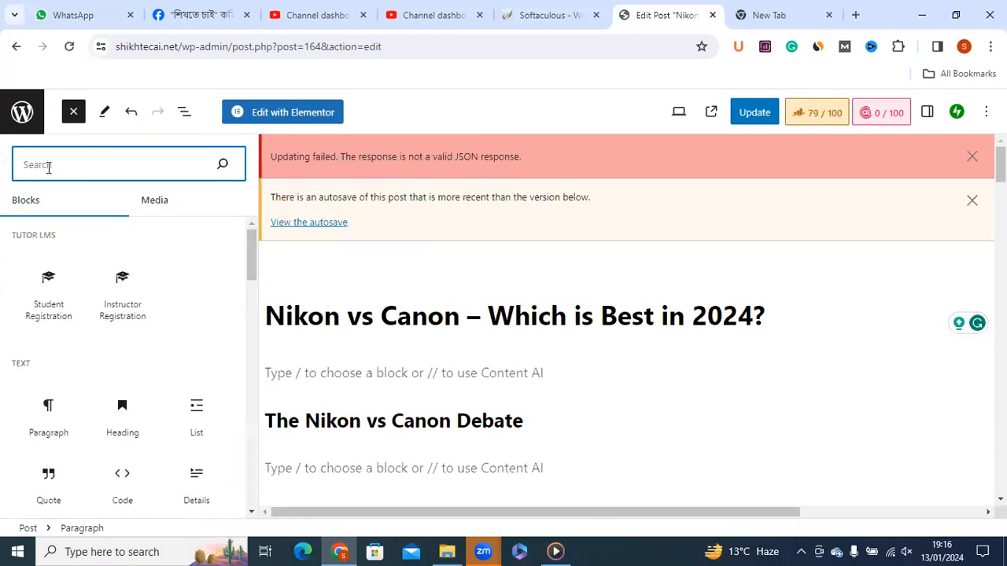
pyautogui.write('table')
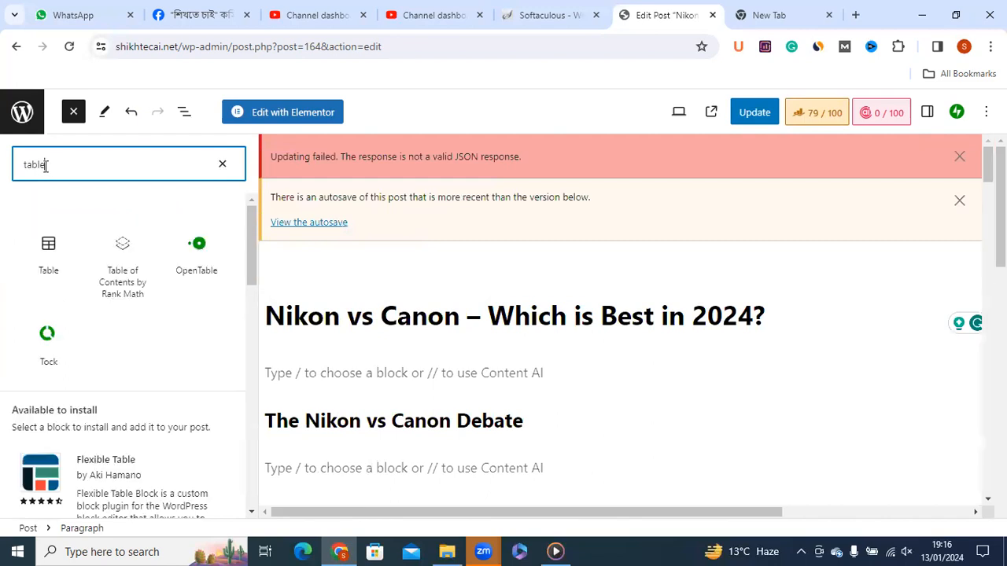
pyautogui.moveTo(141, 299)
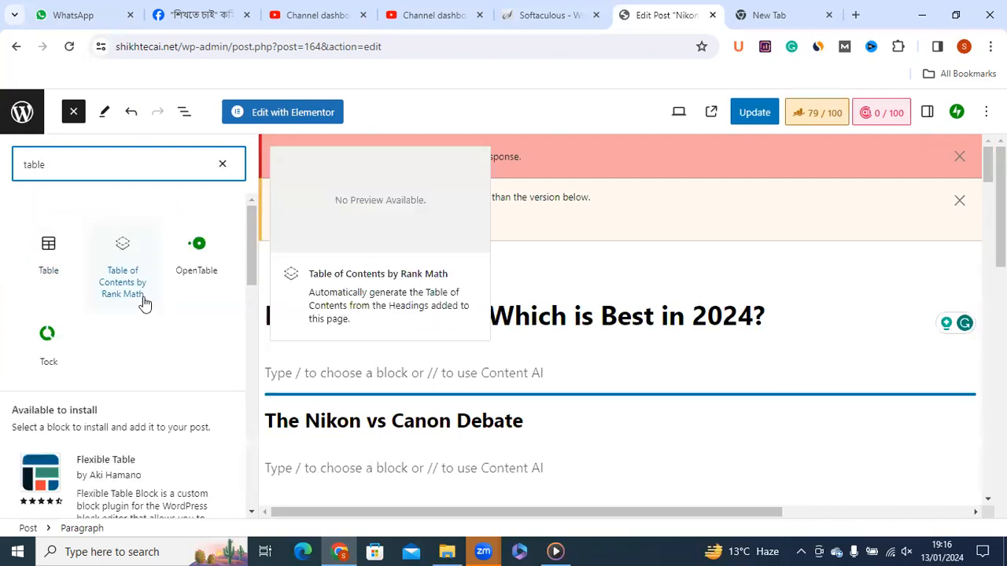
pyautogui.click(137, 243)
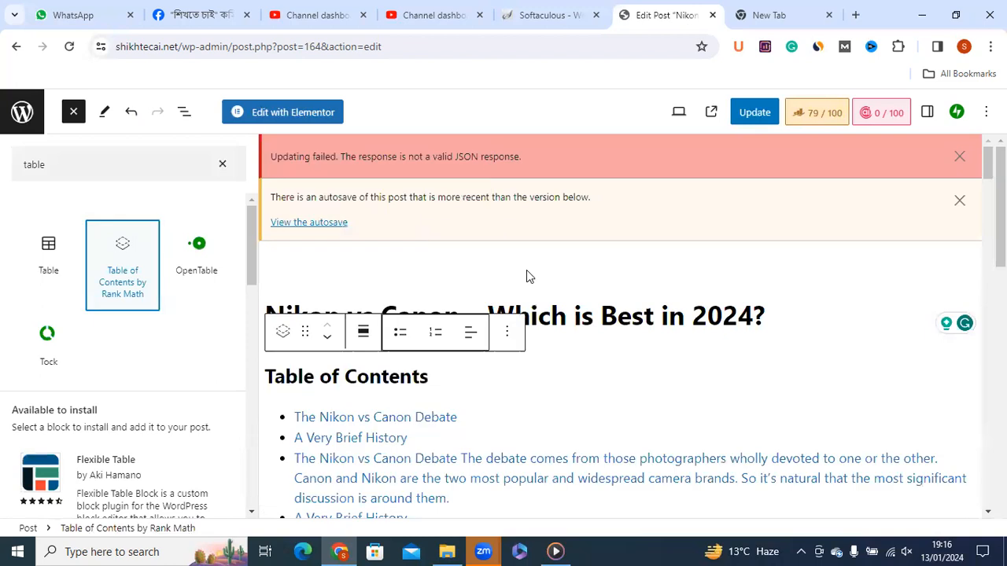
pyautogui.click(223, 165)
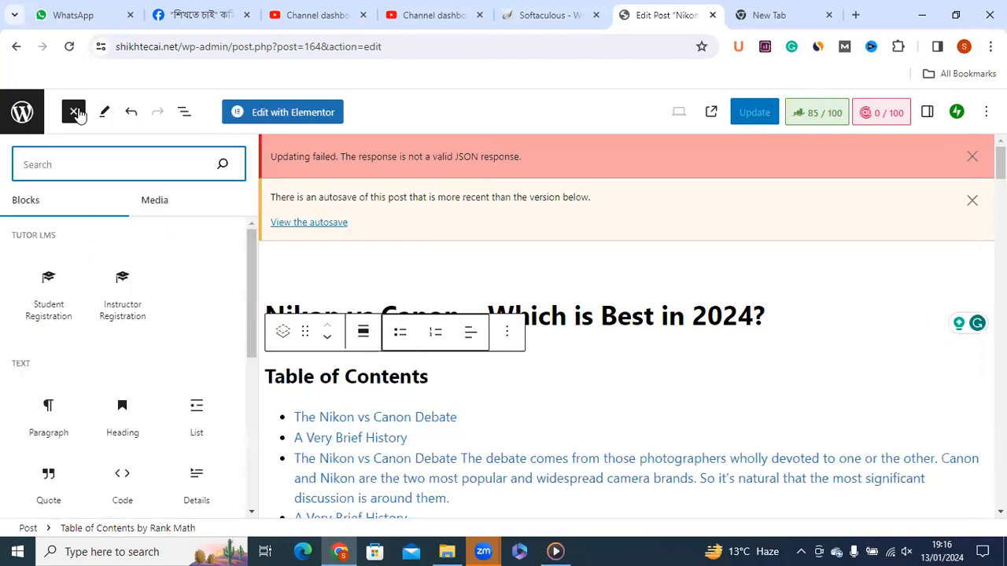
pyautogui.click(75, 112)
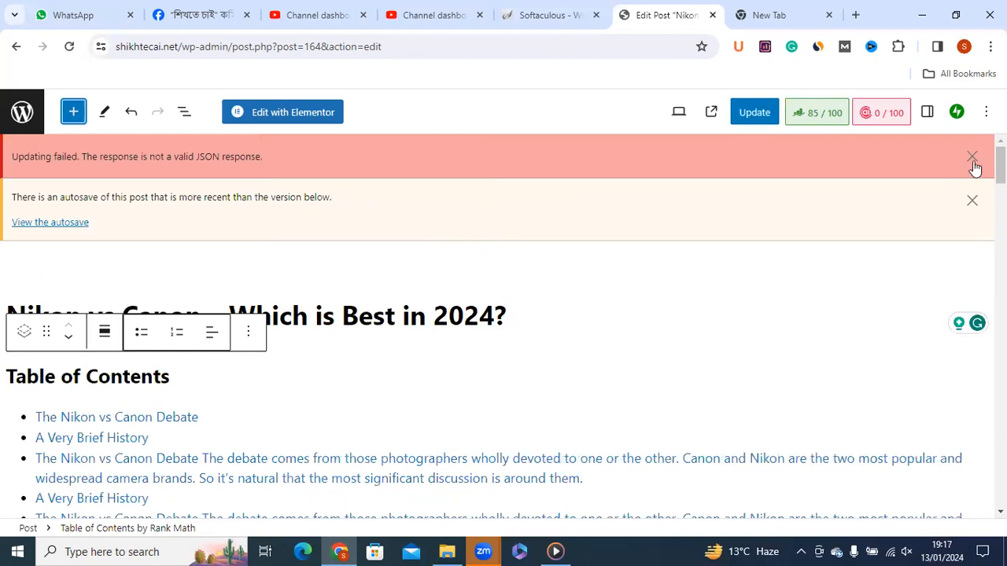
# Open the Rank Math analysis and examine the Basic SEO checks, especially the meta description and content length items.
pyautogui.click(828, 115)
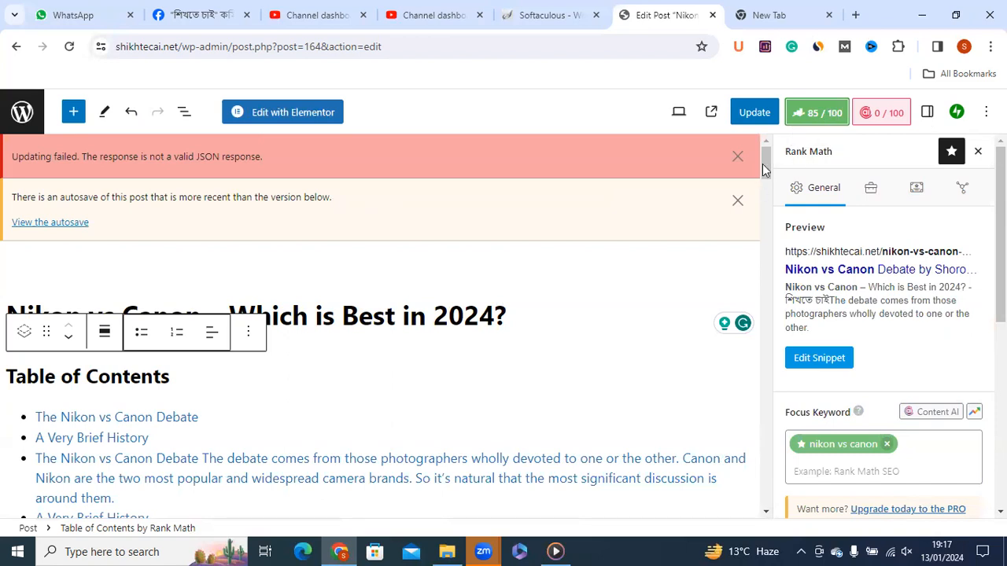
pyautogui.moveTo(767, 160); pyautogui.dragTo(769, 151)
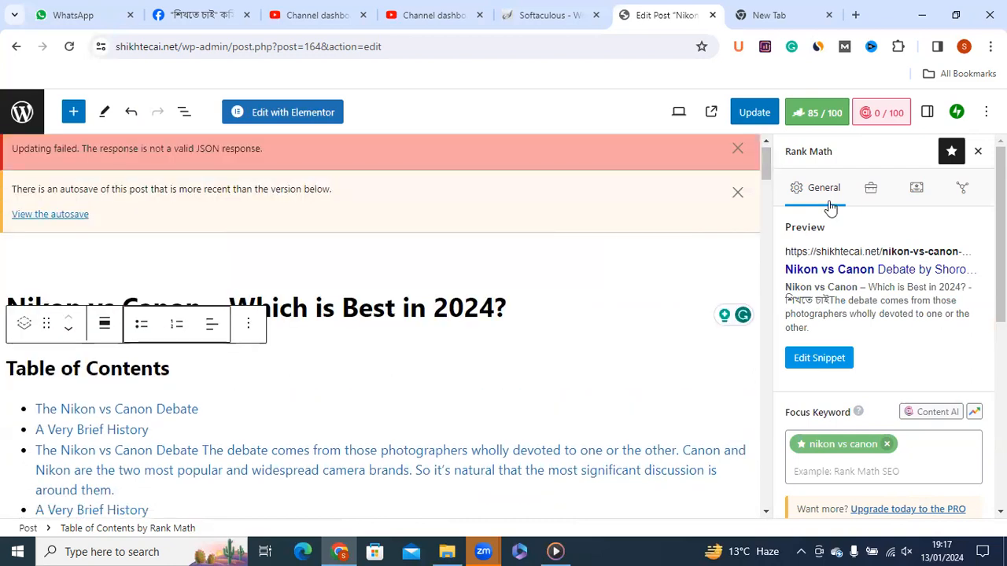
pyautogui.scroll(-1, 775, 166)
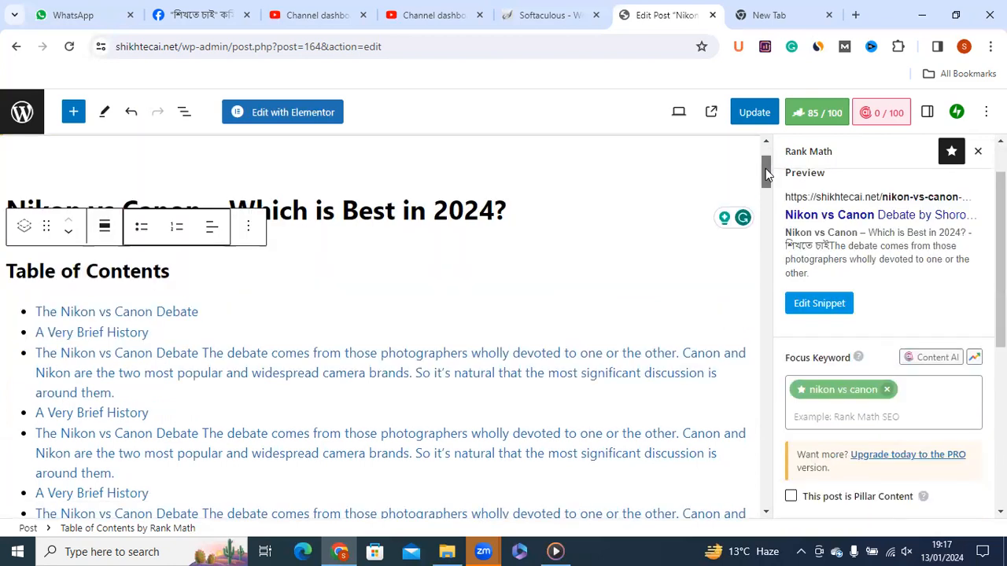
pyautogui.scroll(-1, 767, 169)
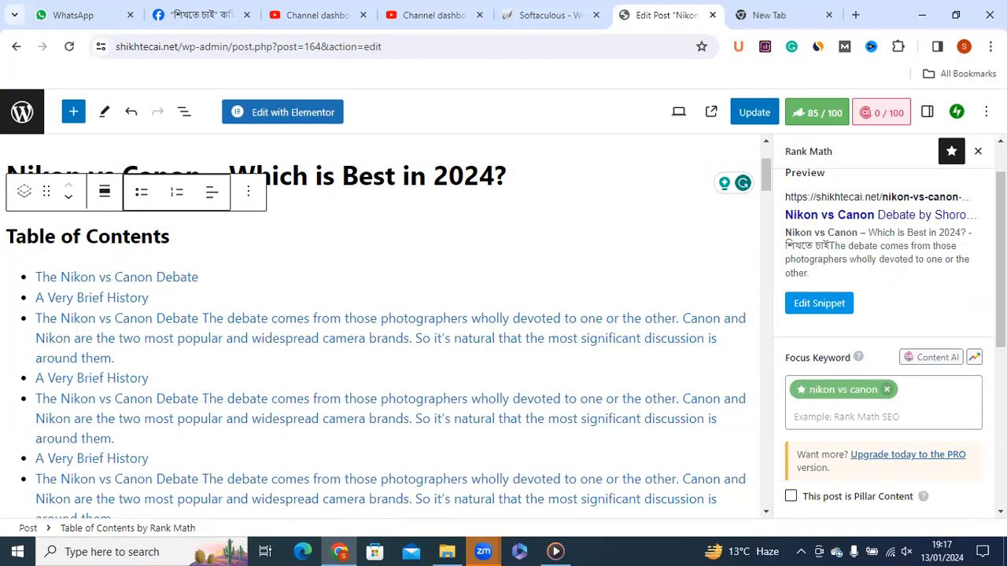
pyautogui.scroll(-1, 885, 338)
pyautogui.scroll(-3, 884, 339)
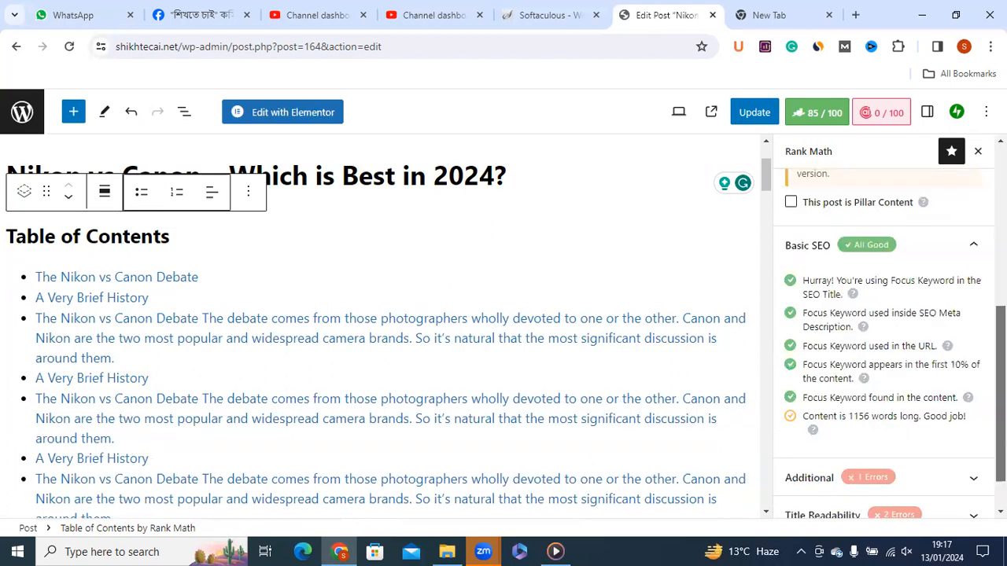
pyautogui.scroll(-1, 882, 236)
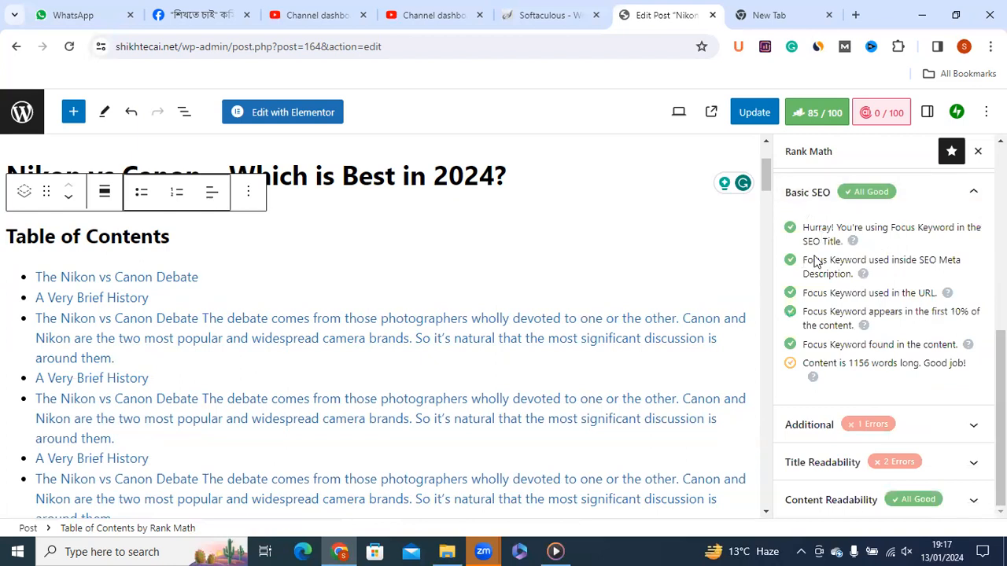
pyautogui.moveTo(802, 227); pyautogui.dragTo(846, 273)
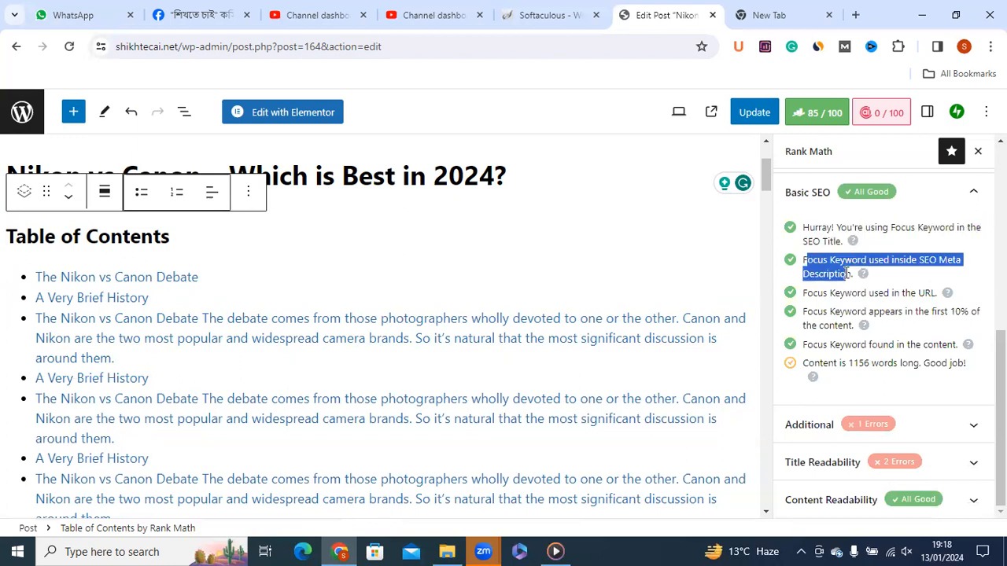
pyautogui.click(823, 358)
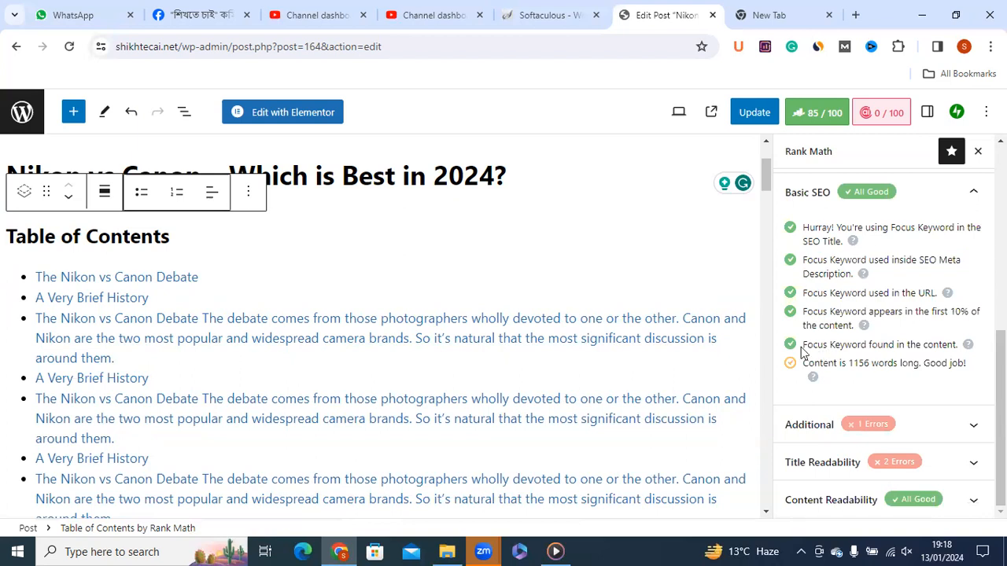
pyautogui.moveTo(803, 363); pyautogui.dragTo(953, 365)
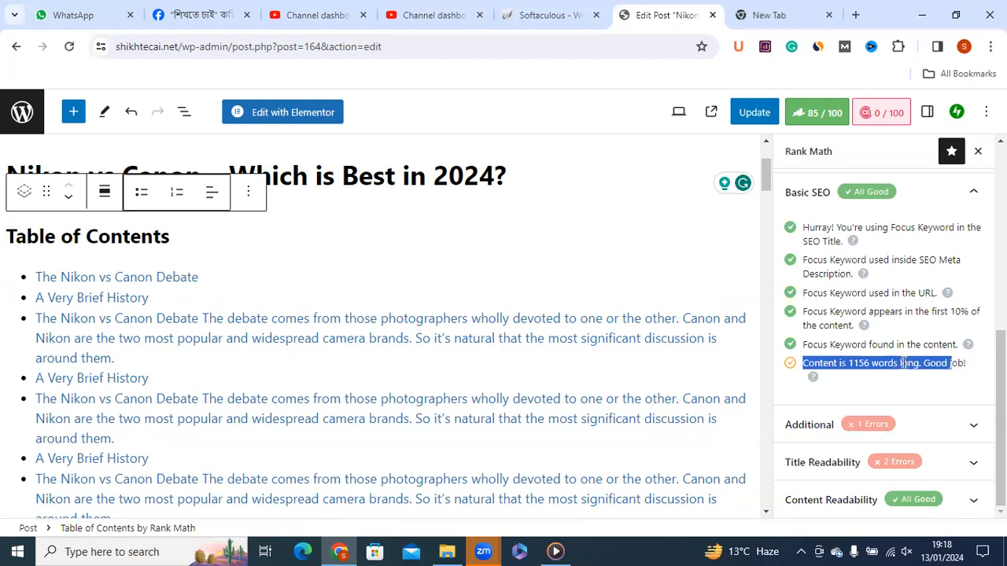
pyautogui.click(793, 371)
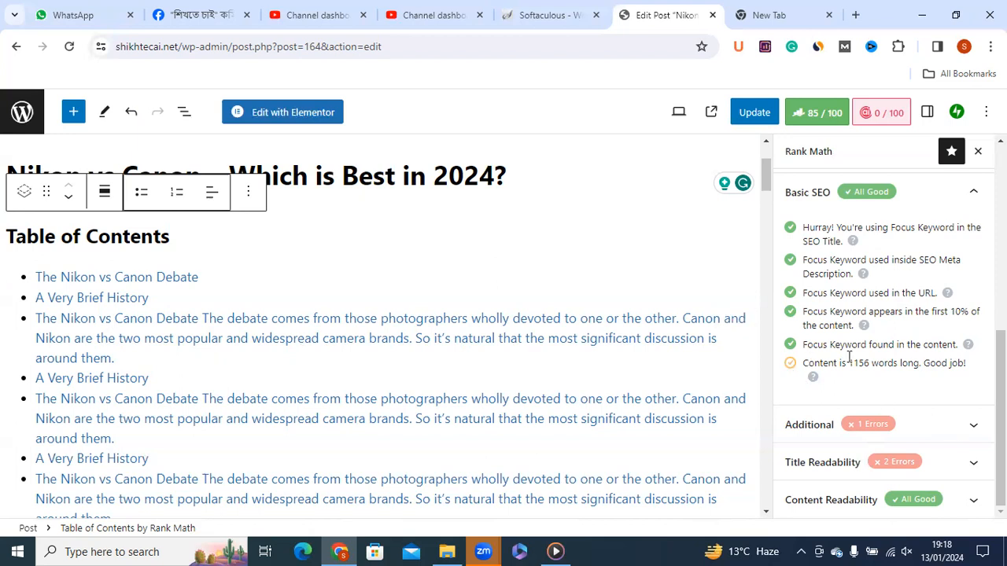
pyautogui.moveTo(889, 362)
pyautogui.mouseDown()
pyautogui.moveTo(781, 364)
pyautogui.moveTo(886, 364)
pyautogui.mouseUp()
pyautogui.click(913, 362)
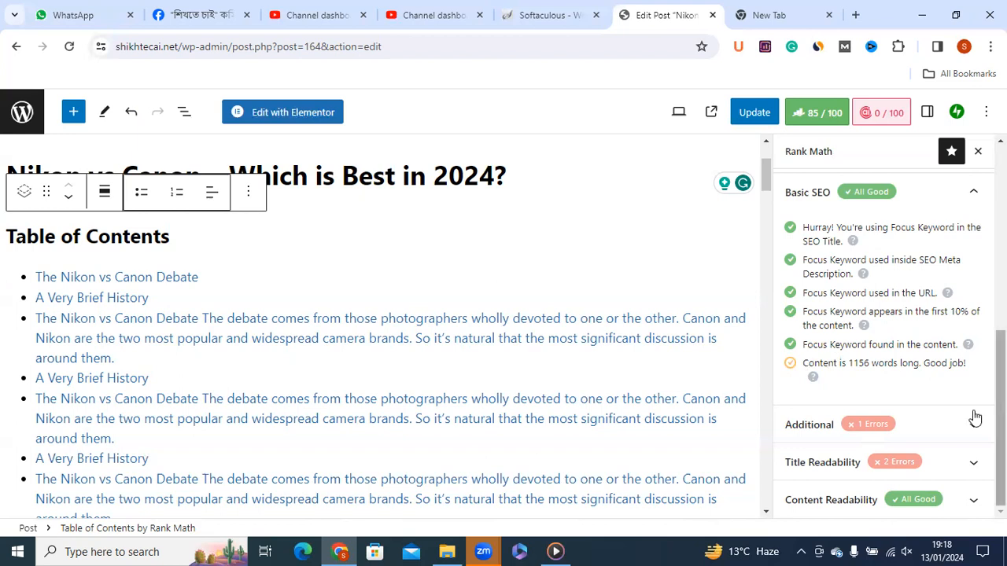
# Expand the Additional checks in Rank Math and review them down to the Content AI recommendation.
pyautogui.click(952, 425)
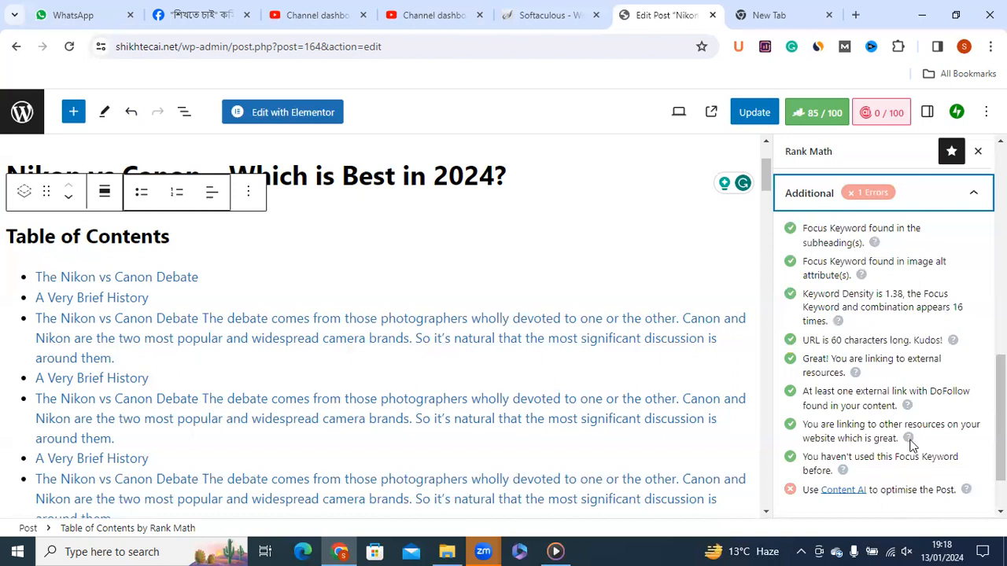
pyautogui.scroll(-1, 797, 422)
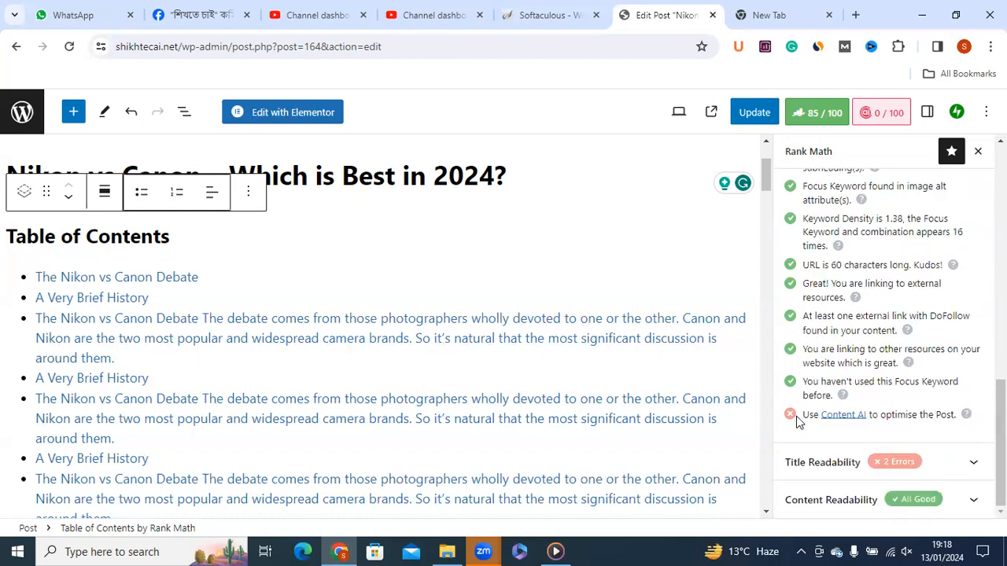
pyautogui.moveTo(806, 414); pyautogui.dragTo(897, 415)
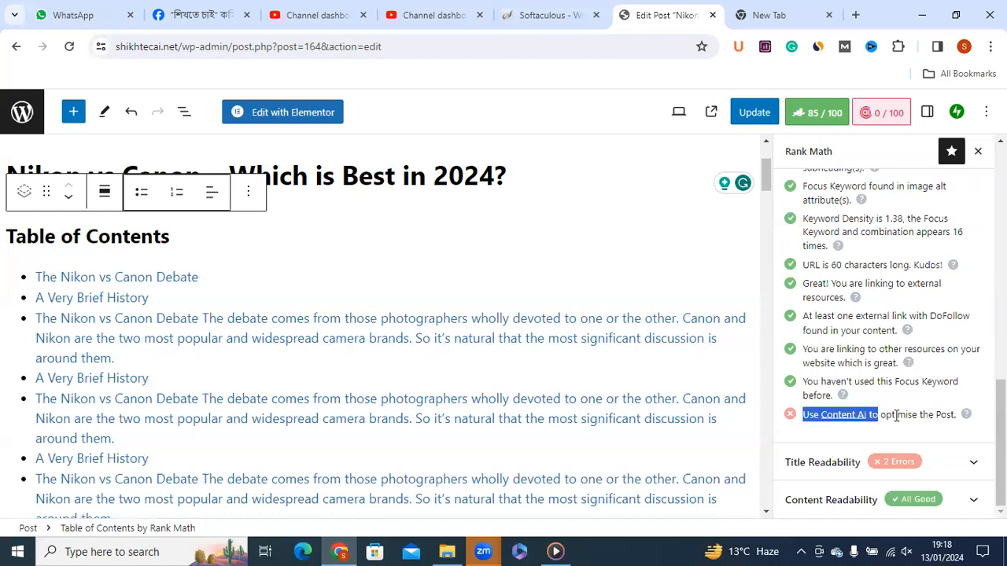
pyautogui.click(950, 414)
pyautogui.moveTo(805, 414); pyautogui.dragTo(938, 417)
# Expand the Title Readability checks and compare the sentiment, power word and number requirements with the post title.
pyautogui.click(972, 463)
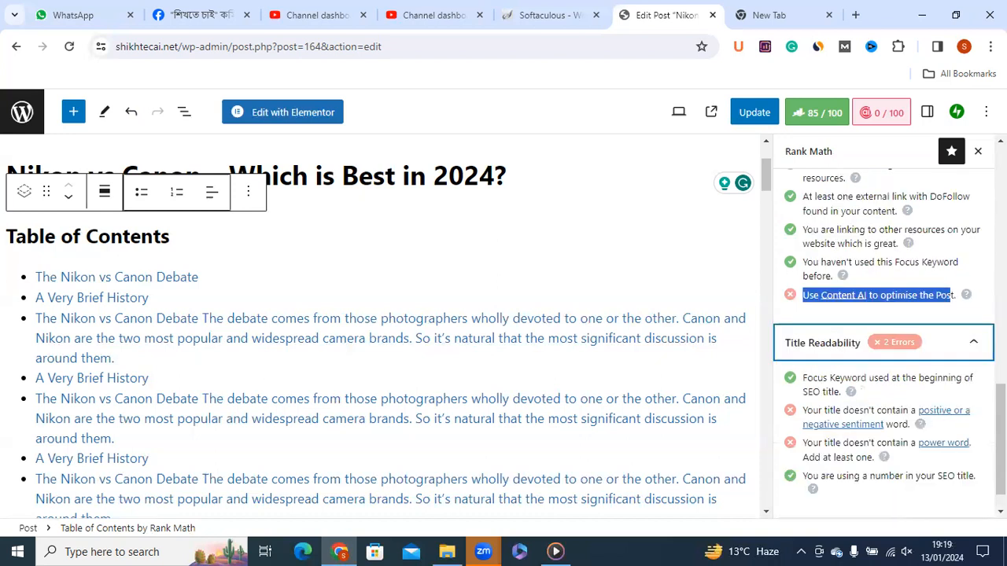
pyautogui.scroll(-1, 817, 354)
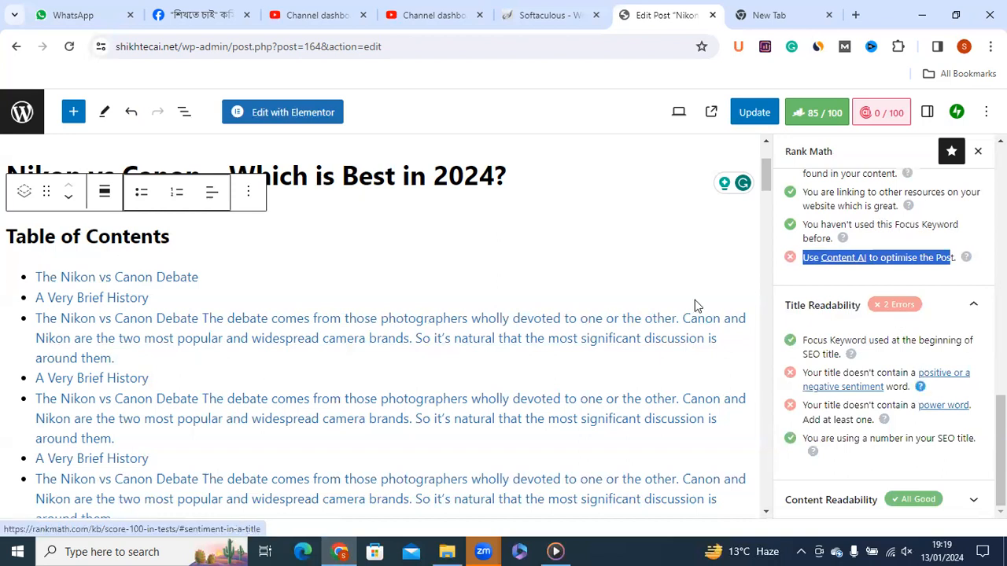
pyautogui.moveTo(514, 179); pyautogui.dragTo(4, 181)
pyautogui.click(797, 382)
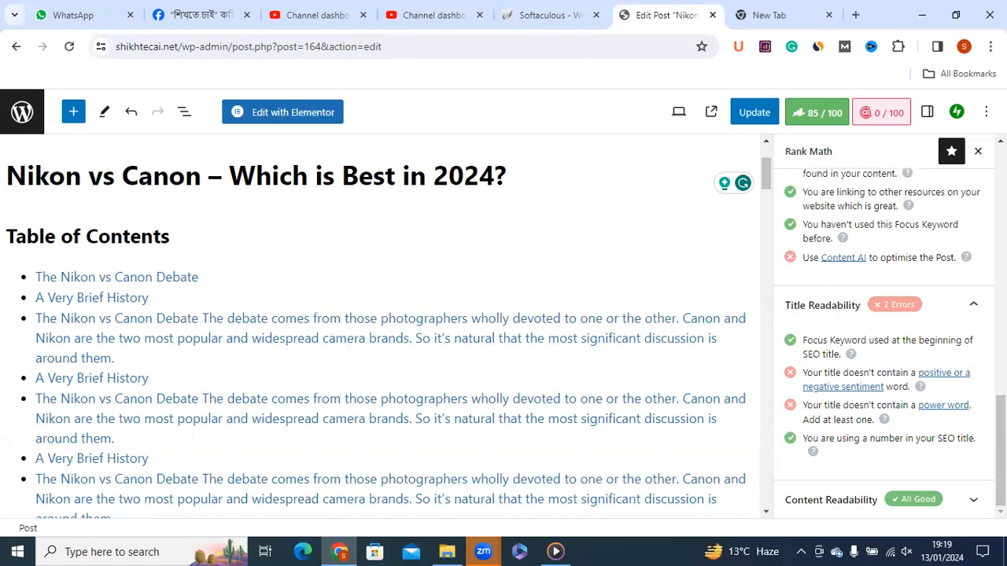
pyautogui.click(426, 179)
pyautogui.click(230, 174)
pyautogui.hotkey('shift', 'End')
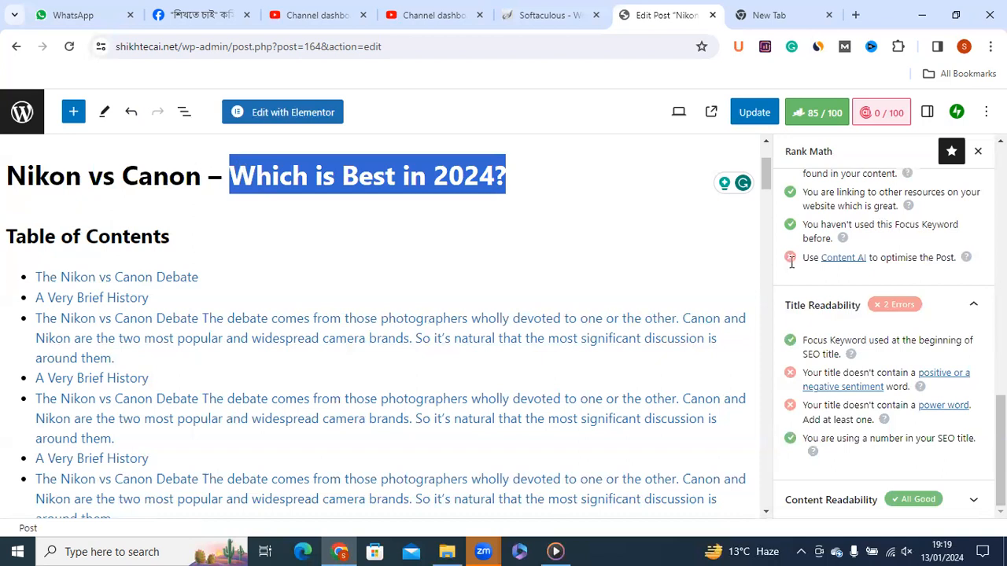
pyautogui.click(917, 339)
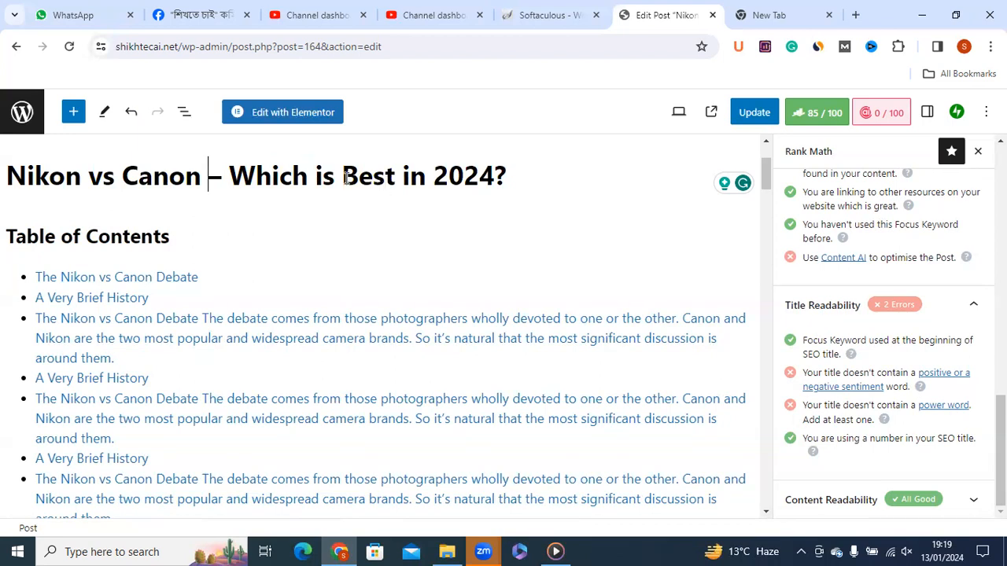
pyautogui.moveTo(529, 175); pyautogui.dragTo(7, 159)
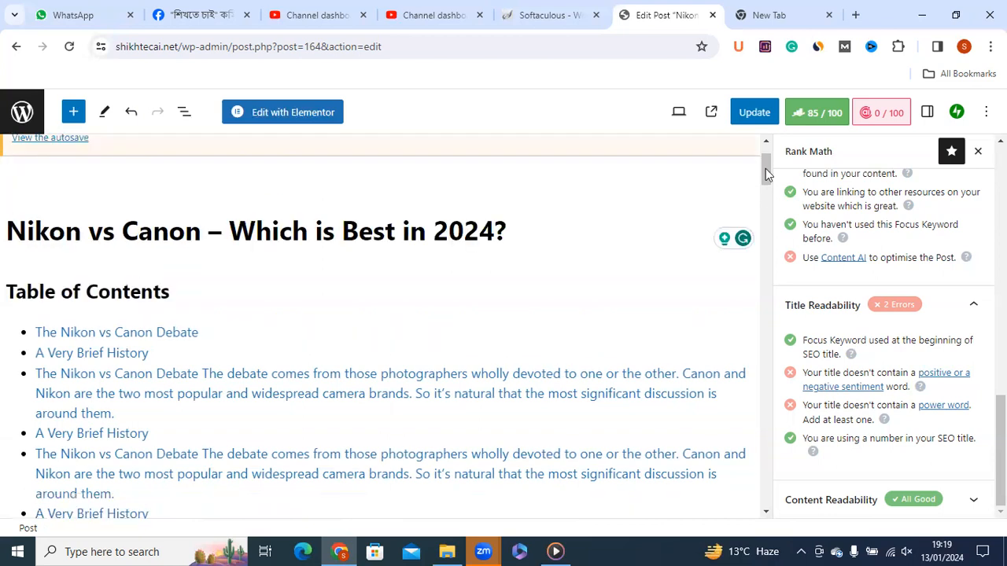
pyautogui.scroll(-1, 630, 182)
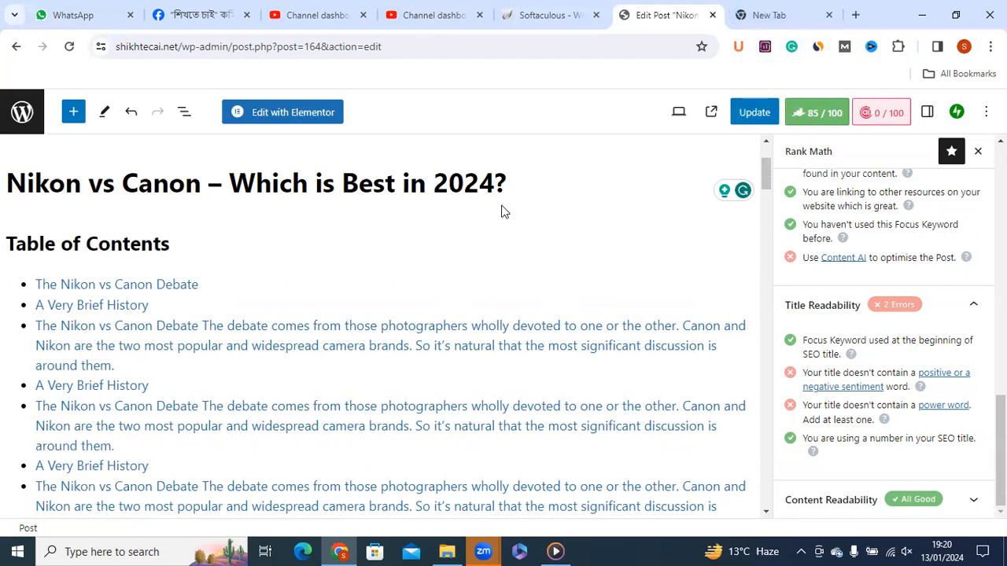
# Search Google for "which camera is best for photography" in the other browser tab and highlight the first result's title.
pyautogui.hotkey('ctrl', 'Tab')
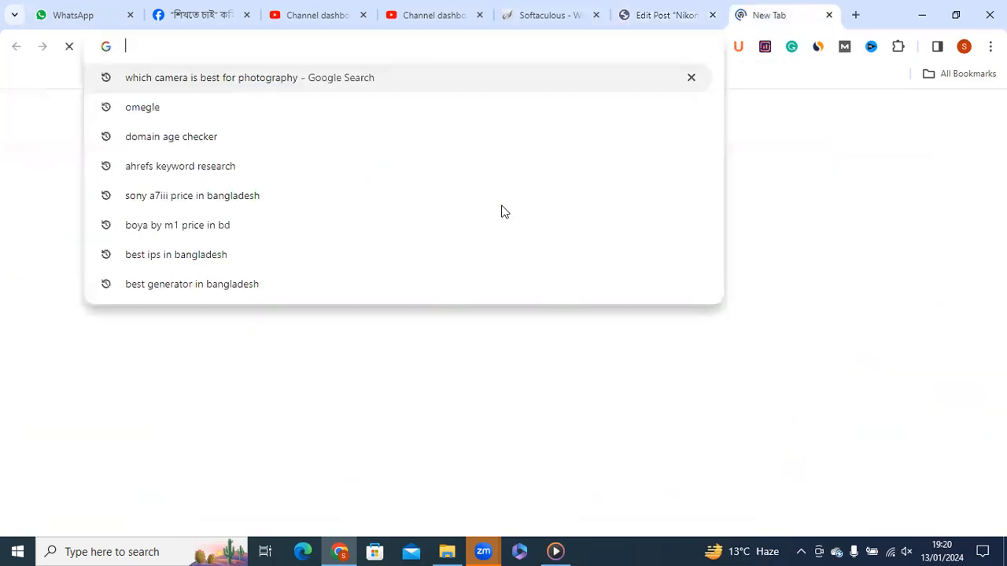
pyautogui.press('Return')
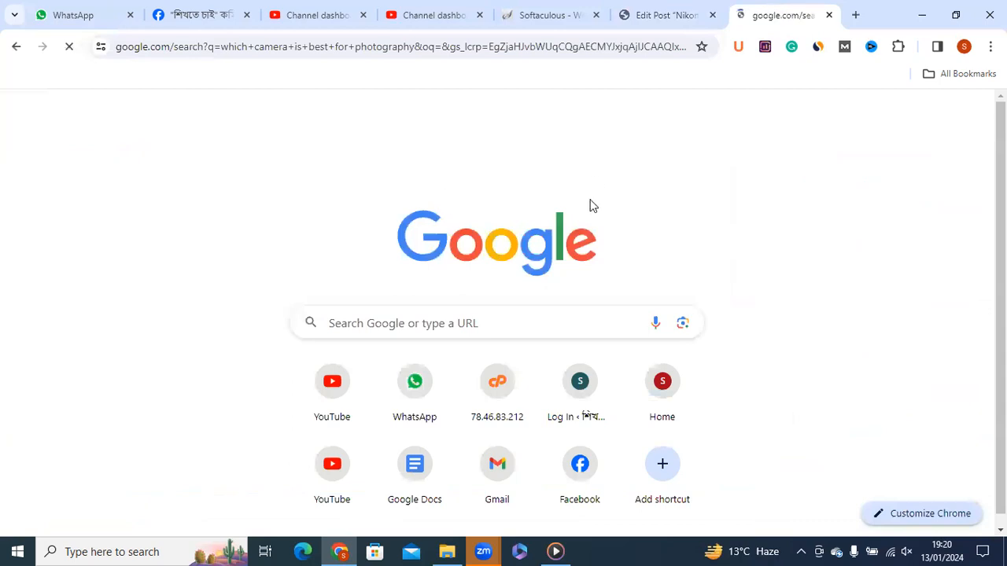
pyautogui.moveTo(125, 261); pyautogui.dragTo(200, 284)
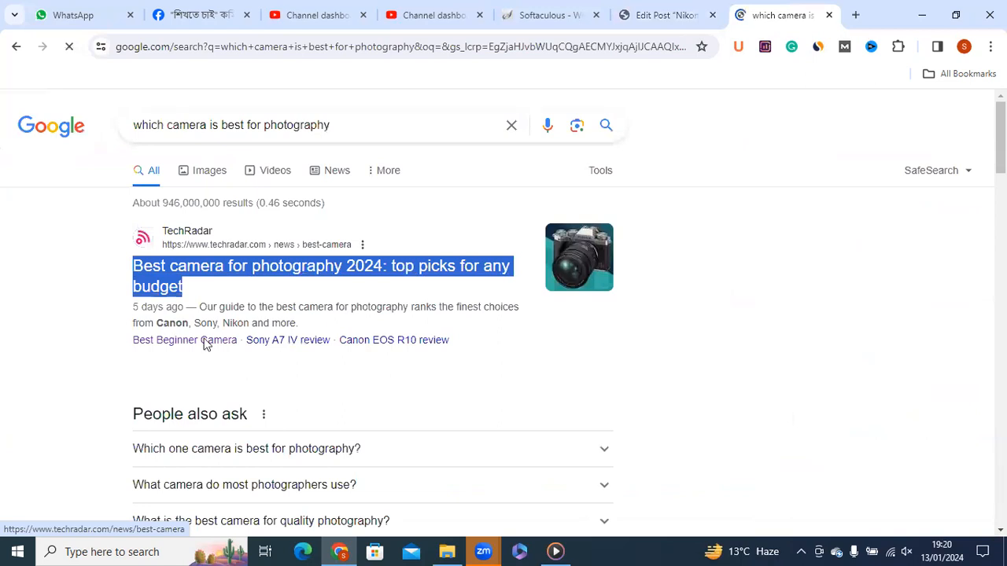
# Examine the first Google result by highlighting its description and its title.
pyautogui.moveTo(315, 341); pyautogui.dragTo(122, 274)
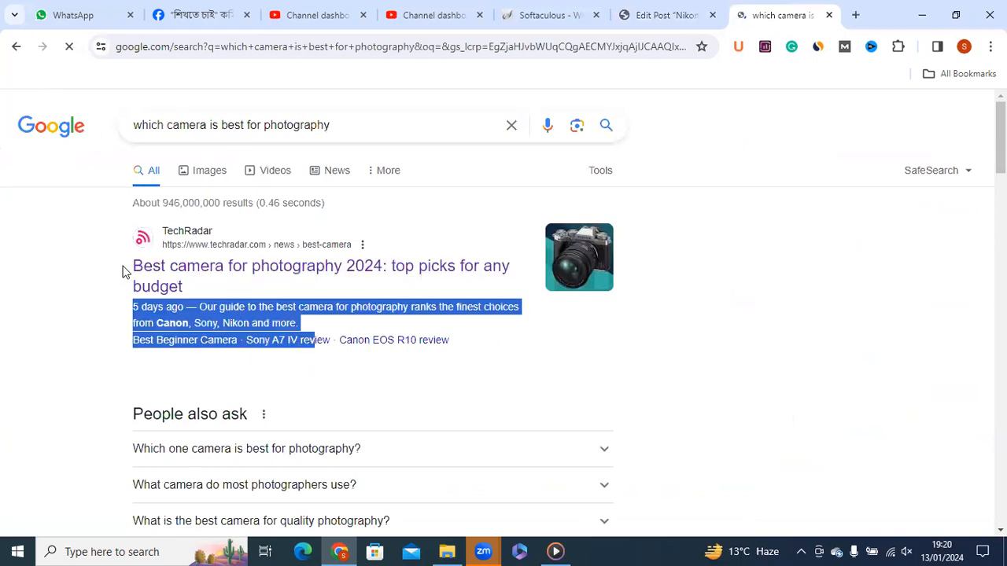
pyautogui.click(193, 284)
pyautogui.tripleClick(208, 287)
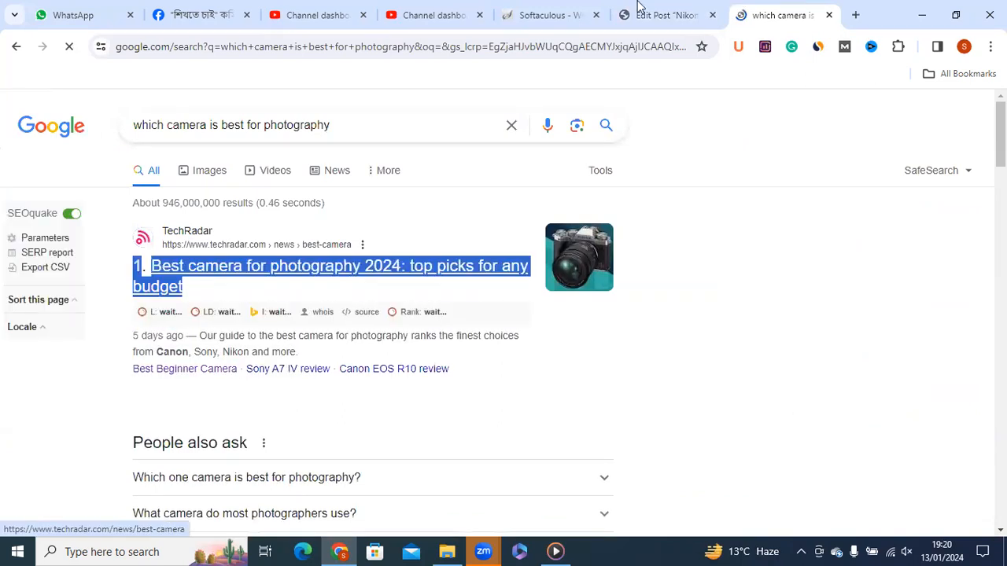
# Return to the post editor and compare the post title with the number check under Title Readability.
pyautogui.click(644, 14)
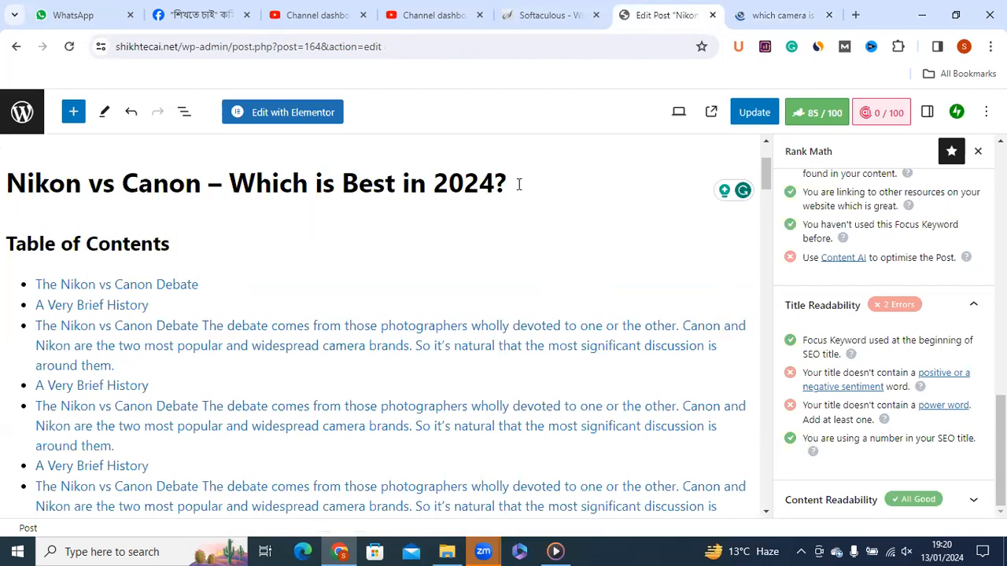
pyautogui.tripleClick(8, 181)
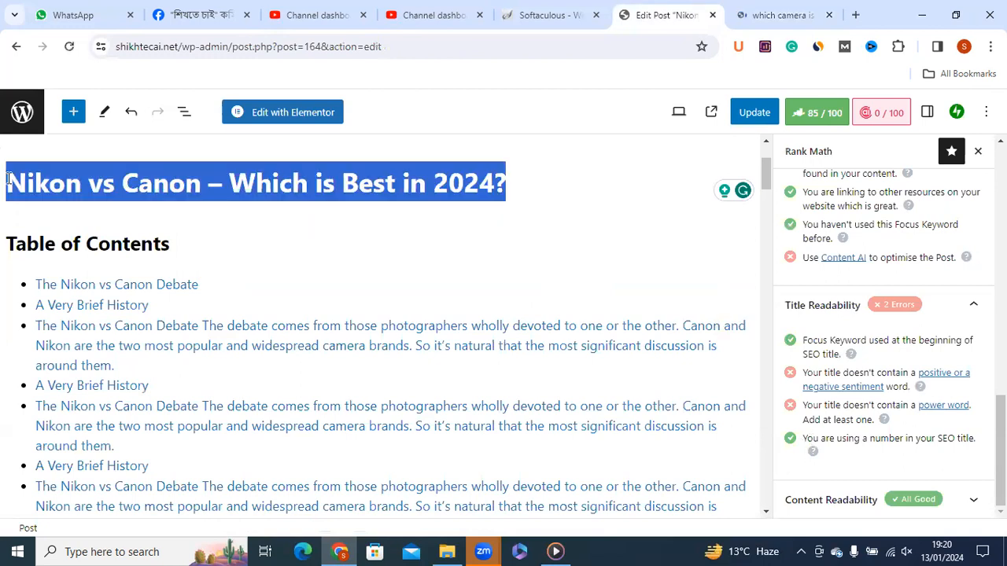
pyautogui.moveTo(803, 439); pyautogui.dragTo(839, 445)
pyautogui.click(841, 413)
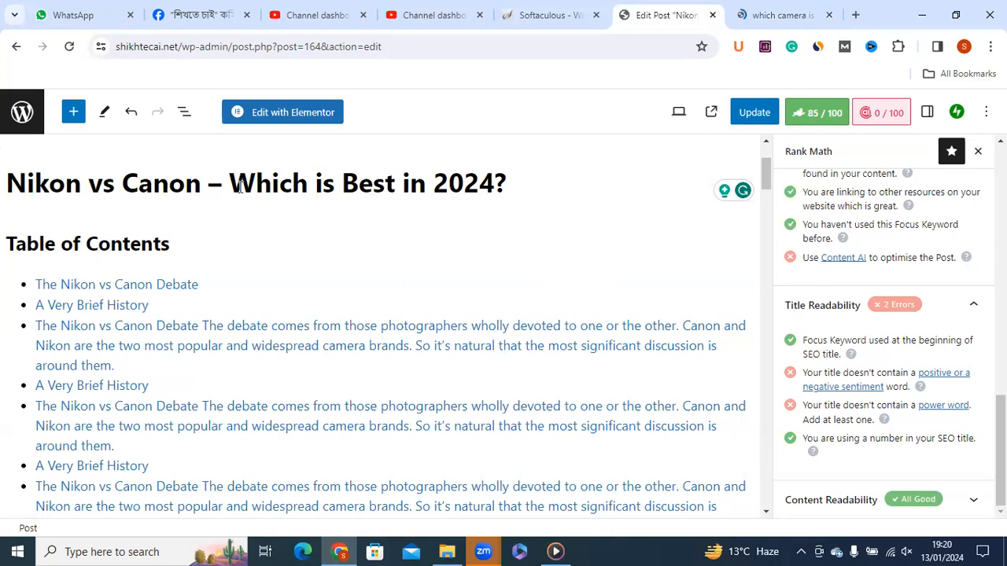
pyautogui.moveTo(326, 181); pyautogui.dragTo(29, 181)
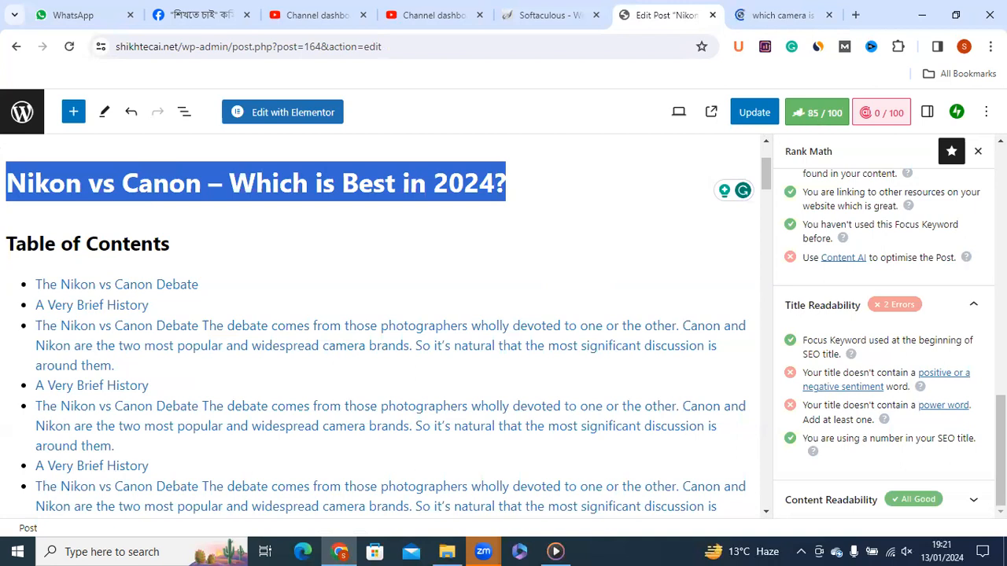
# Open the Rank Math snippet editor, examine the SEO title field, and close the editor.
pyautogui.scroll(10, 842, 358)
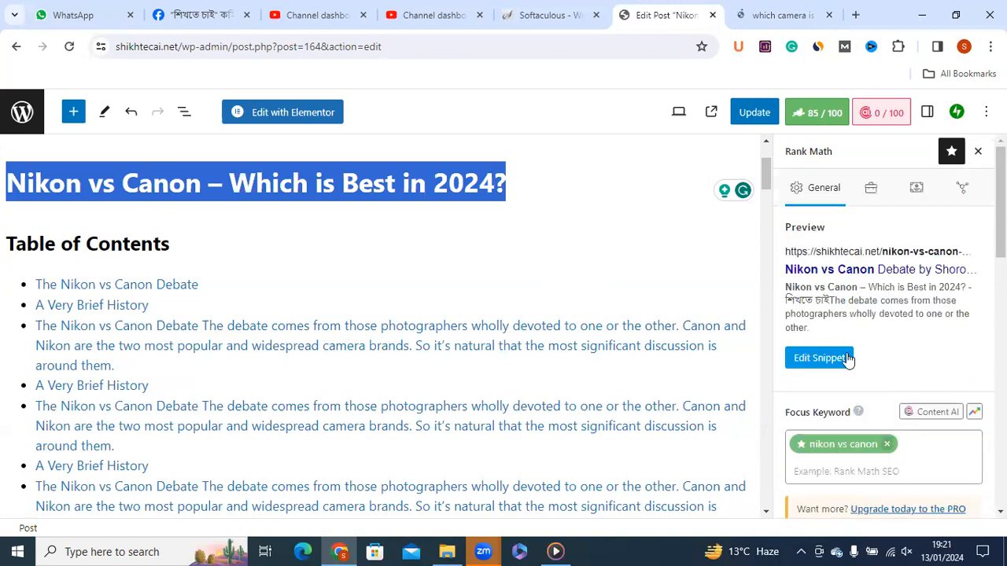
pyautogui.click(840, 360)
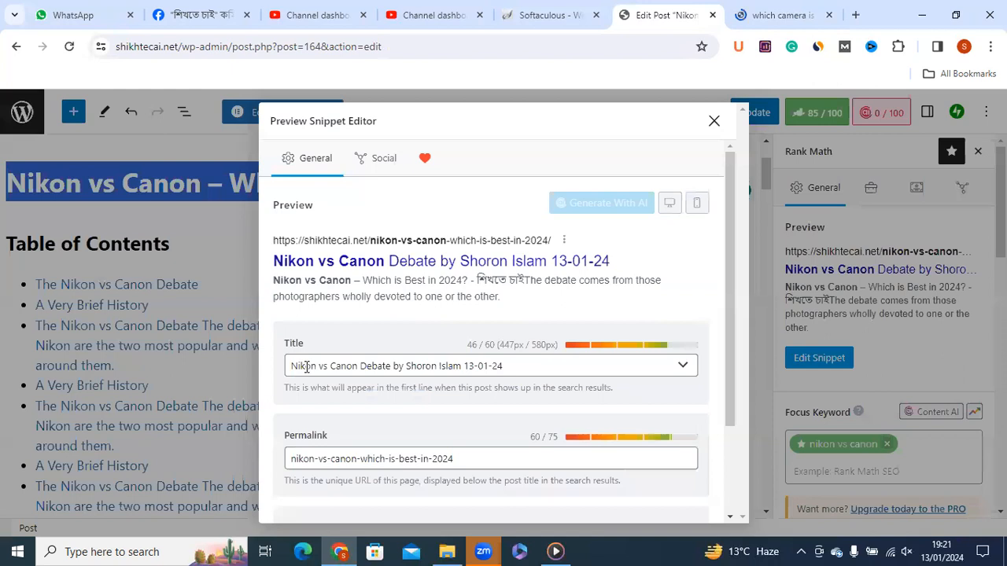
pyautogui.tripleClick(385, 370)
pyautogui.hotkey('ctrl', 'a')
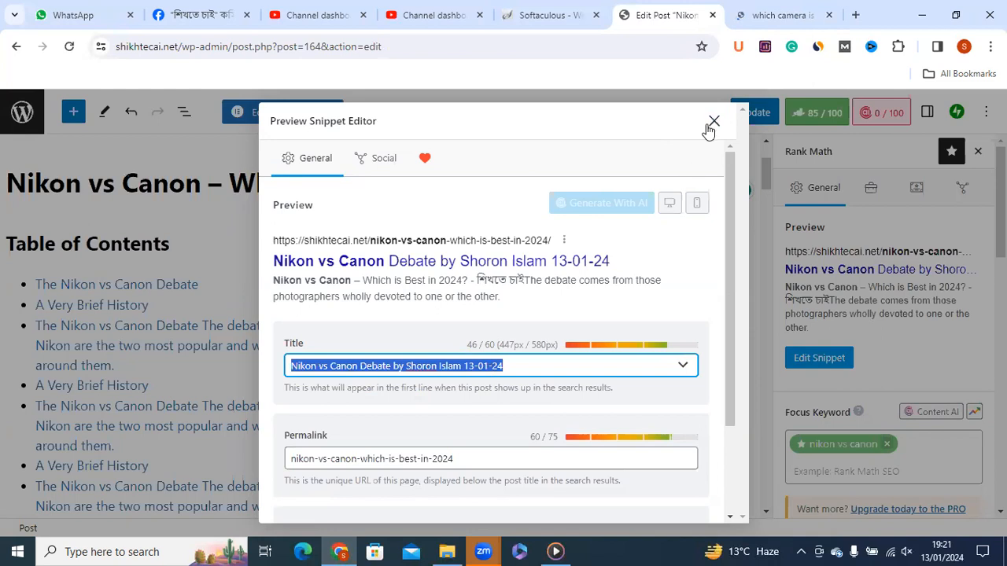
pyautogui.click(712, 123)
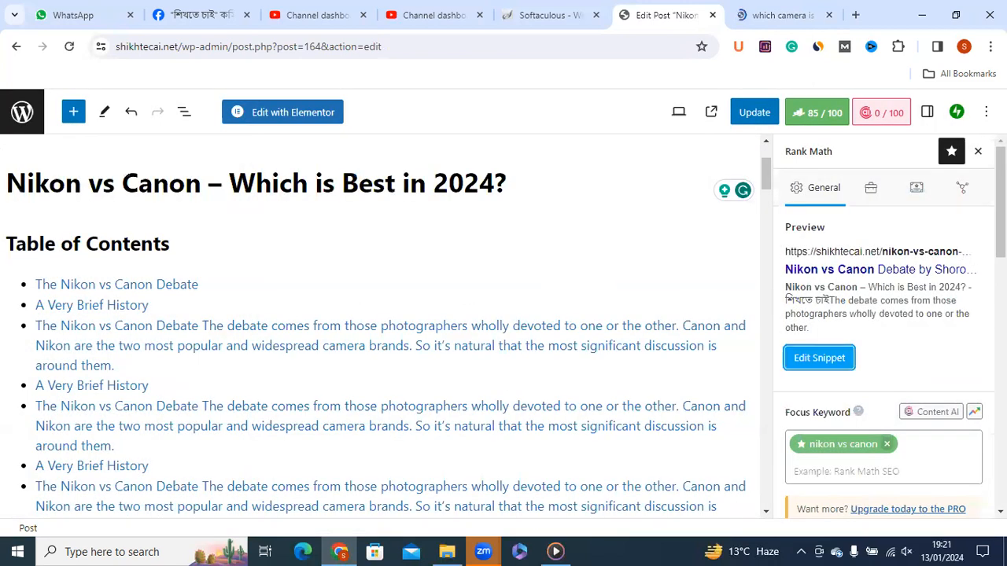
# Review the Rank Math checks from Basic SEO through Additional down to Title Readability.
pyautogui.scroll(-2, 969, 256)
pyautogui.scroll(-2, 885, 330)
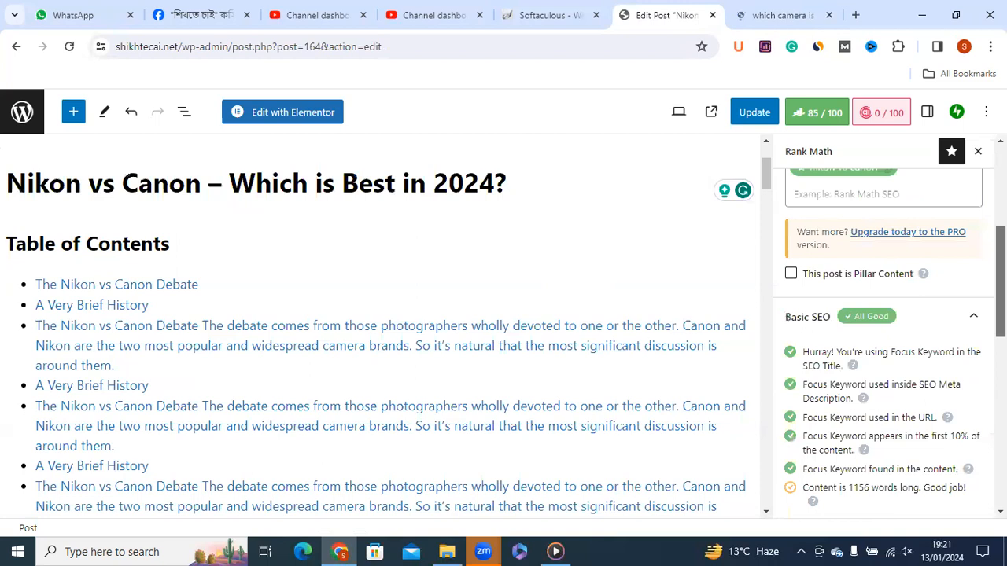
pyautogui.scroll(-2, 885, 330)
pyautogui.scroll(-1, 885, 331)
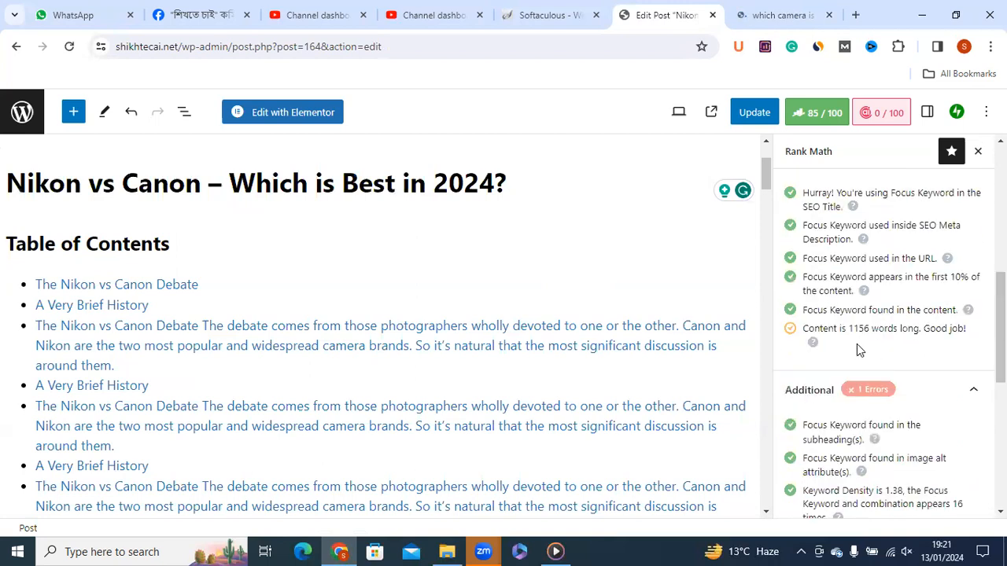
pyautogui.scroll(-3, 885, 330)
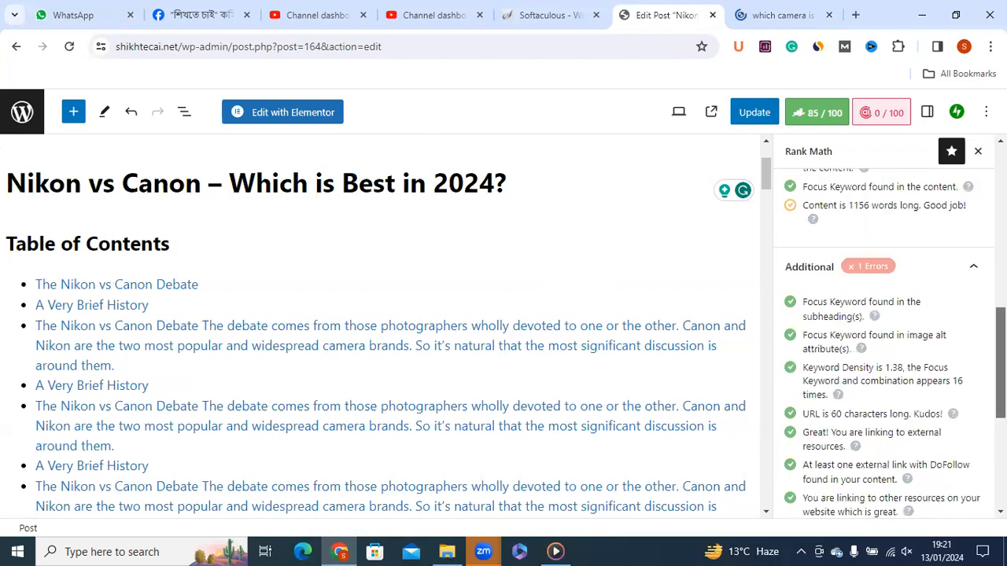
pyautogui.scroll(-7, 800, 425)
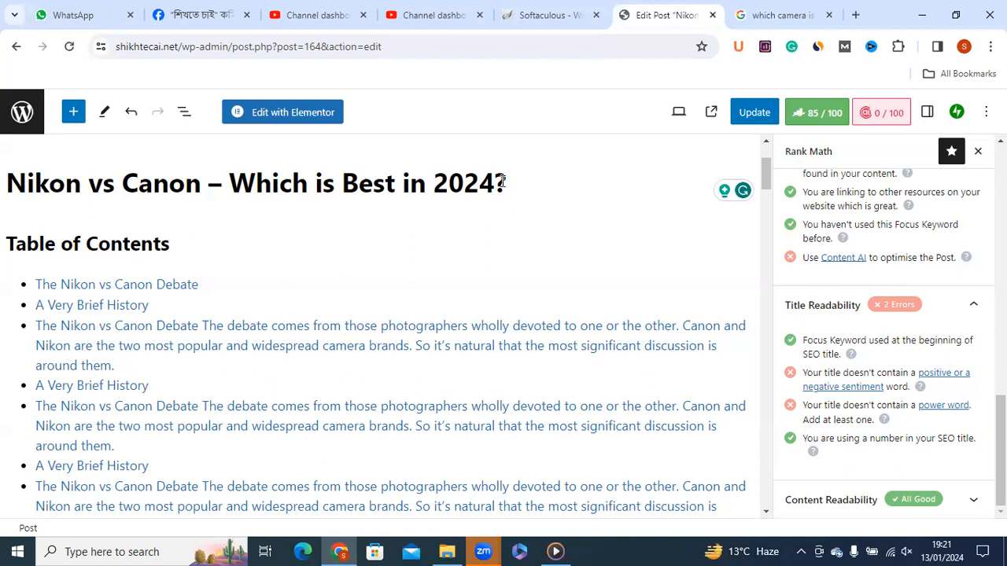
# Highlight "2024?" in the post title and compare it with the Title Readability number requirement.
pyautogui.moveTo(434, 184); pyautogui.dragTo(501, 184)
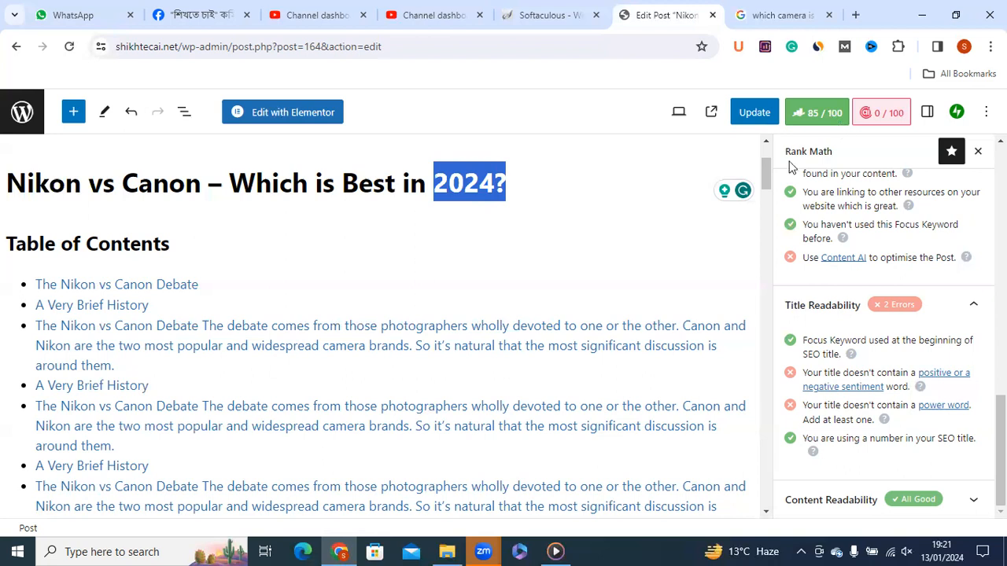
pyautogui.click(502, 186)
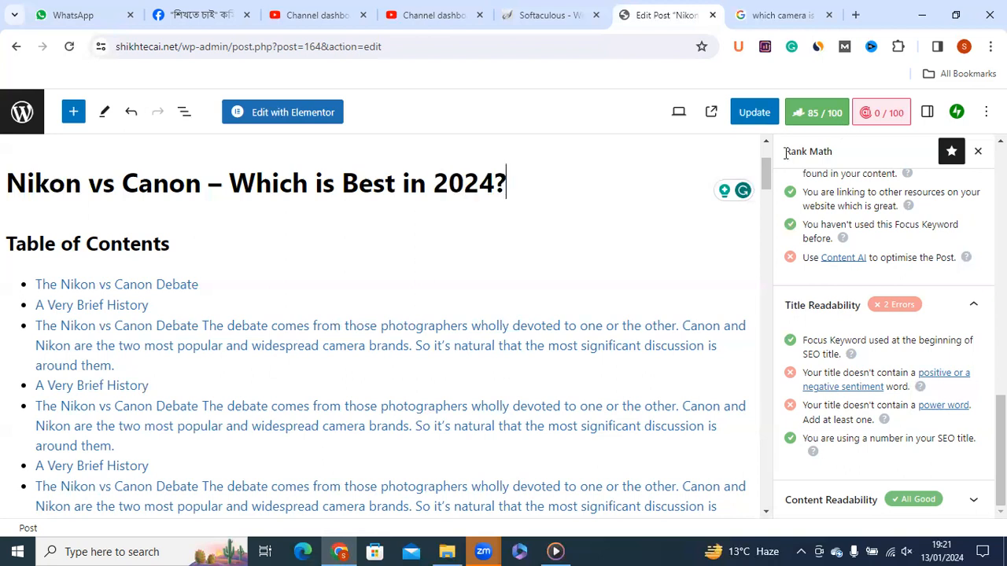
pyautogui.moveTo(833, 153); pyautogui.dragTo(629, 173)
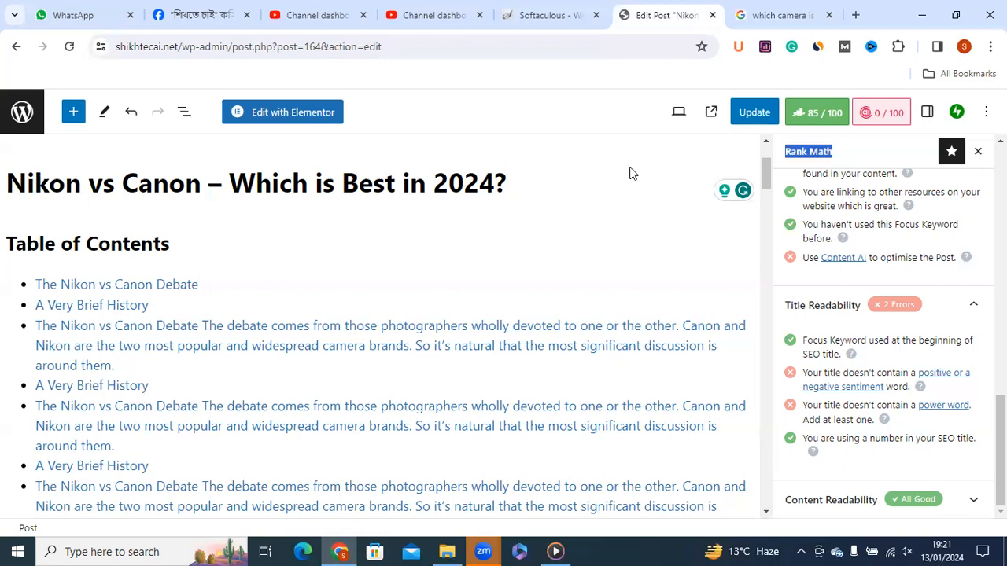
pyautogui.click(433, 186)
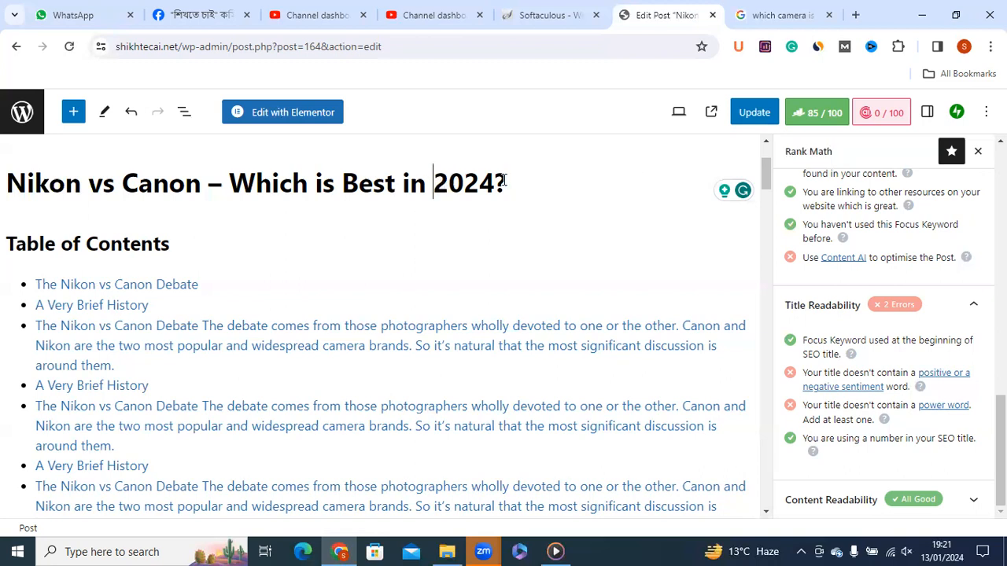
pyautogui.hotkey('shift', 'End')
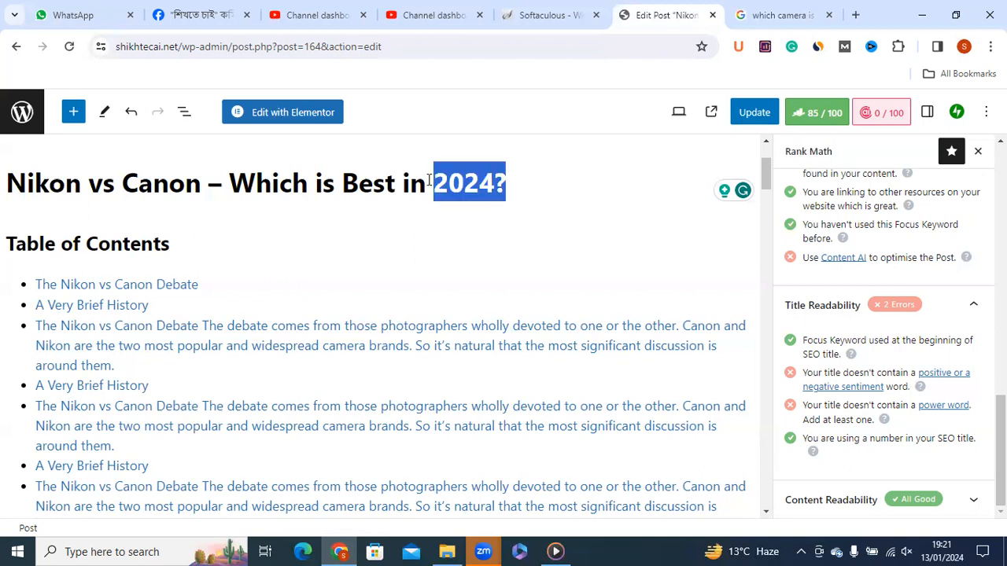
pyautogui.click(552, 345)
pyautogui.click(506, 184)
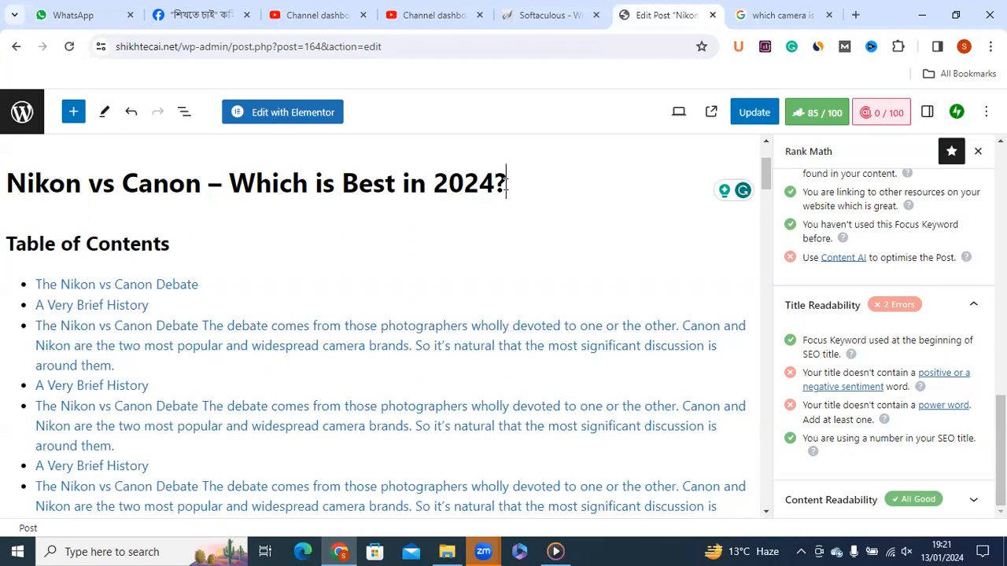
pyautogui.keyDown('shift'); pyautogui.click(437, 191); pyautogui.keyUp('shift')
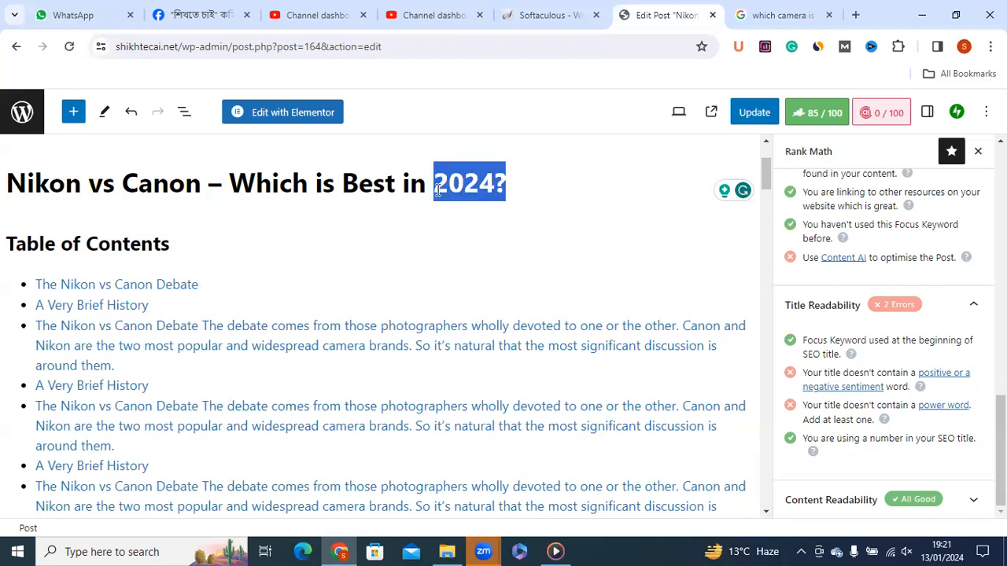
pyautogui.click(426, 187)
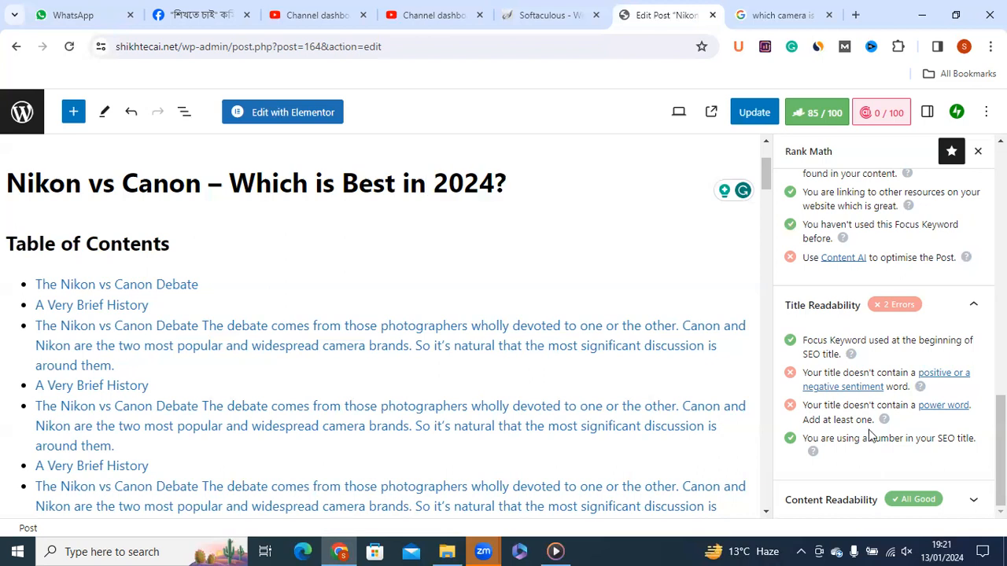
# Expand the Content Readability checks, review them, and look through the post's headings and paragraphs.
pyautogui.click(878, 495)
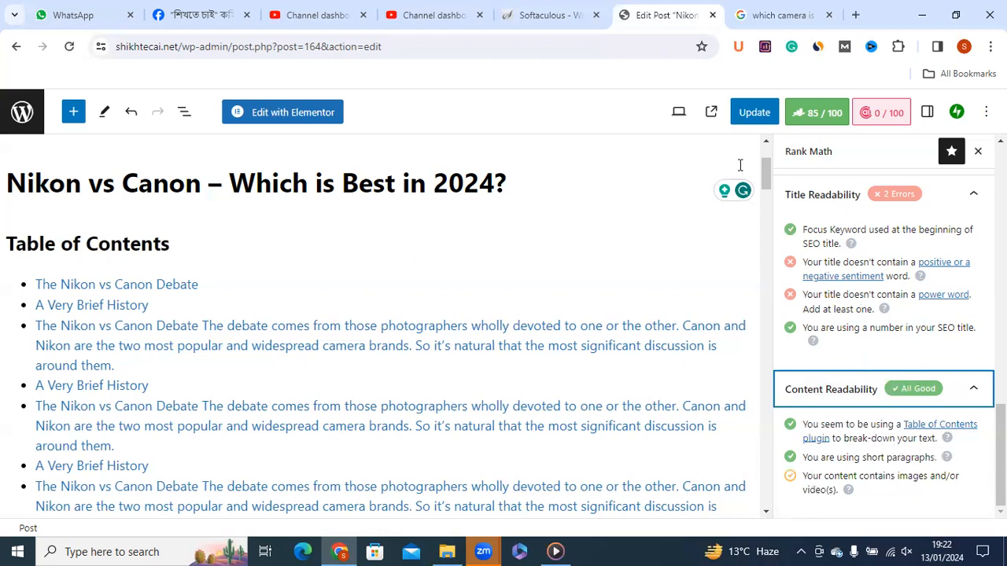
pyautogui.moveTo(764, 180); pyautogui.dragTo(758, 171)
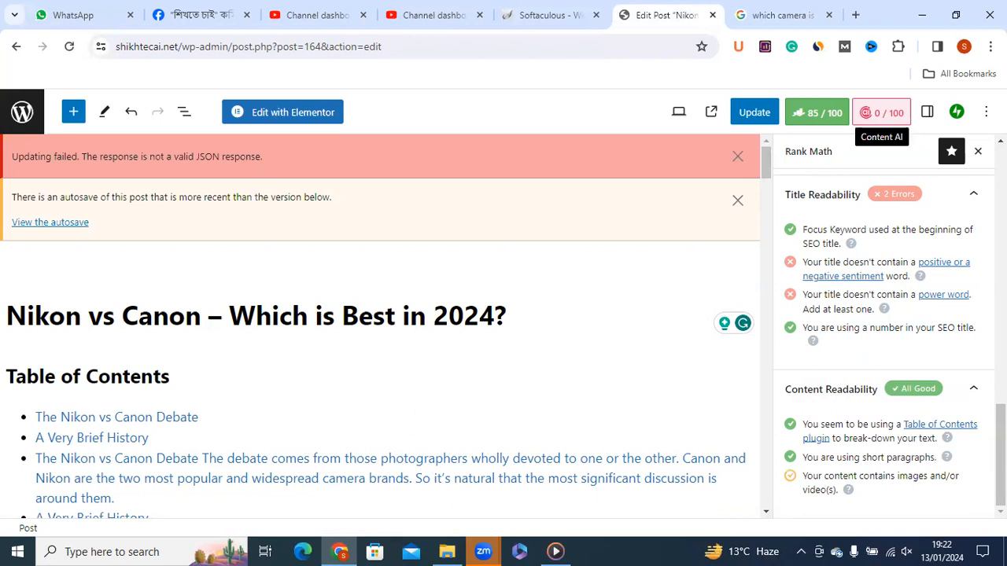
pyautogui.scroll(2, 869, 379)
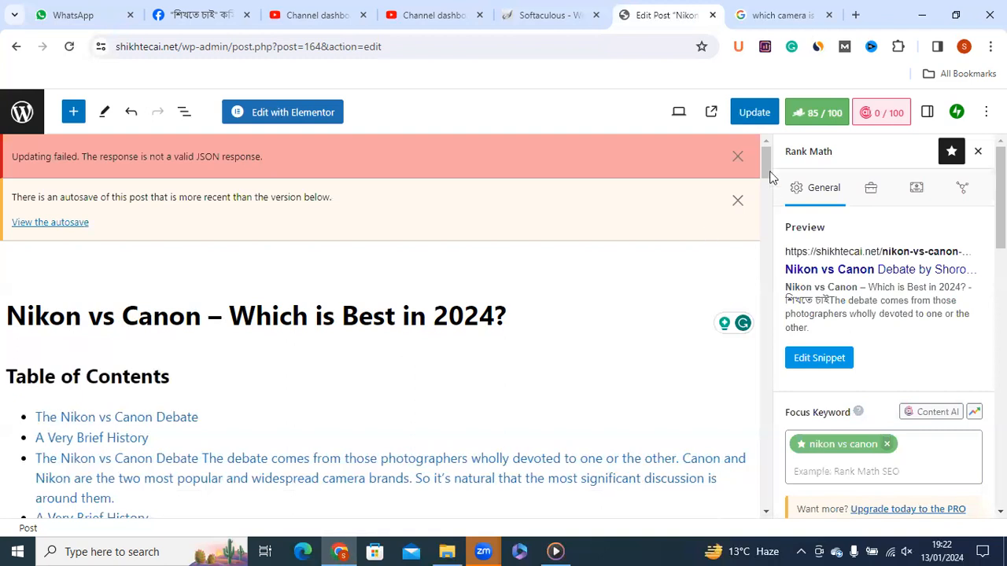
pyautogui.moveTo(774, 224); pyautogui.dragTo(780, 383)
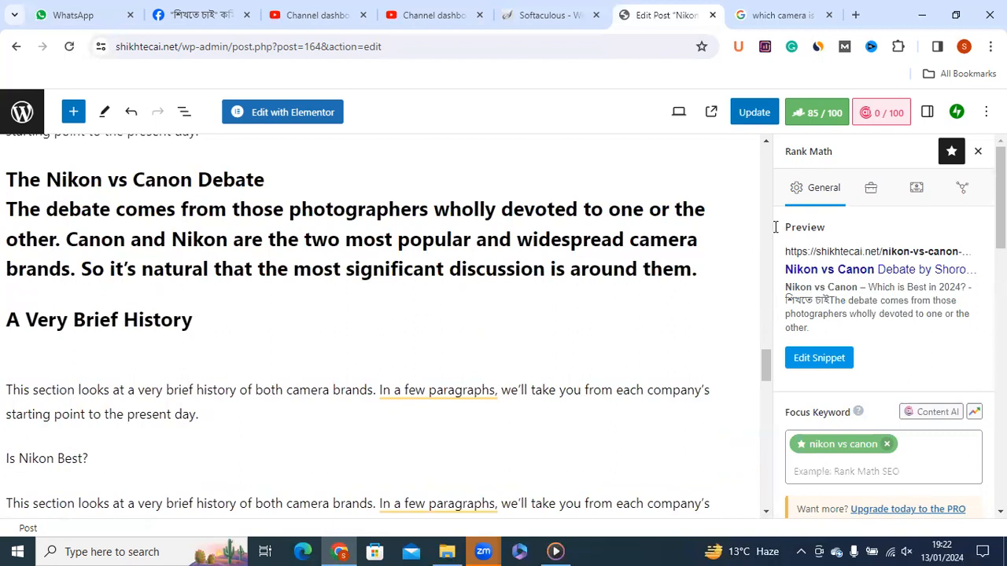
# Switch back to the Google results for "which camera is best for photography" and examine the titles of the ranking pages.
pyautogui.click(779, 15)
pyautogui.tripleClick(179, 130)
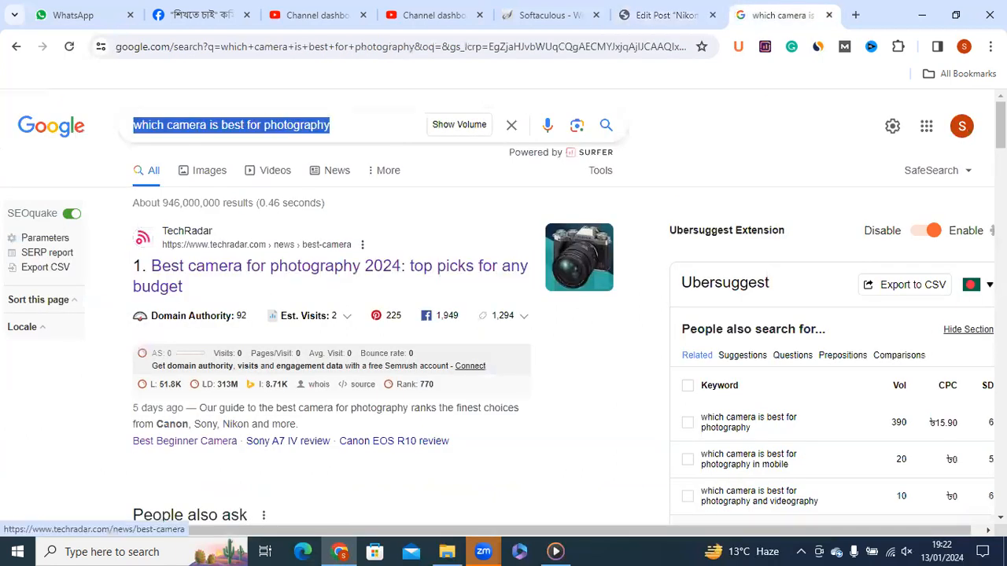
pyautogui.scroll(-2, 241, 224)
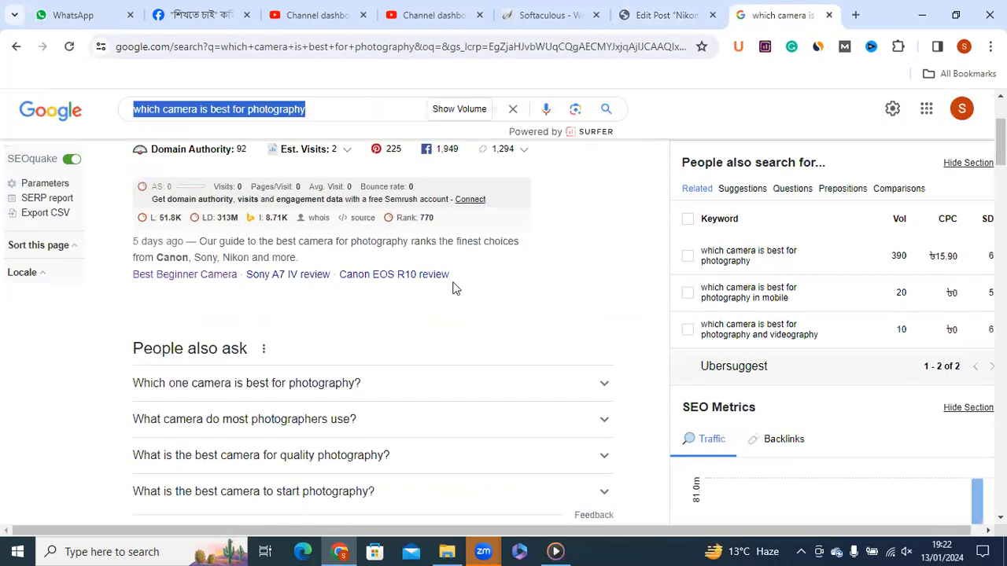
pyautogui.scroll(-4, 374, 331)
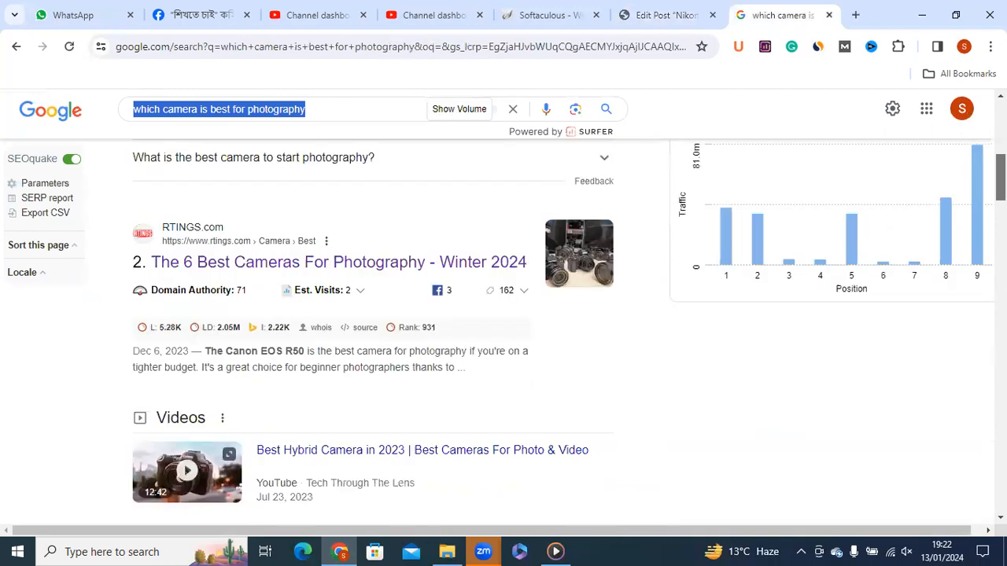
pyautogui.scroll(-3, 374, 330)
pyautogui.scroll(-3, 373, 331)
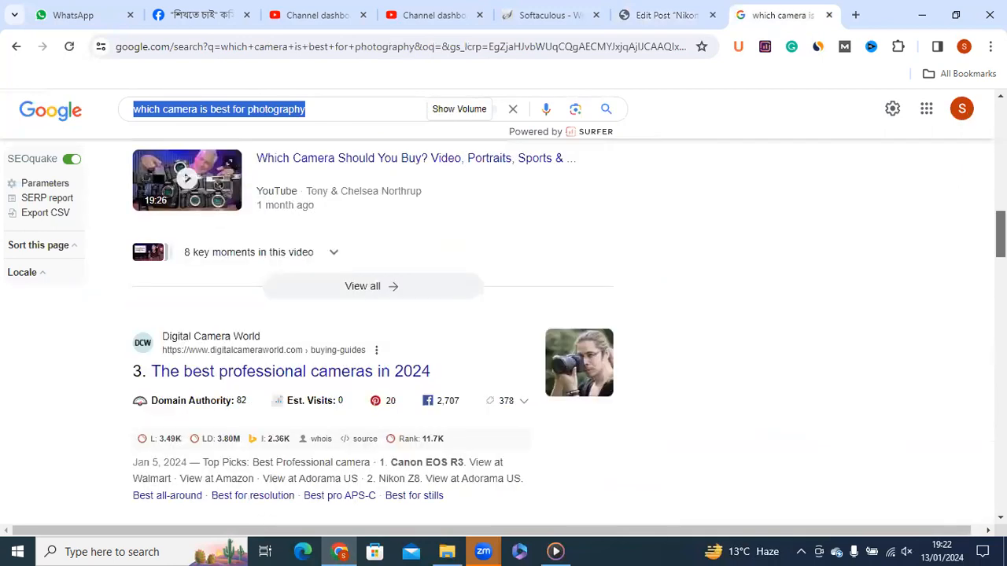
pyautogui.scroll(-1, 373, 330)
pyautogui.scroll(-1, 373, 331)
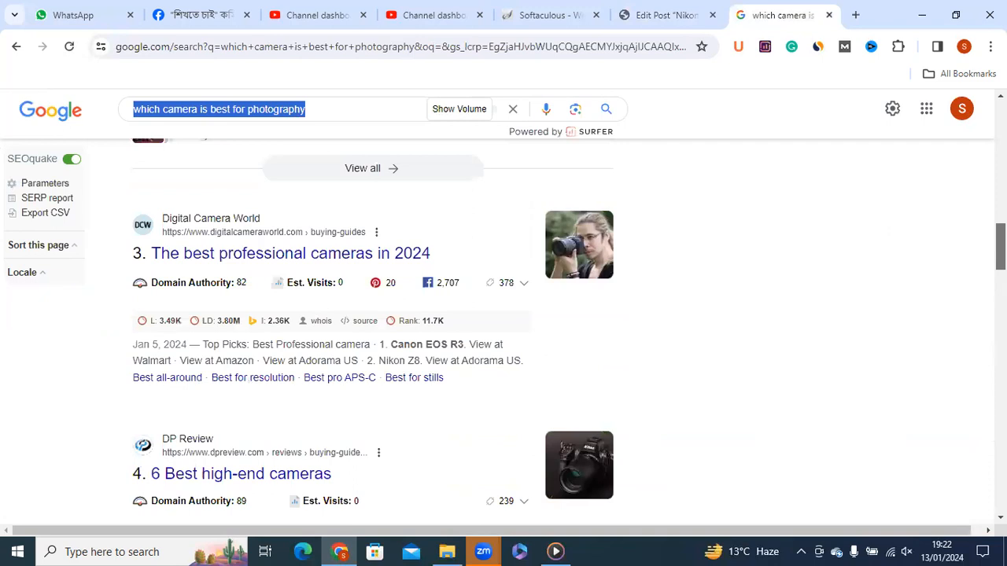
pyautogui.scroll(8, 374, 331)
pyautogui.scroll(3, 374, 330)
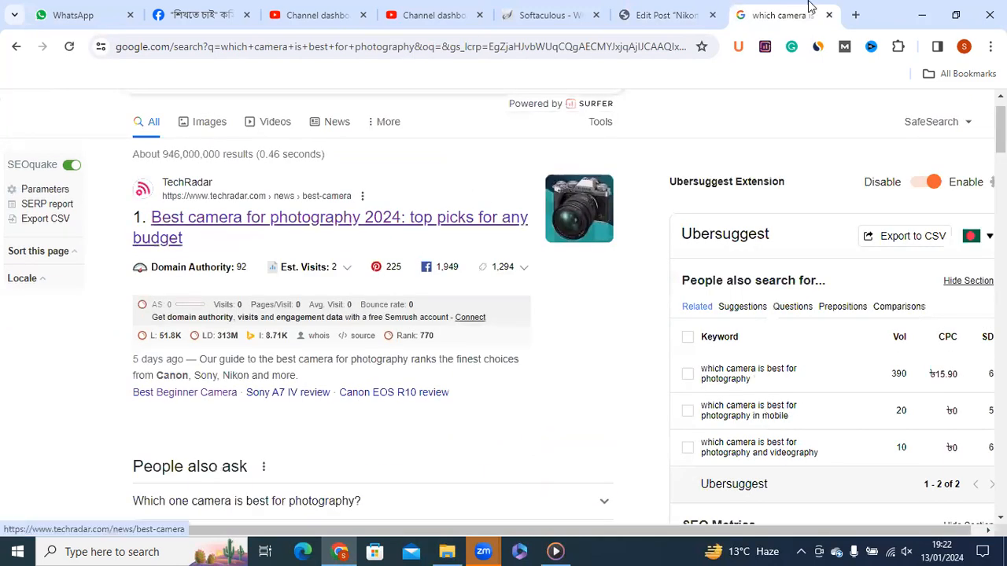
# Open the TechRadar camera guide and another ranking camera result in separate browser tabs.
pyautogui.keyDown('ctrl'); pyautogui.click(352, 223); pyautogui.keyUp('ctrl')
pyautogui.click(789, 9)
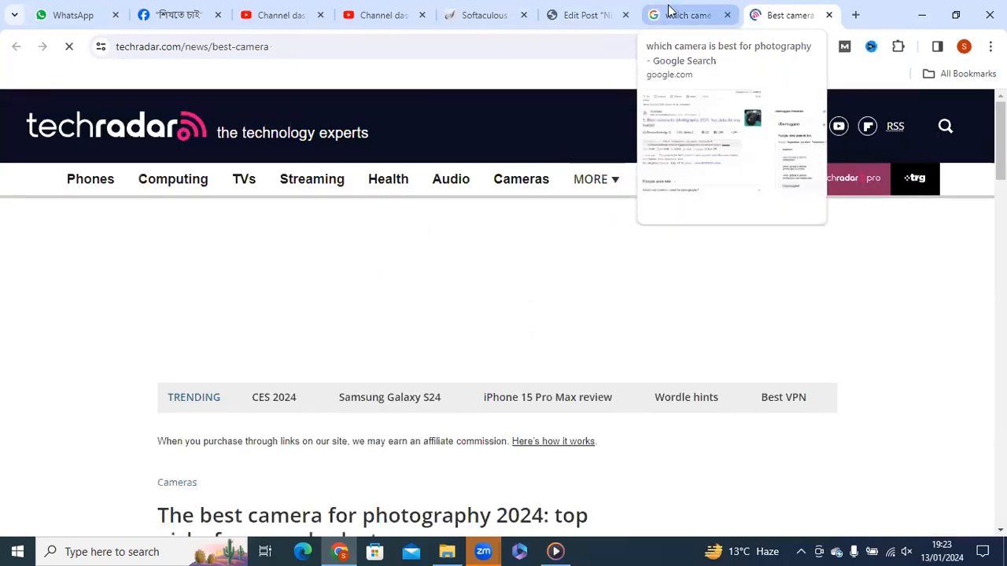
pyautogui.rightClick(284, 416)
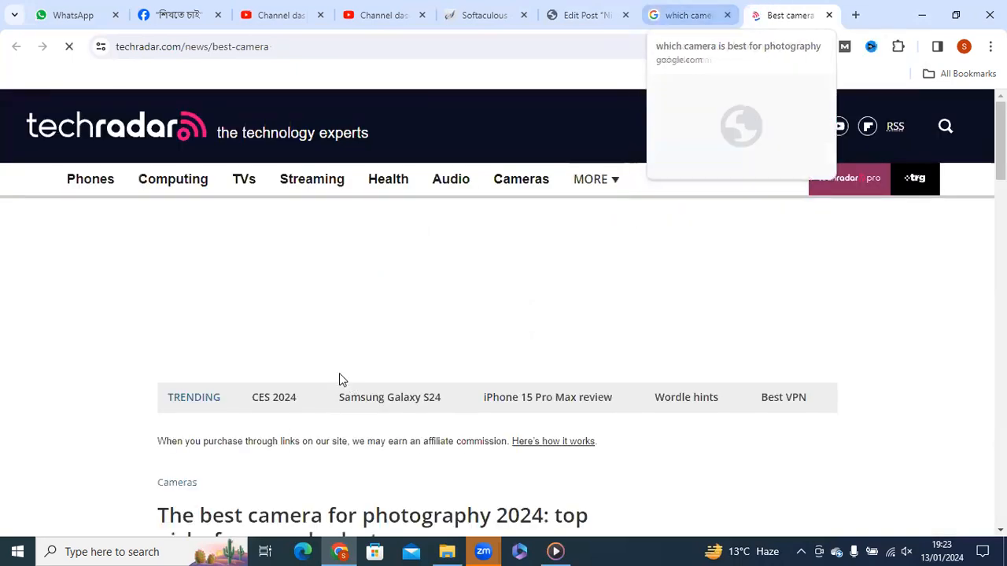
pyautogui.click(325, 227)
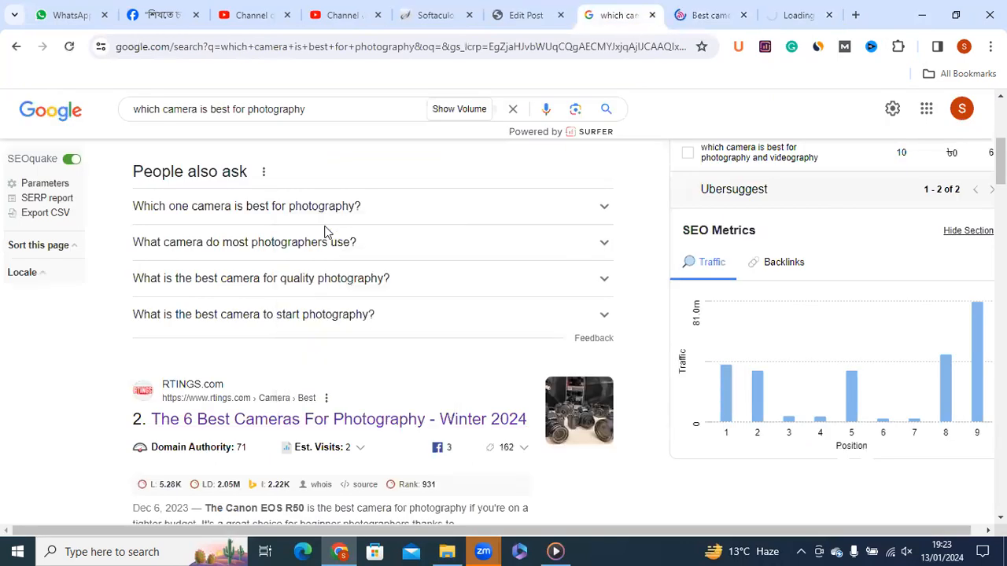
# Switch to the RTINGS photography camera article, look through its sections and highlight the "Best Budget Camera For Photography" heading.
pyautogui.click(779, 9)
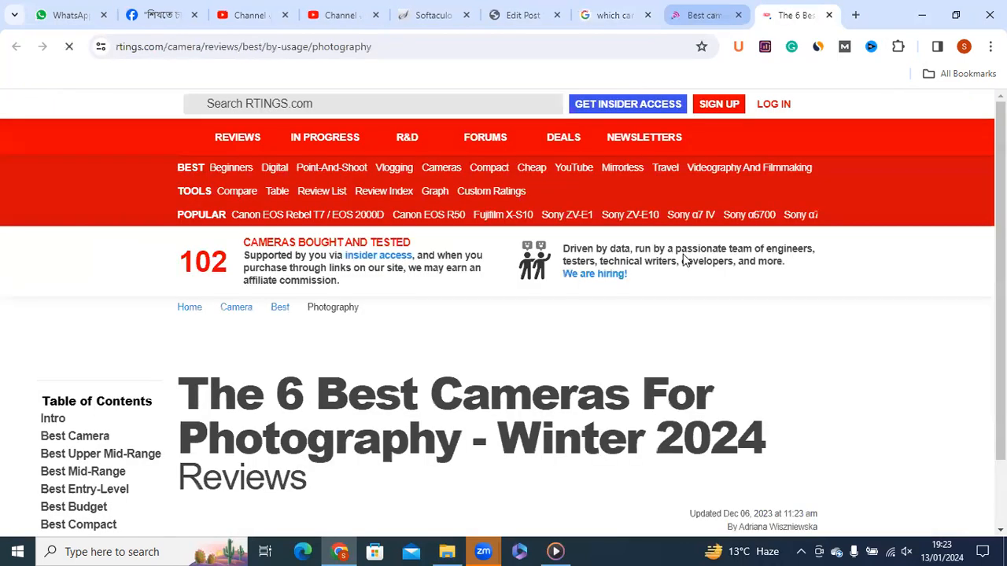
pyautogui.scroll(-15, 805, 324)
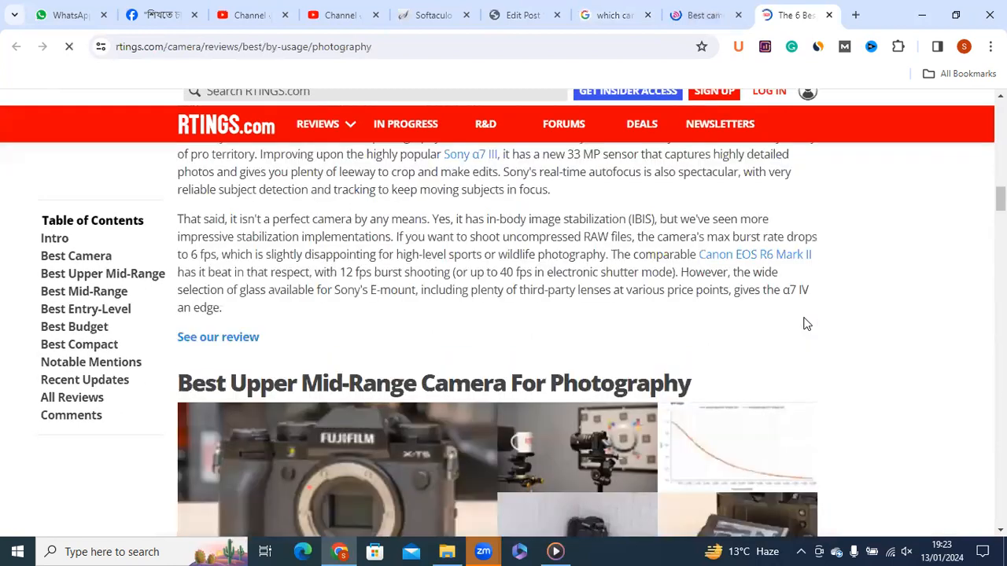
pyautogui.scroll(-5, 804, 324)
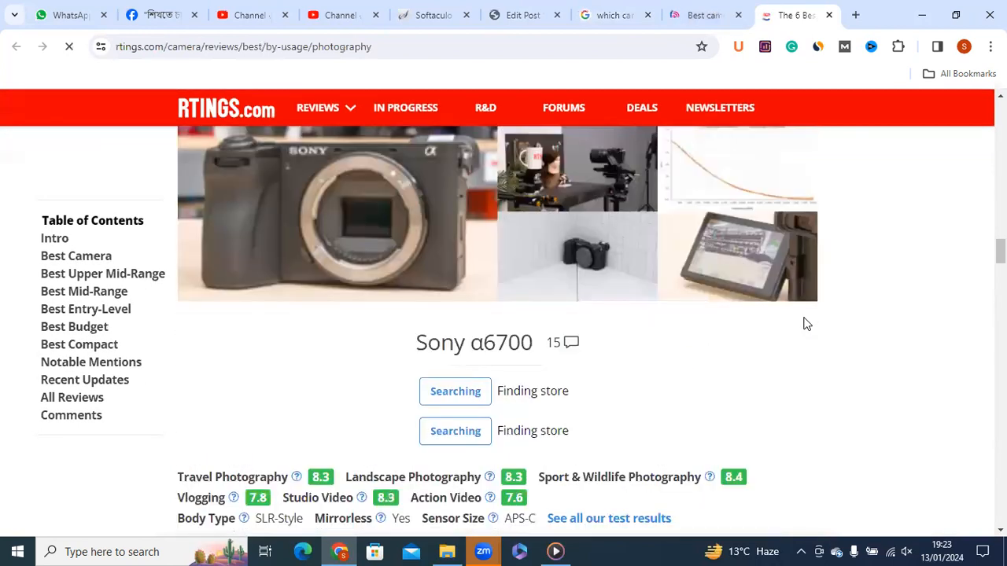
pyautogui.scroll(-3, 717, 353)
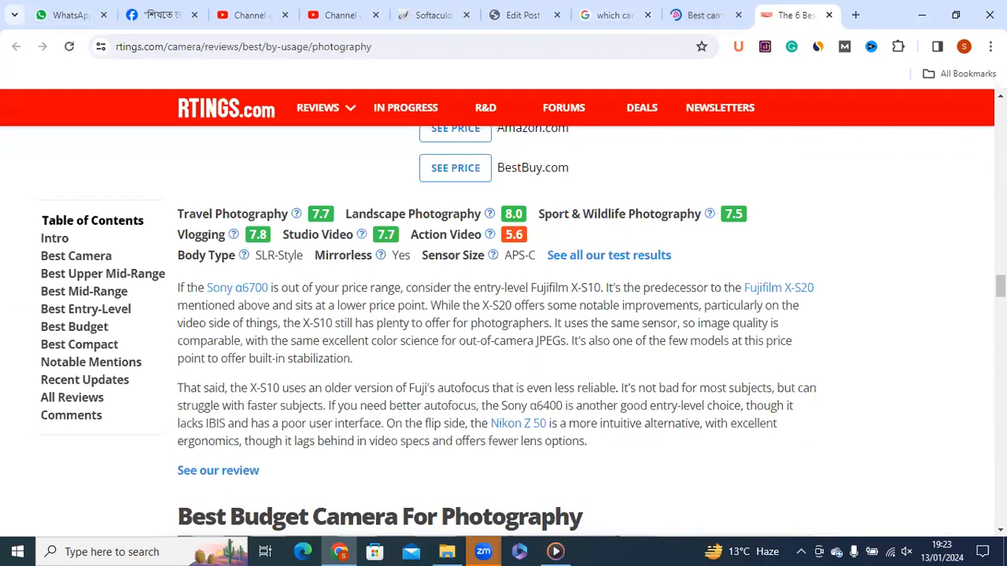
pyautogui.scroll(-3, 323, 302)
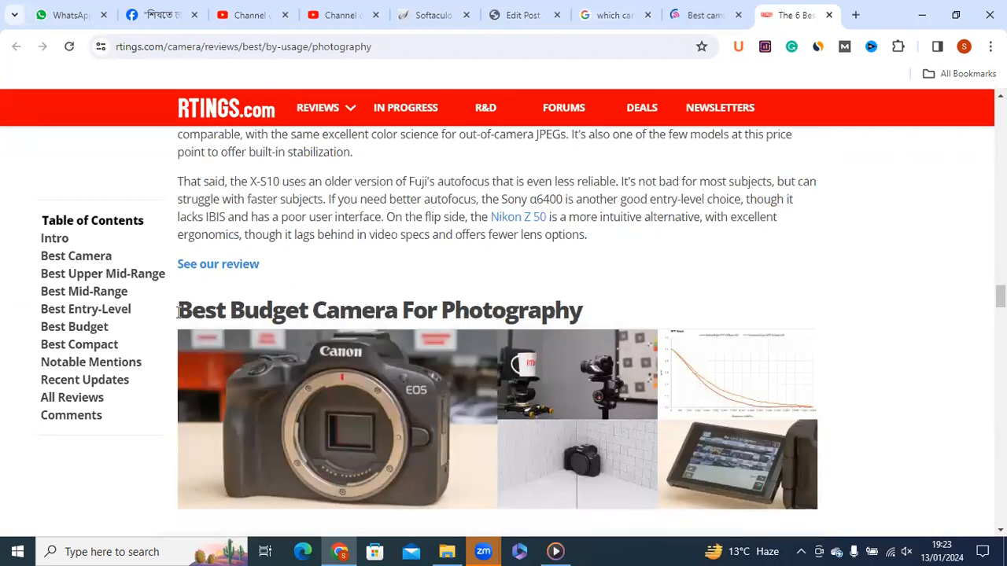
pyautogui.moveTo(428, 314); pyautogui.dragTo(594, 317)
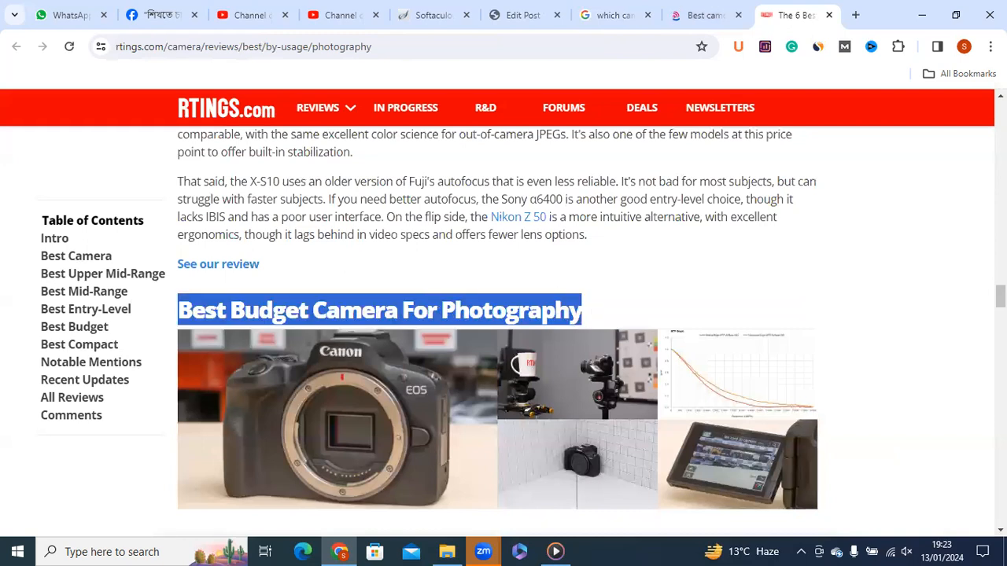
# Highlight the article's "Best Compact Camera For Photography" heading to inspect how the key phrase is used, and clear the selection.
pyautogui.scroll(-7, 178, 341)
pyautogui.moveTo(175, 323); pyautogui.dragTo(633, 318)
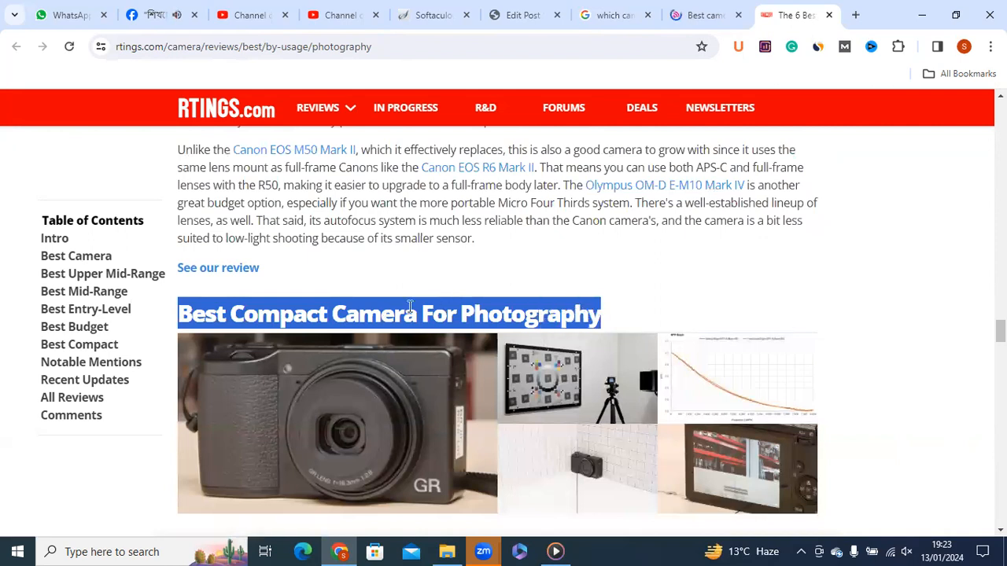
pyautogui.click(504, 309)
# Examine the article's table of tested cameras and inspect the page's full web address.
pyautogui.moveTo(1001, 331); pyautogui.dragTo(1000, 408)
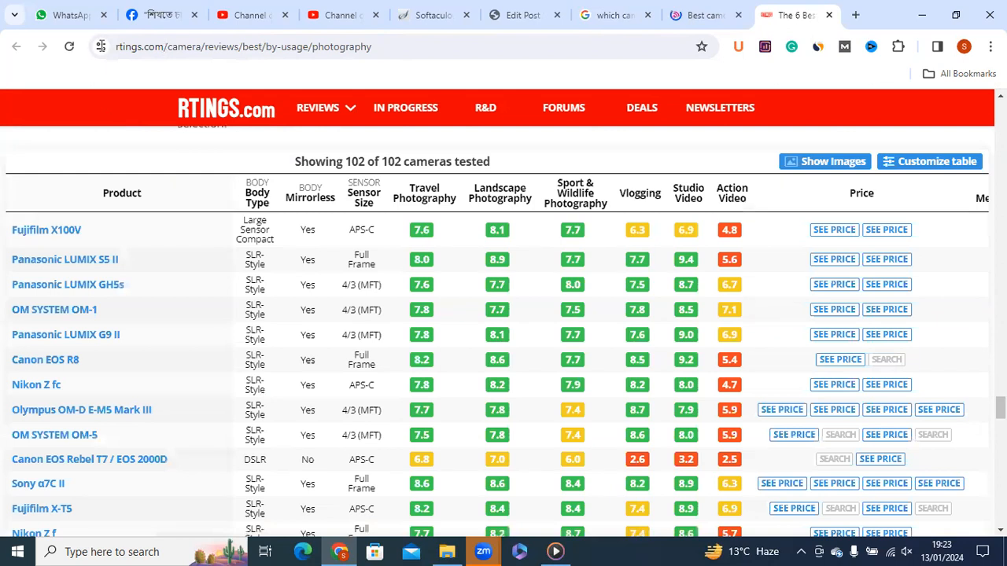
pyautogui.click(89, 48)
pyautogui.click(278, 46)
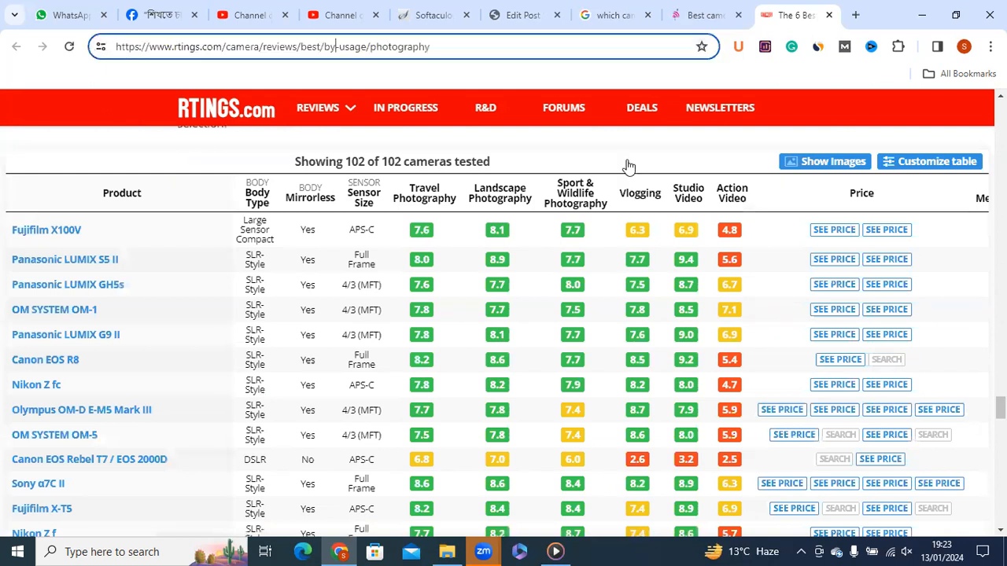
# Review the article's main title, lead image, introduction and camera section headings again, finishing back at the title.
pyautogui.moveTo(1000, 408); pyautogui.dragTo(1000, 228)
pyautogui.scroll(-3, 497, 330)
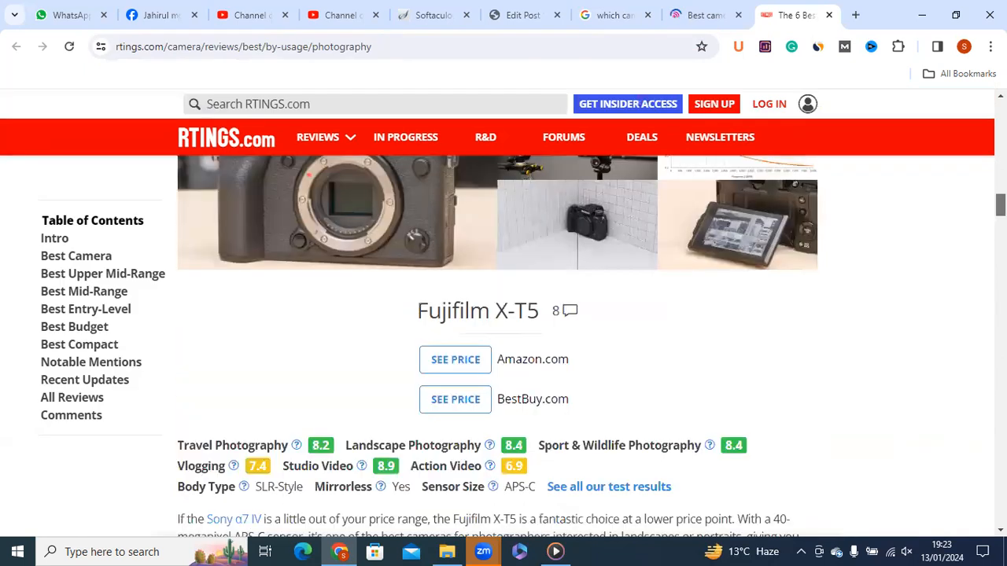
pyautogui.scroll(6, 497, 346)
pyautogui.scroll(5, 497, 346)
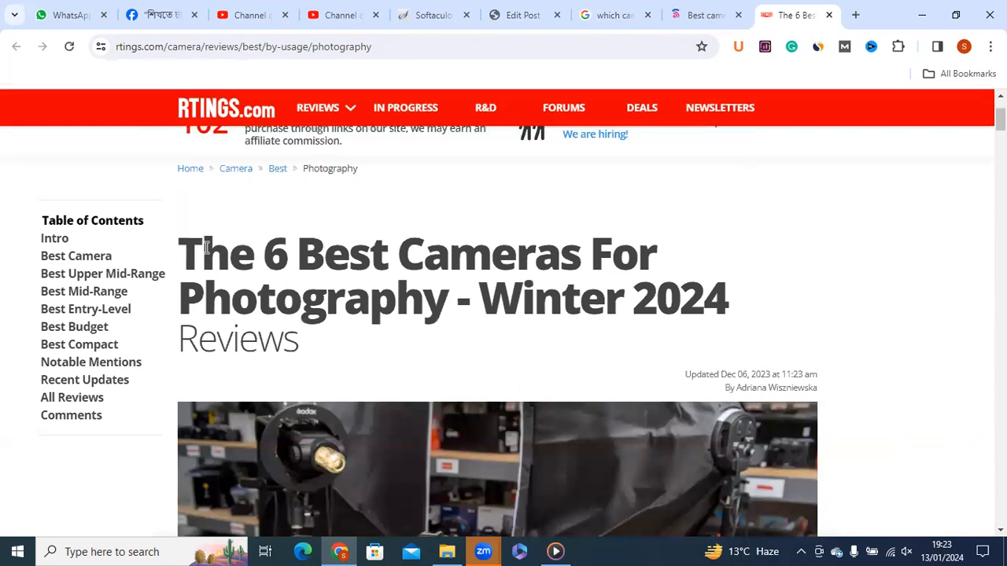
pyautogui.scroll(-3, 497, 330)
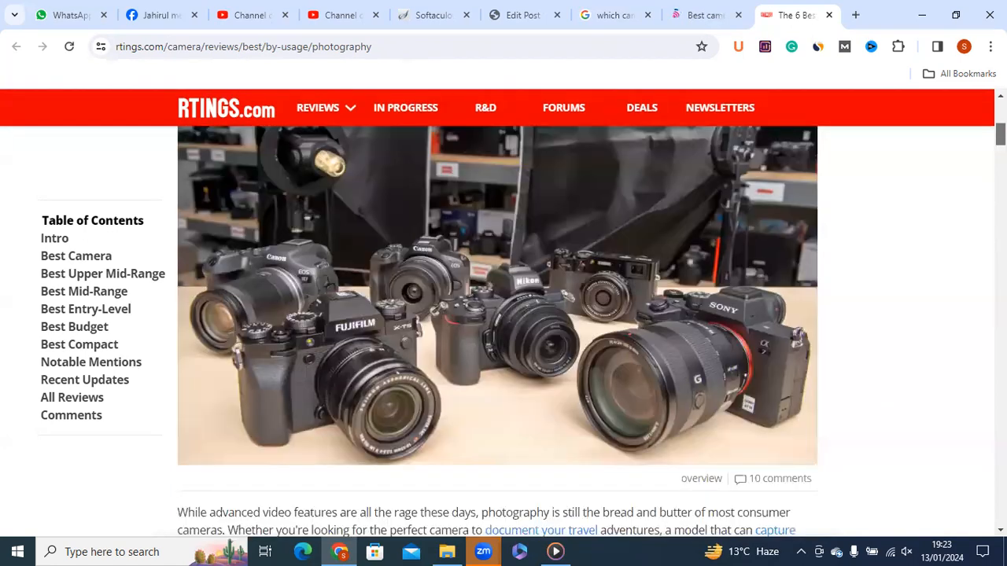
pyautogui.scroll(-5, 497, 331)
pyautogui.scroll(-15, 497, 331)
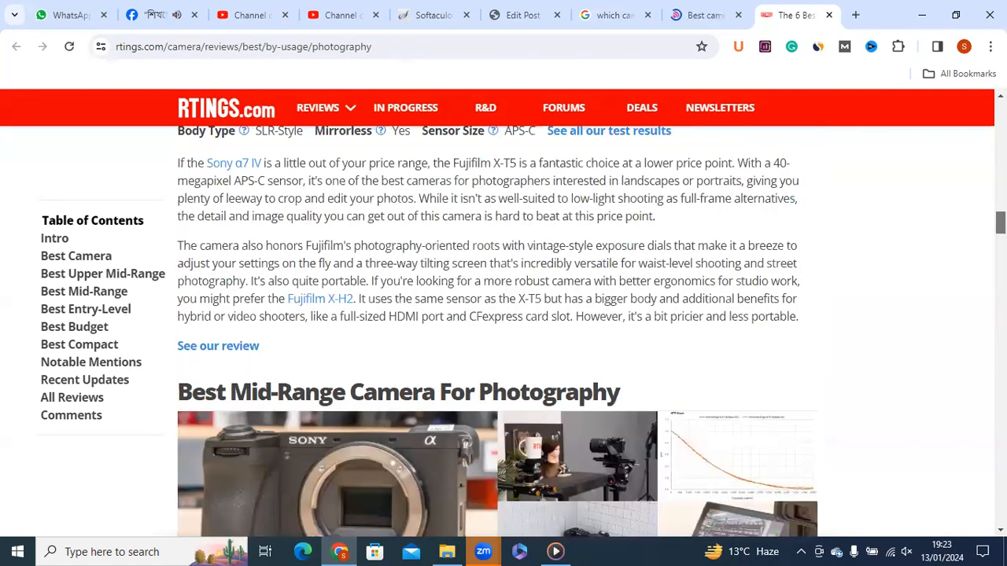
pyautogui.moveTo(1000, 447); pyautogui.dragTo(1000, 118)
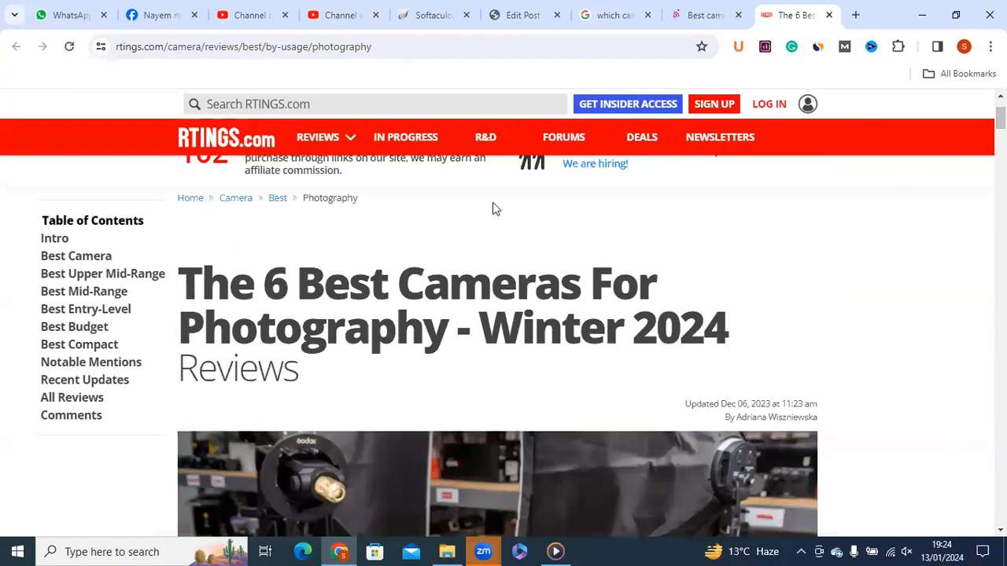